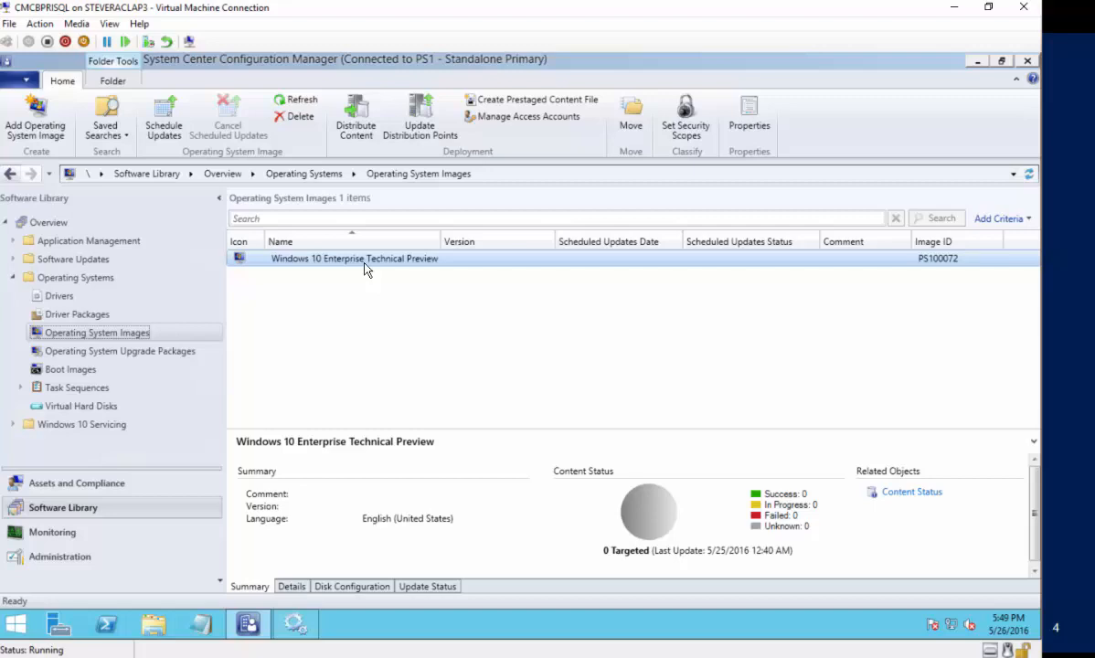
- Show the operating system upgrade packages and select Win 10 1511 to view its summary and content status
left_click(176, 352)
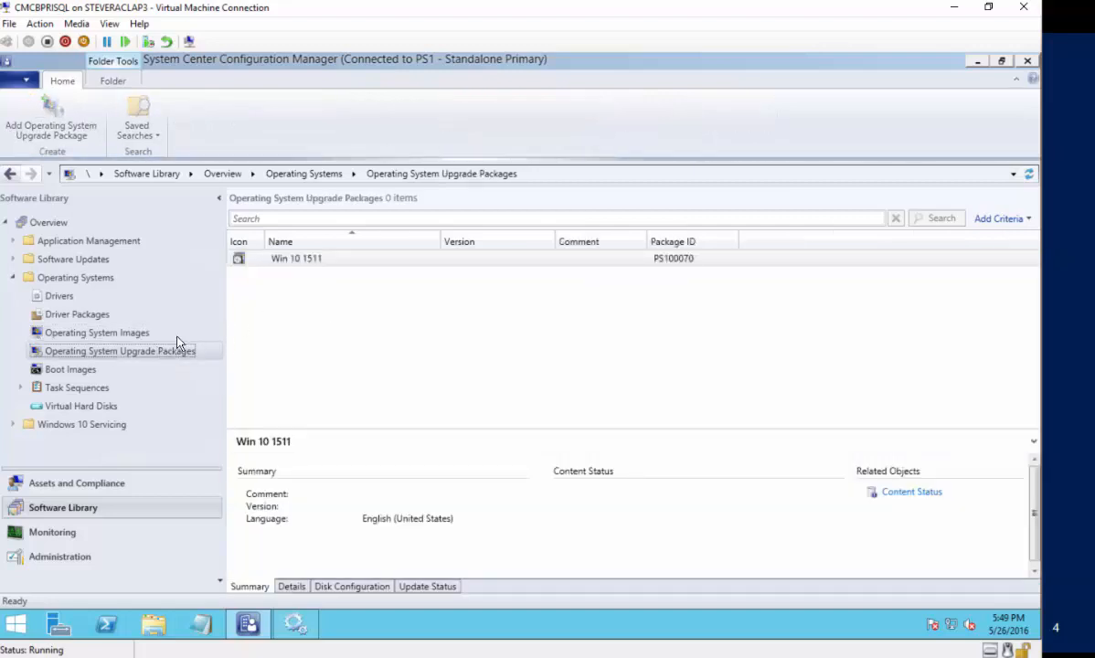
left_click(281, 260)
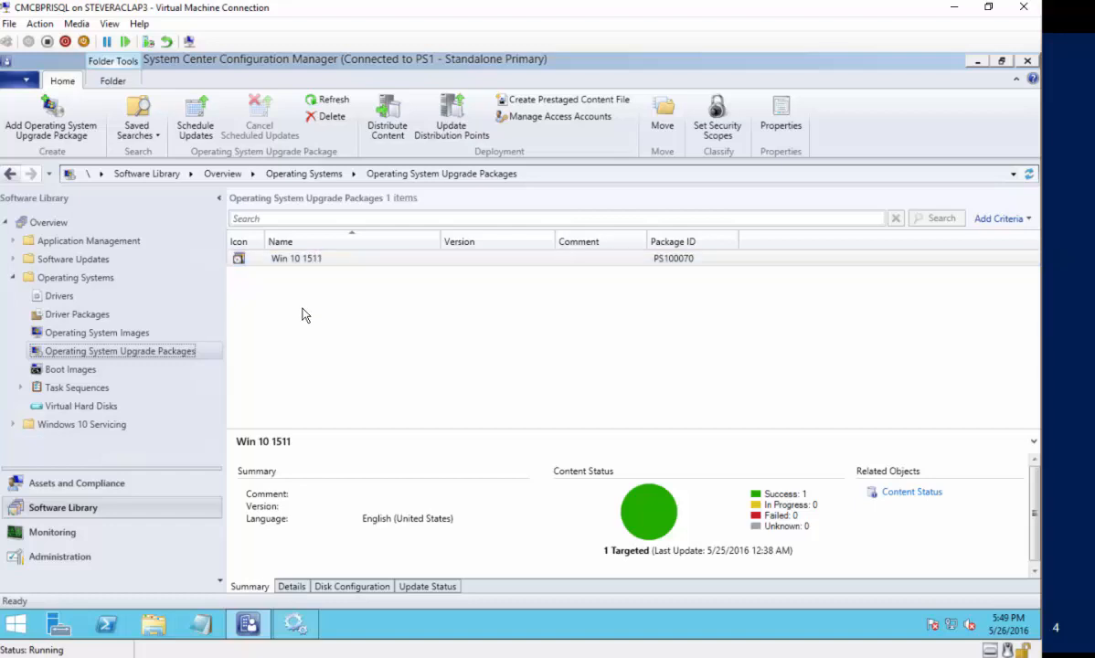
left_click(133, 335)
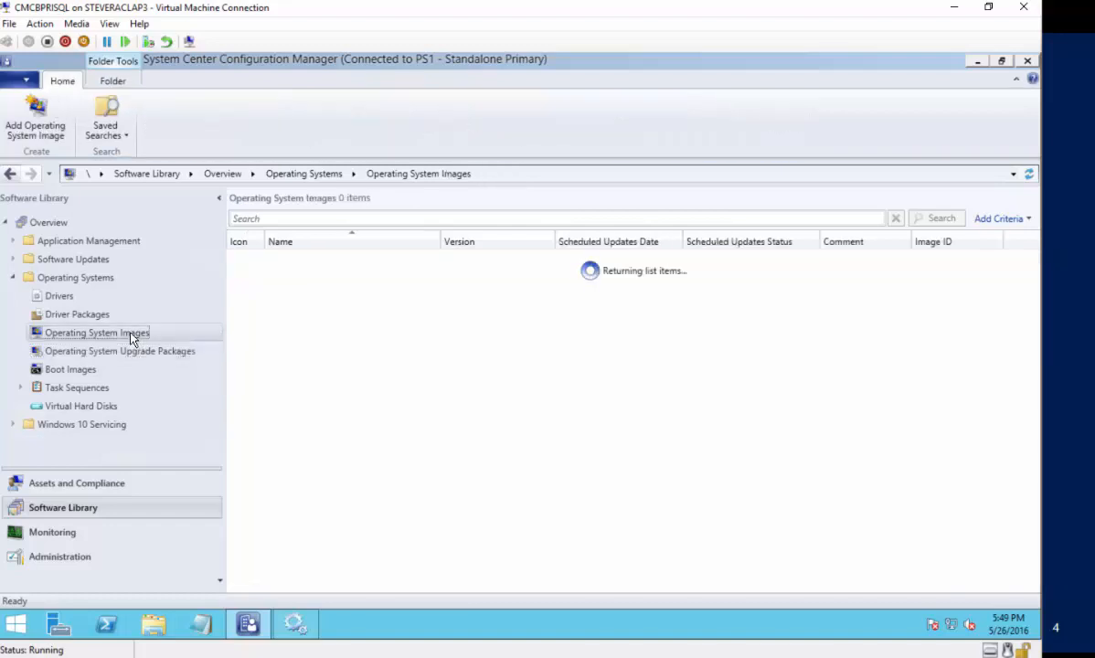
right_click(133, 335)
left_click(187, 343)
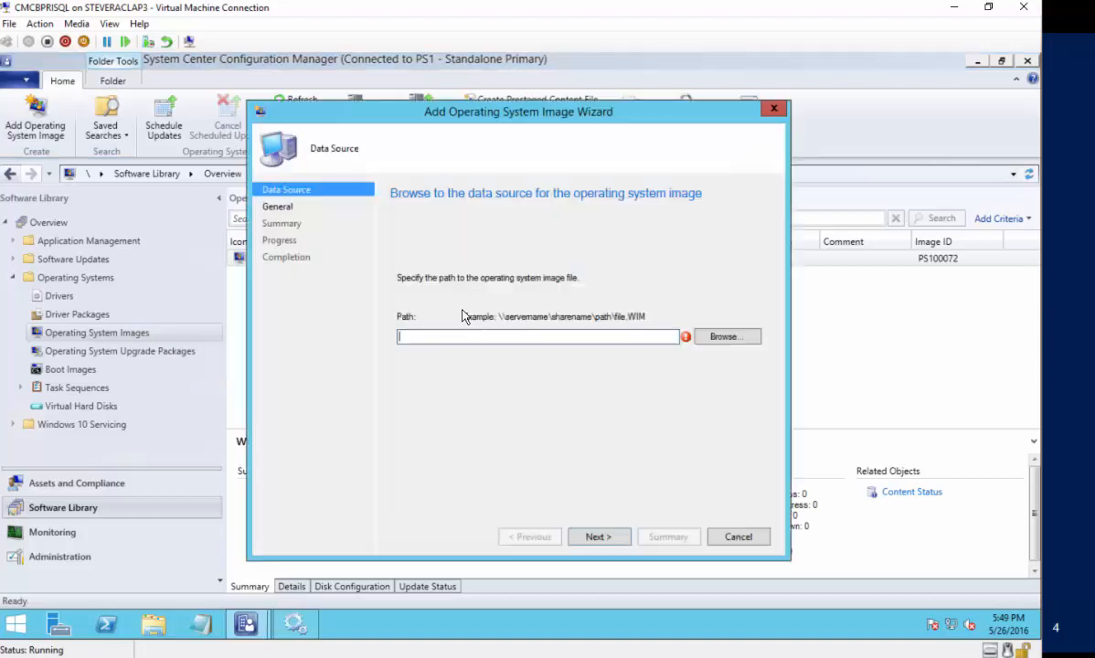
left_click(730, 539)
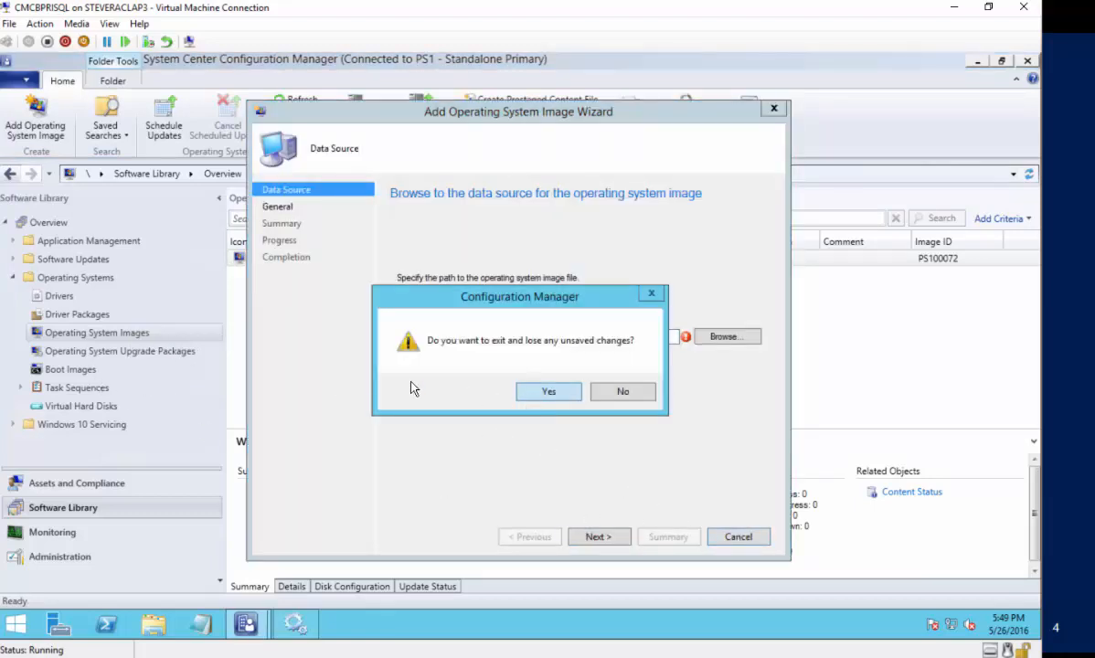
left_click(548, 391)
- Try adding an operating system upgrade package with the source path \\cm12prisql\c$\test.wim, and abandon the wizard
left_click(132, 353)
right_click(132, 353)
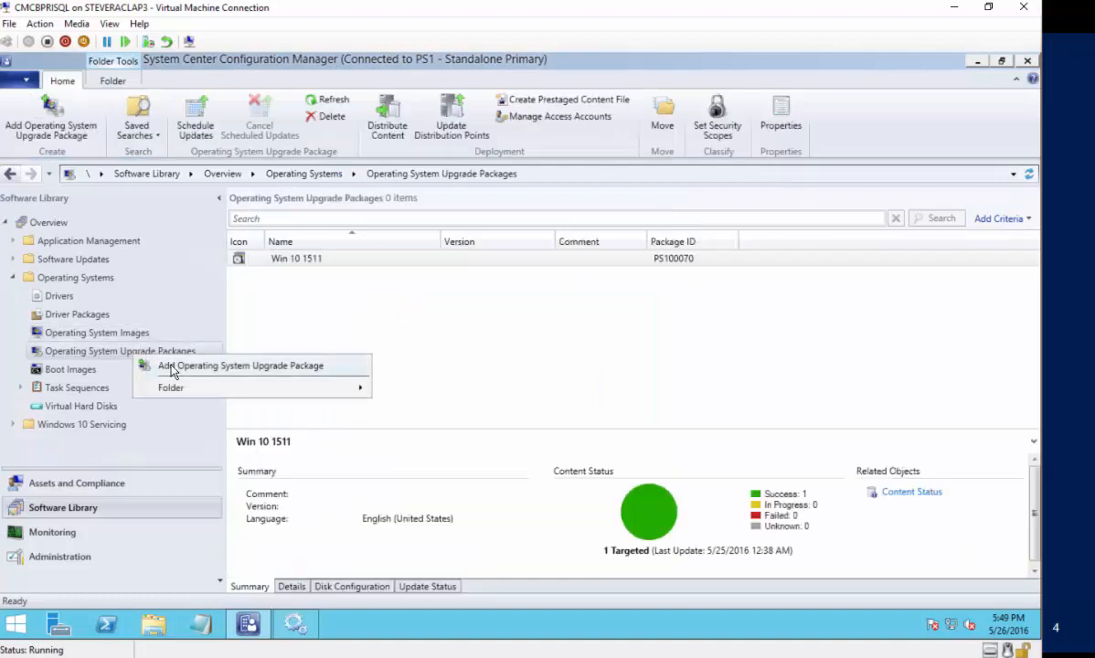
left_click(171, 367)
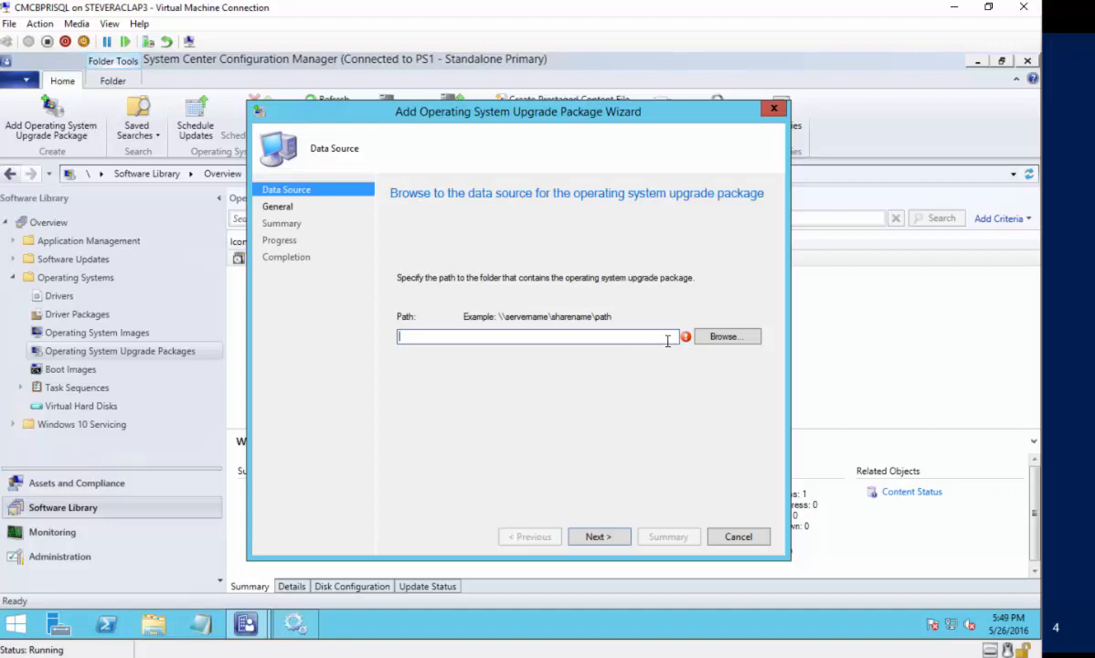
mouse_move(688, 346)
type("\\\\cm12prisql\\c$\\")
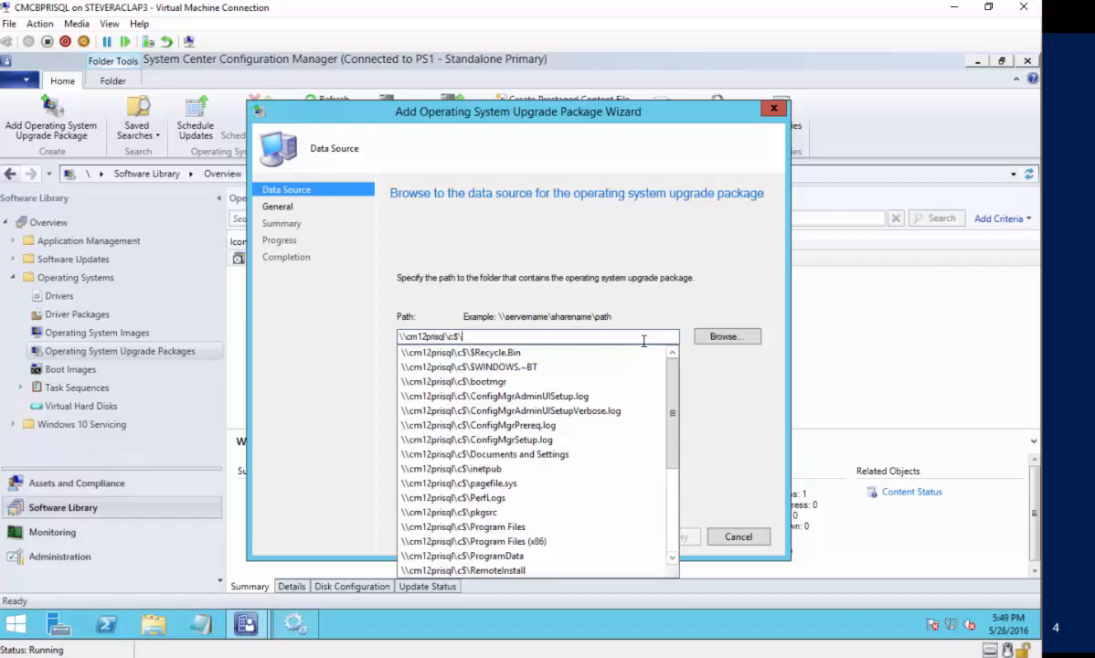
type("test.wim")
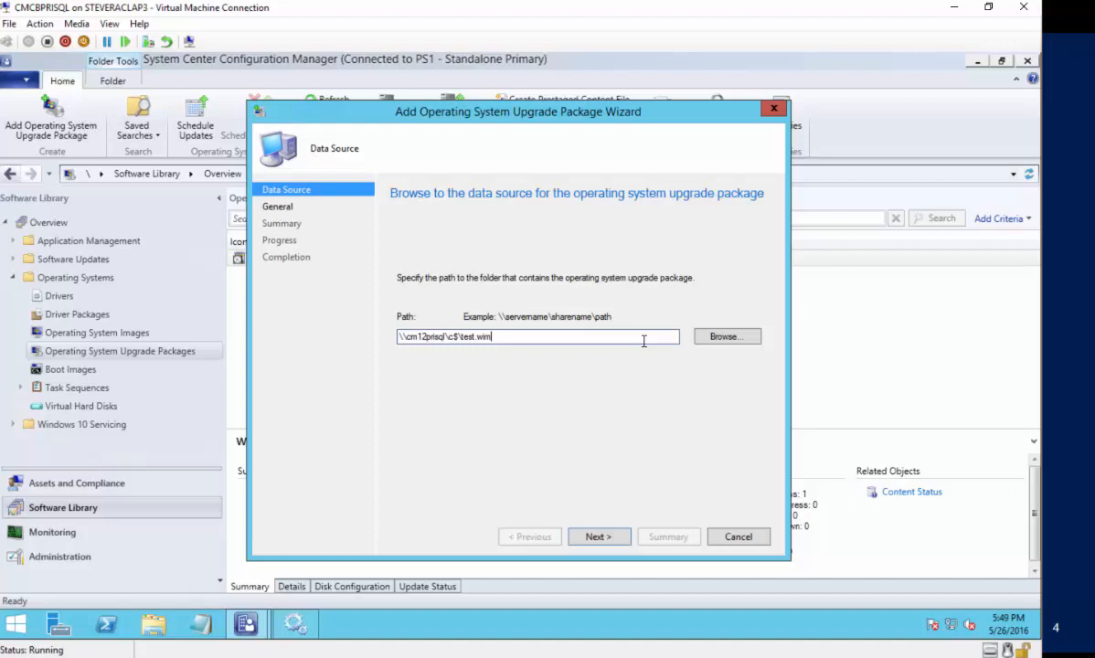
left_click(731, 536)
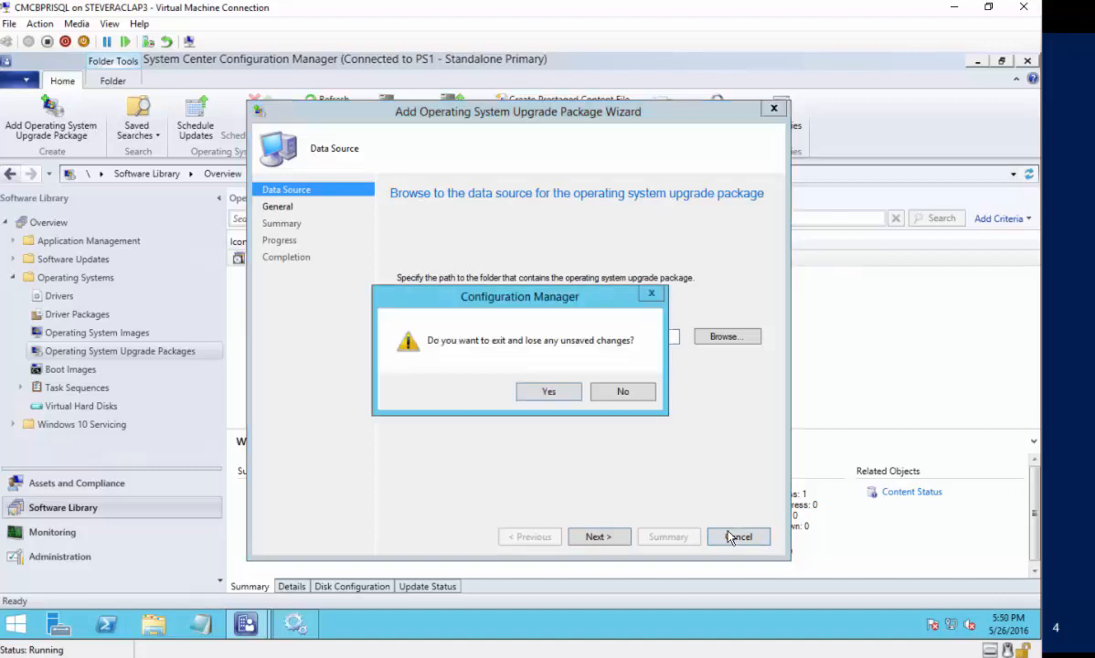
left_click(548, 391)
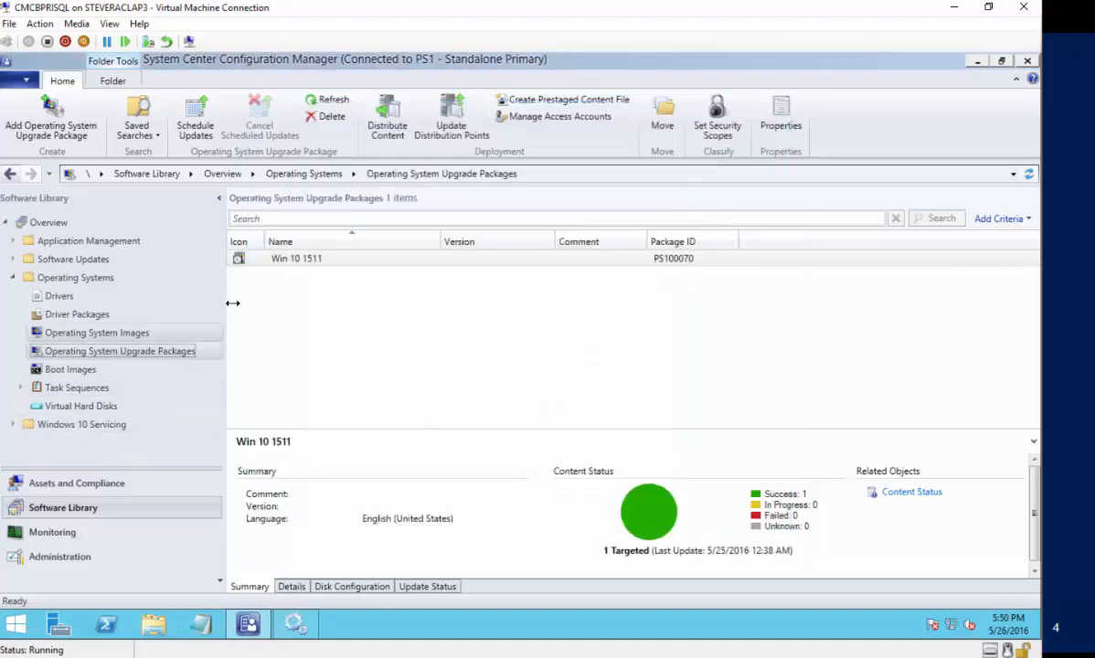
- Open the properties of the Win 10 1511 upgrade package and copy its source directory path
right_click(286, 263)
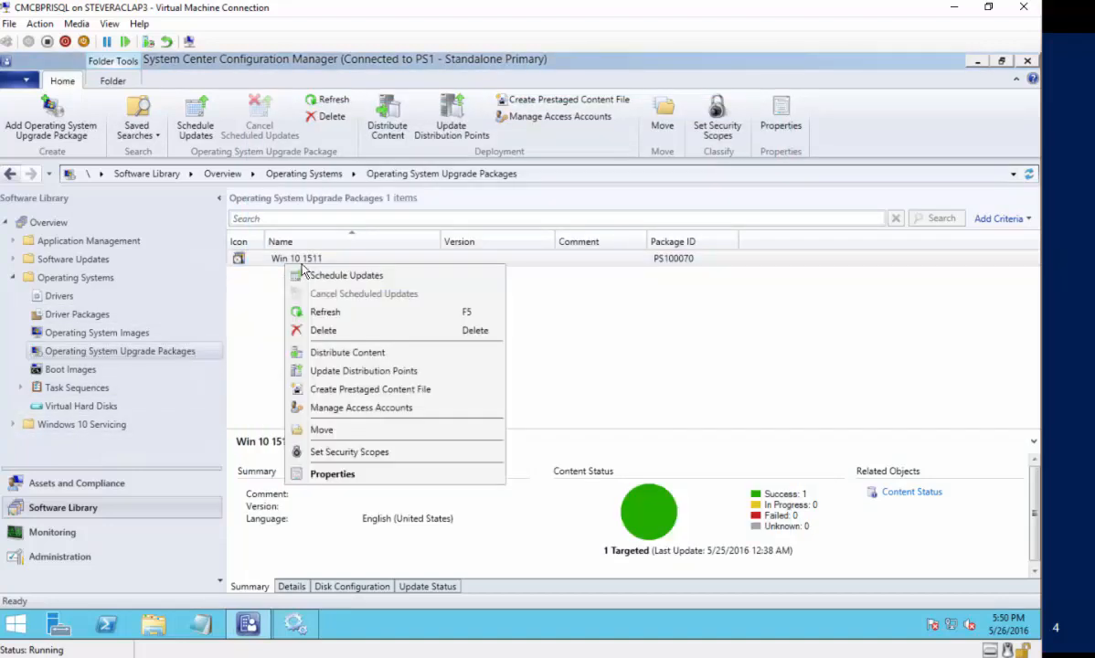
left_click(349, 473)
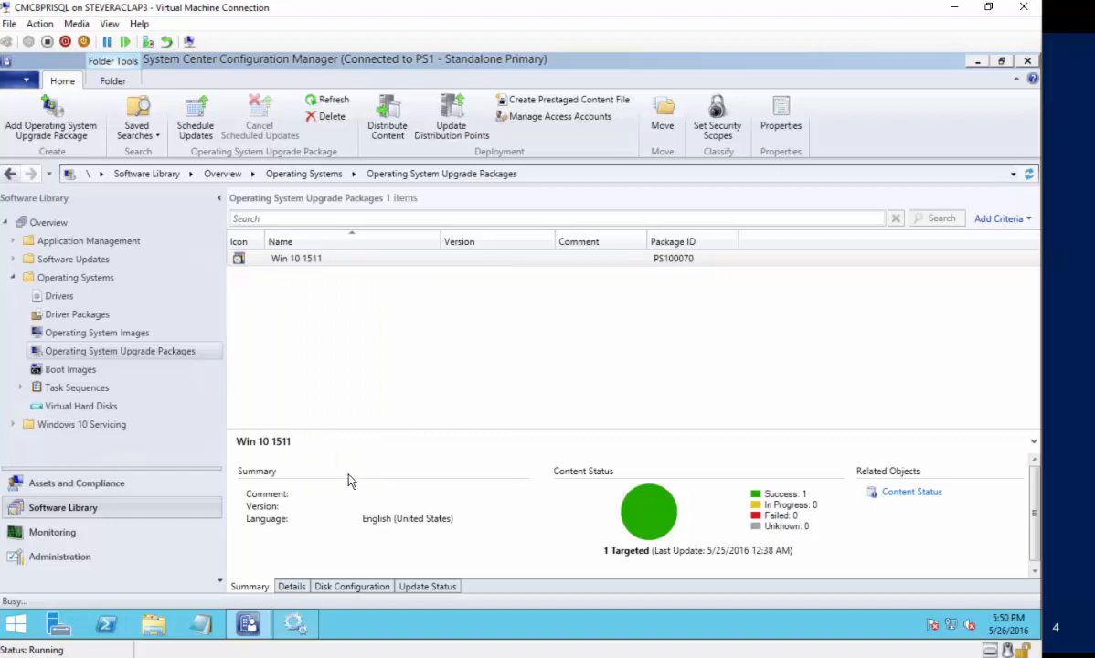
left_click(410, 154)
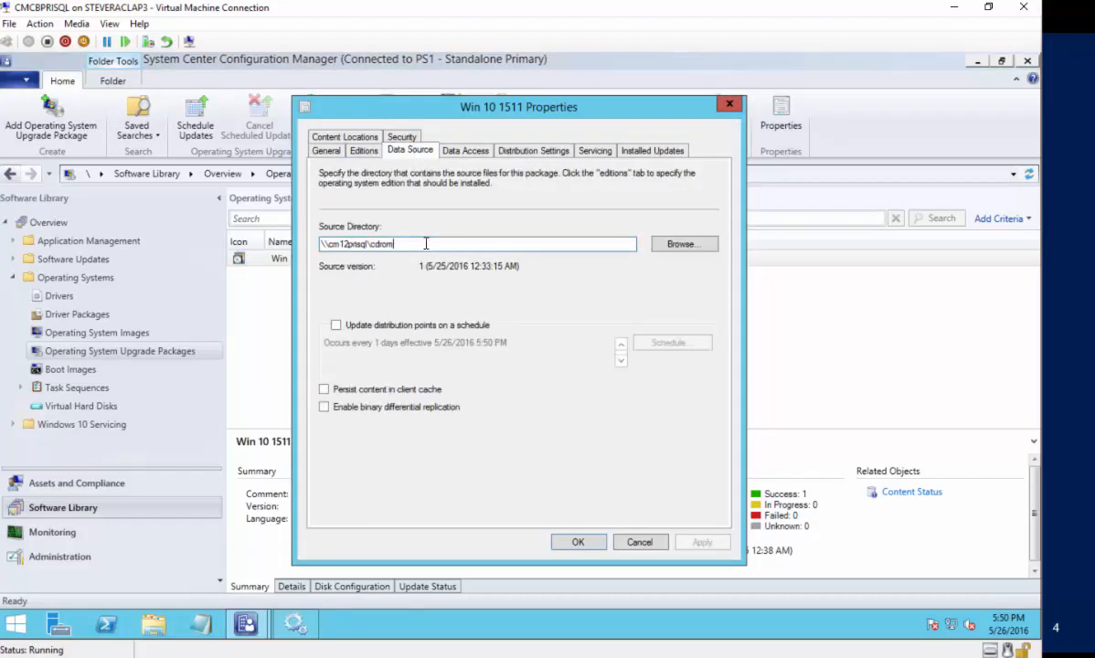
left_click_drag(435, 243, 241, 258)
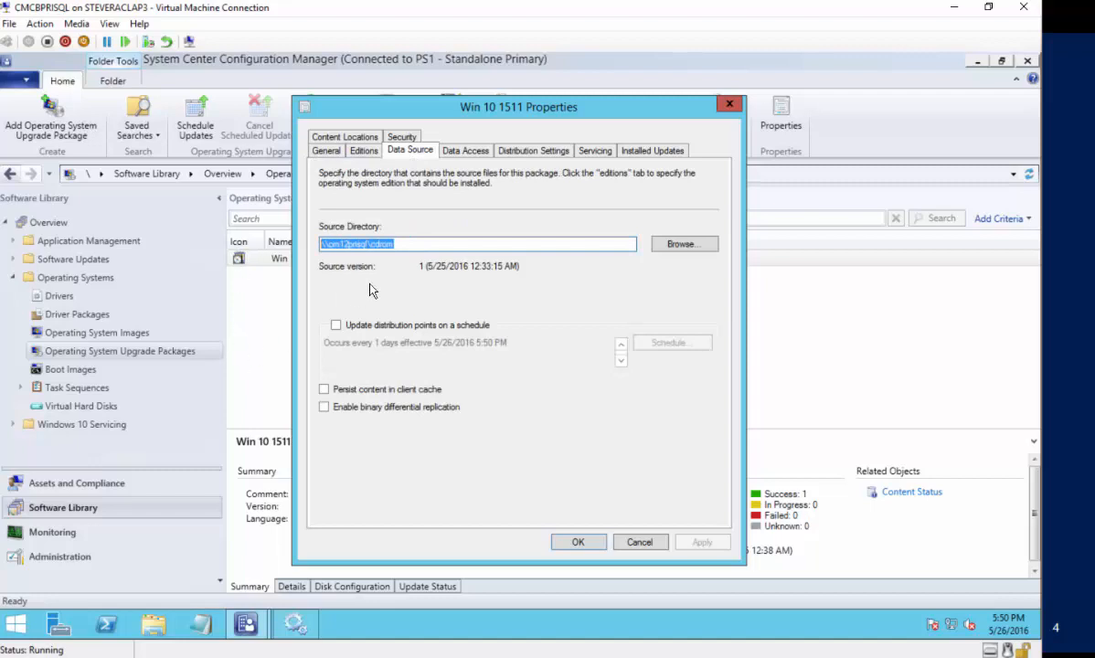
left_click(401, 243)
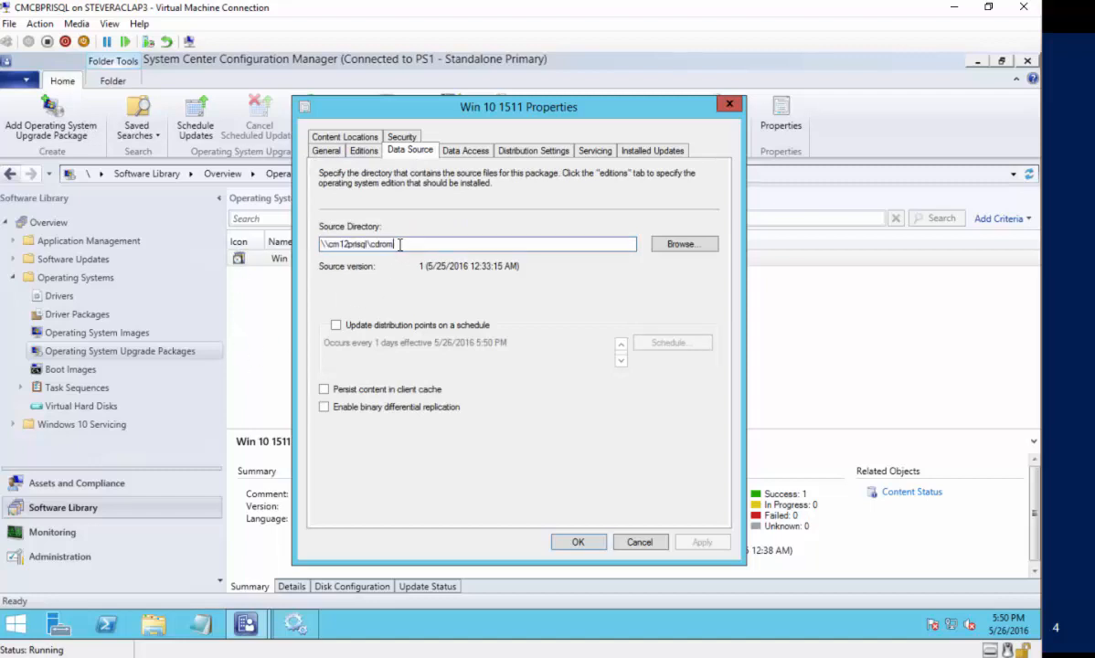
left_click_drag(400, 244, 257, 227)
key("ctrl+c")
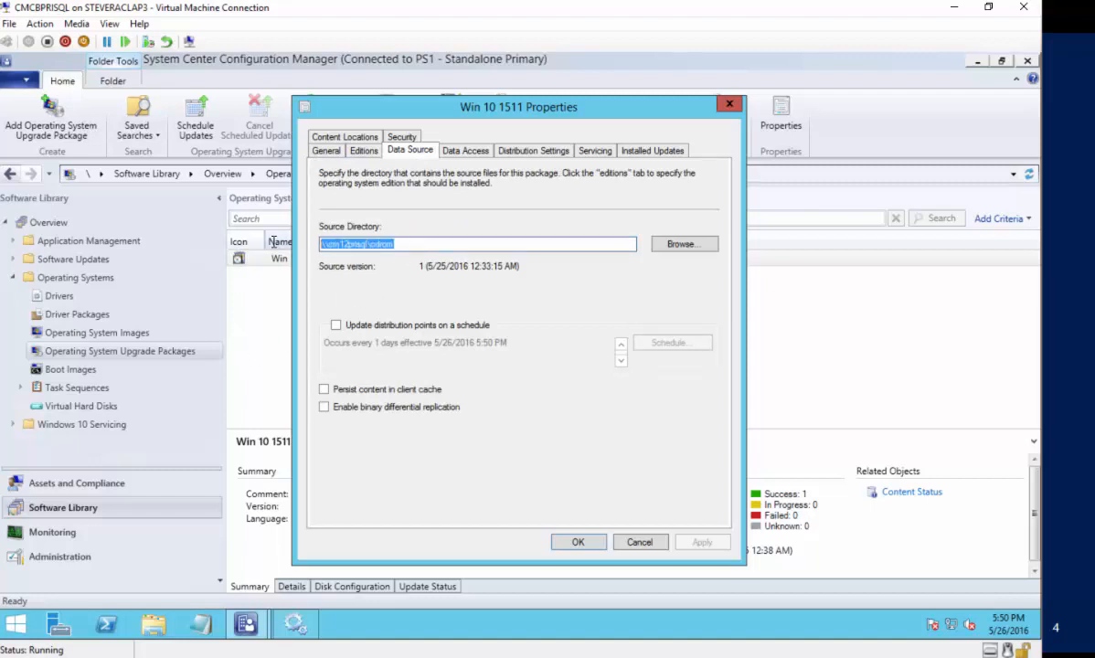
- Examine the copied source directory \\cm12prisql\cdrom in File Explorer, and close the package properties without changes
left_click(160, 624)
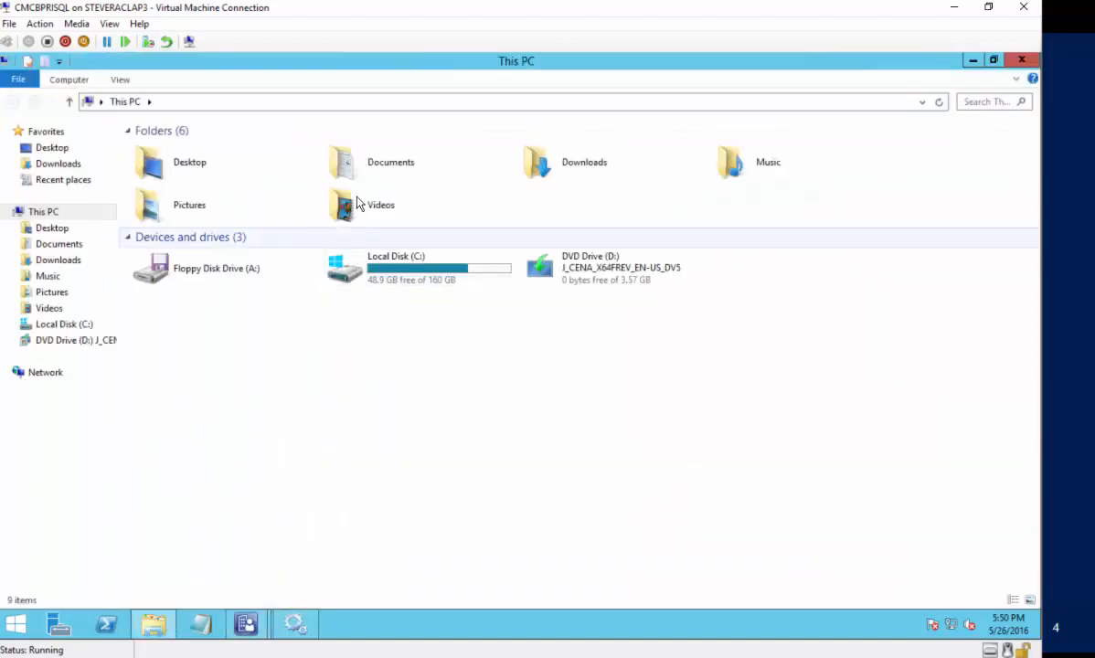
left_click(359, 103)
key("ctrl+v")
key("Return")
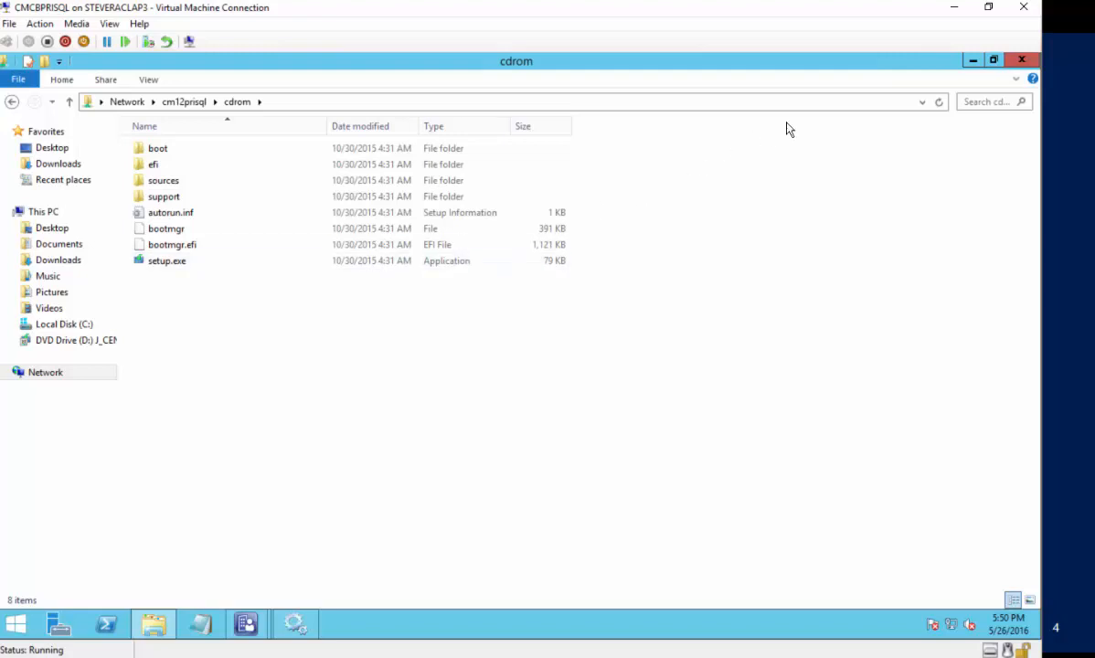
left_click(1010, 62)
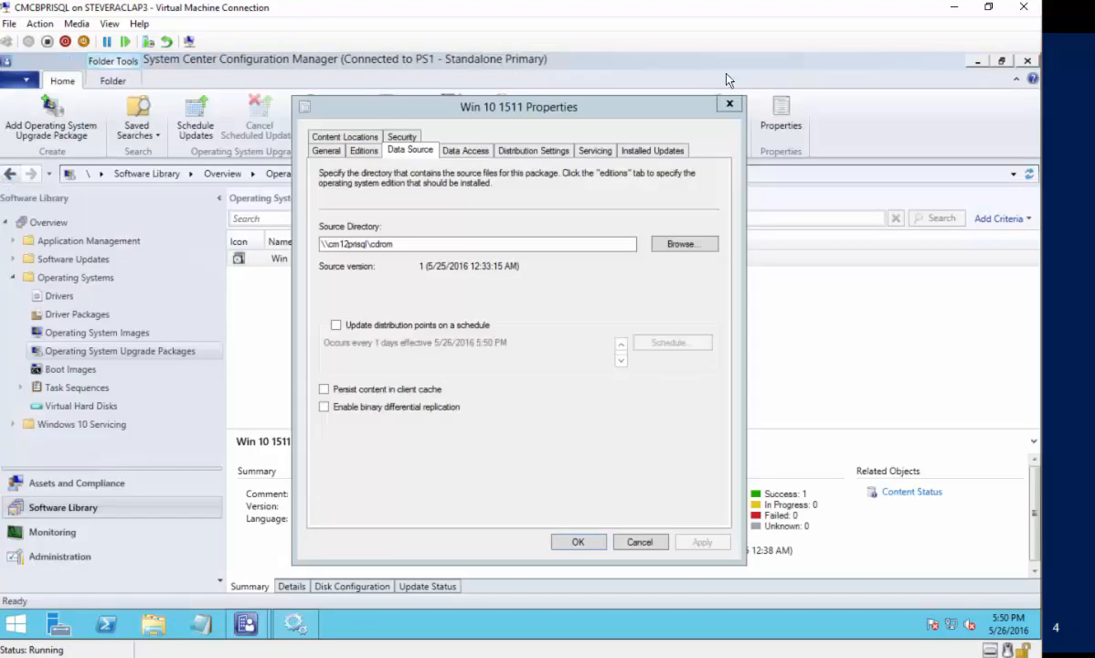
left_click(639, 543)
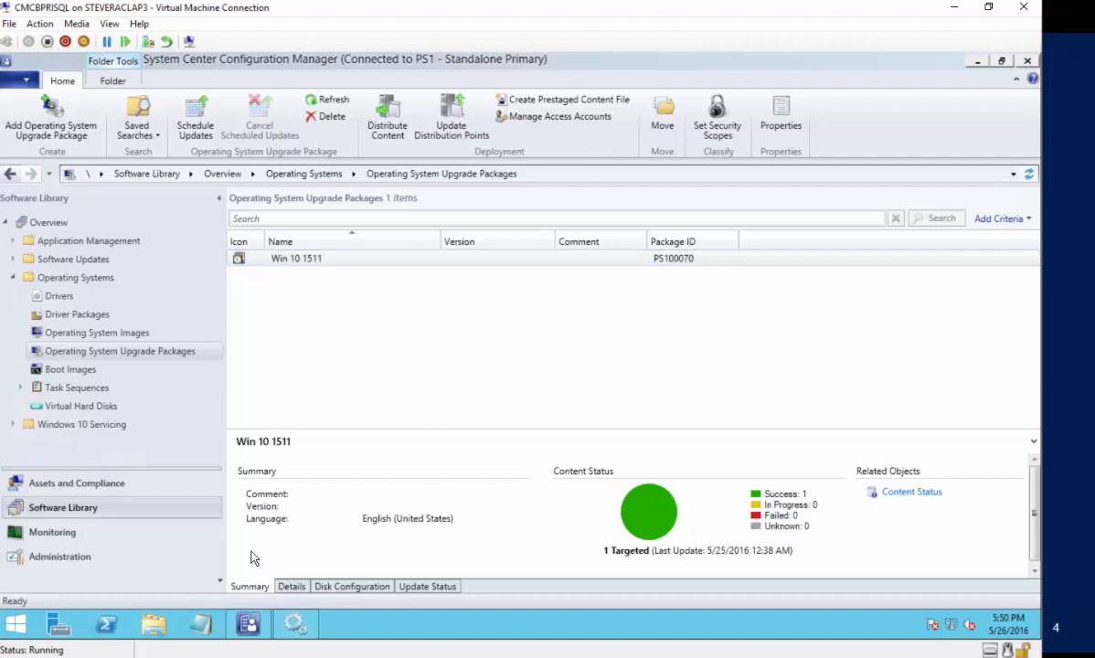
- Examine the upgrade package's stored content in File Explorer under C:\SCCMContentLib\DataLib\PS100070.1, and close the window
left_click(154, 624)
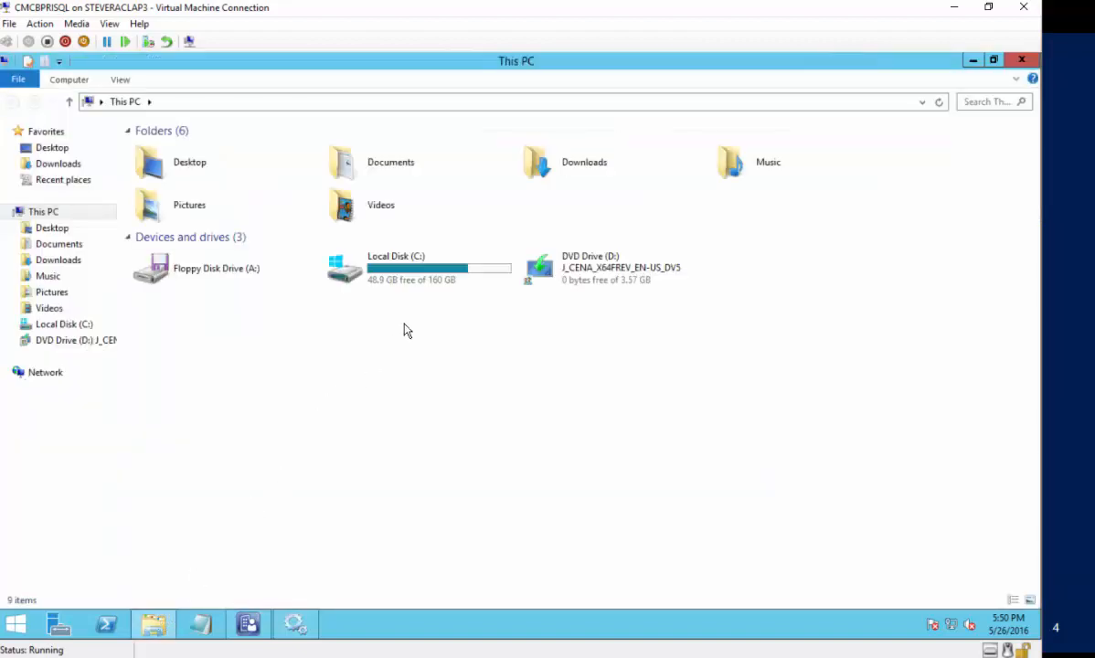
double_click(402, 262)
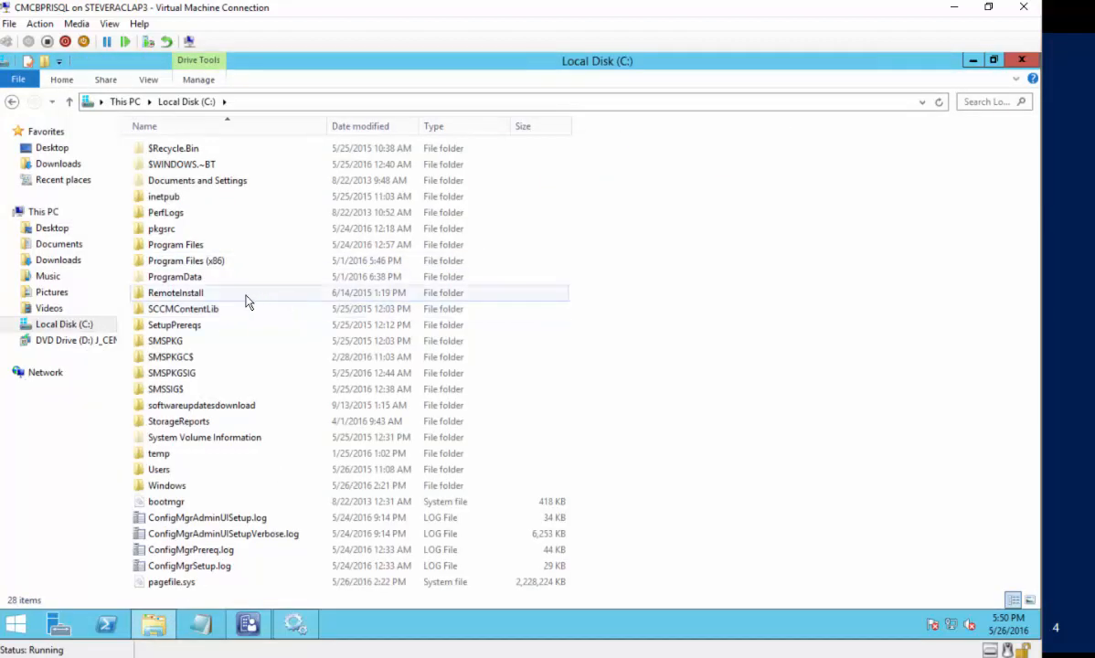
double_click(196, 311)
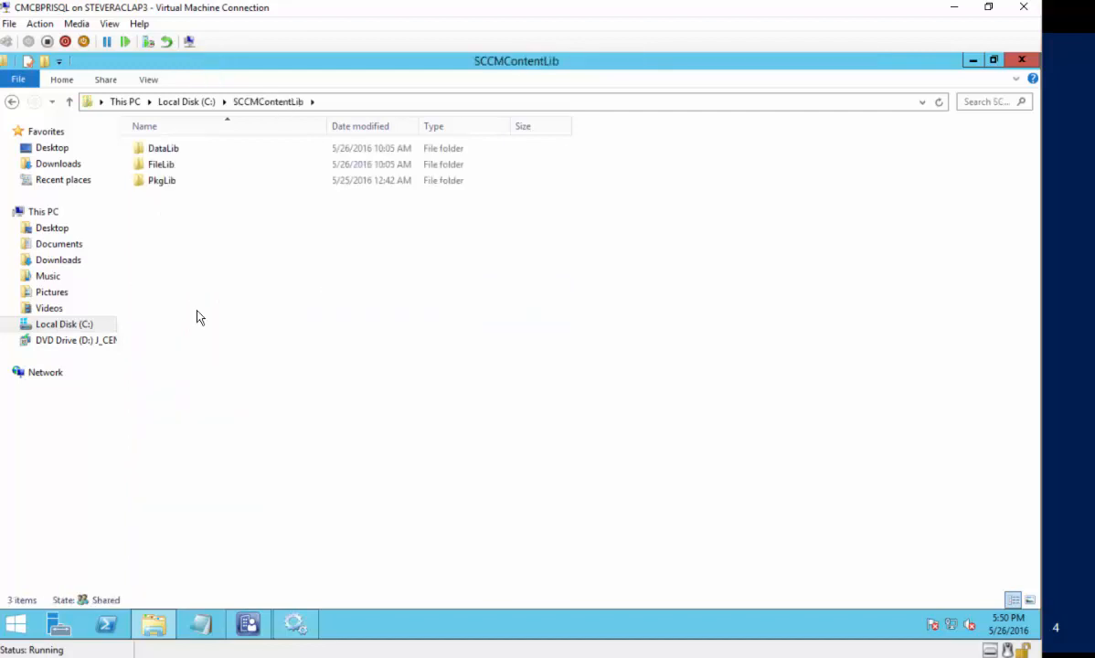
double_click(161, 149)
scroll(291, 265, "down", 20)
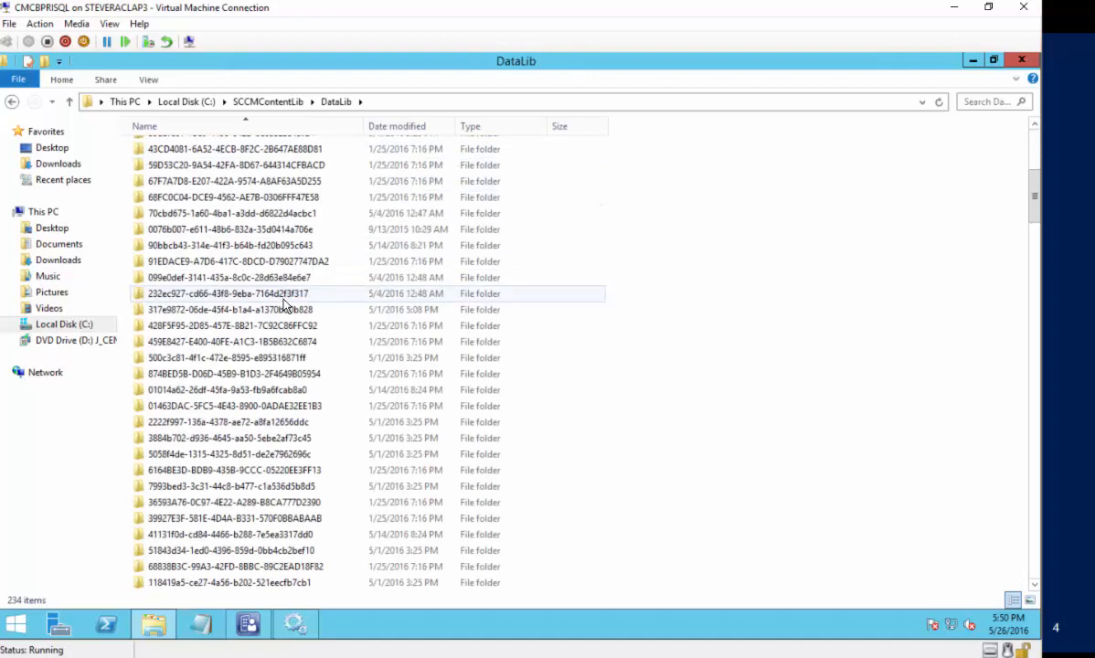
scroll(285, 304, "down", 15)
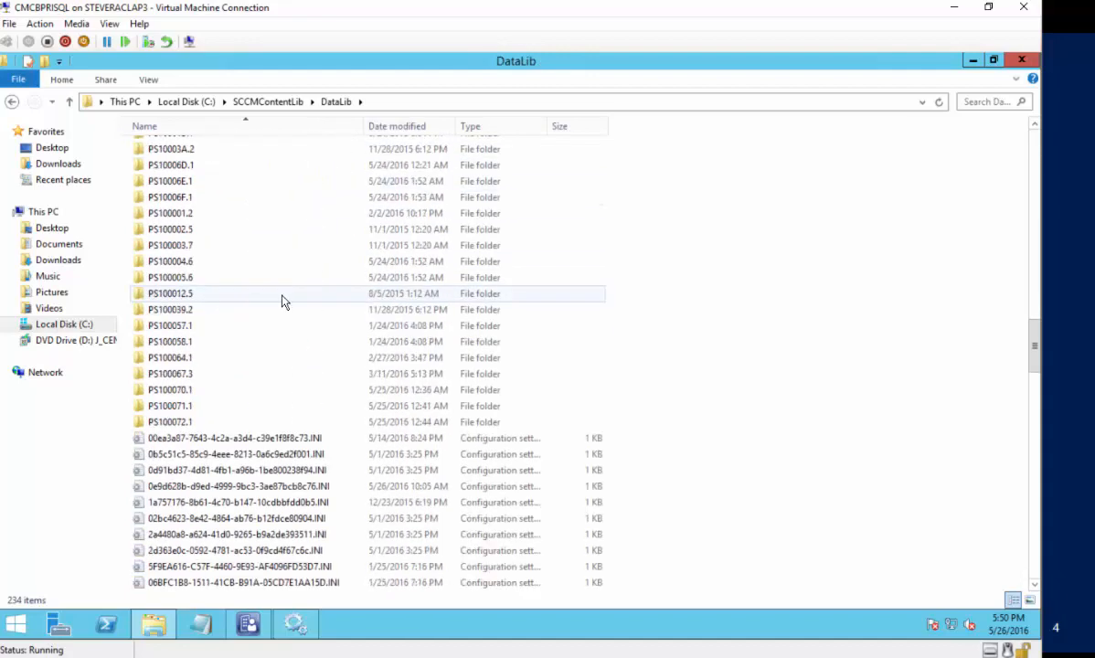
double_click(200, 390)
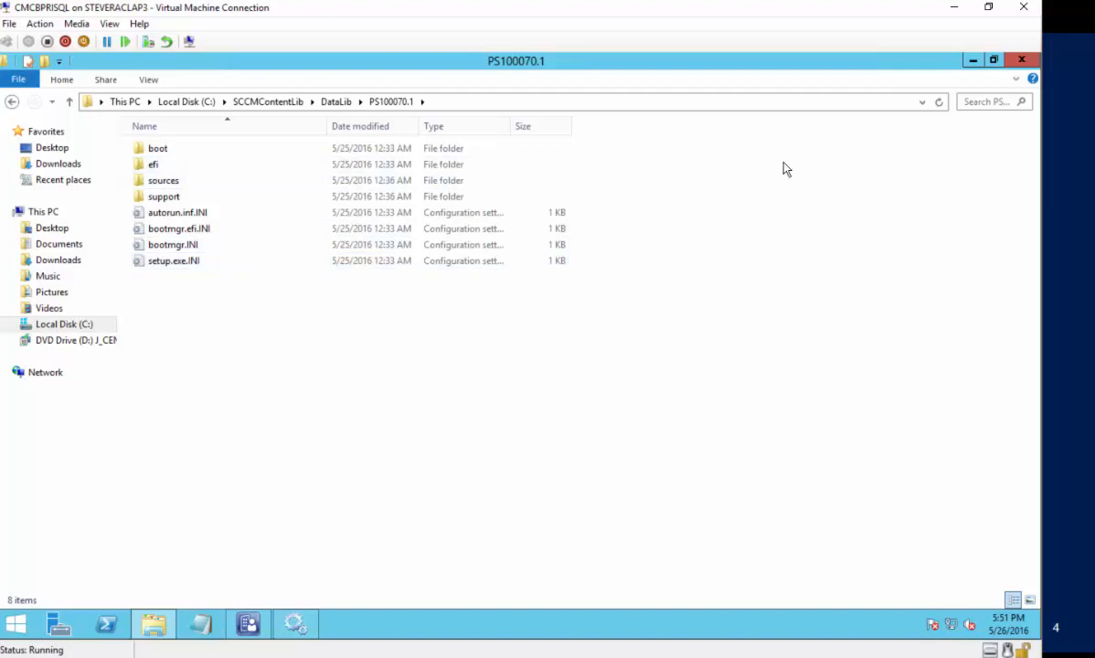
left_click(1021, 62)
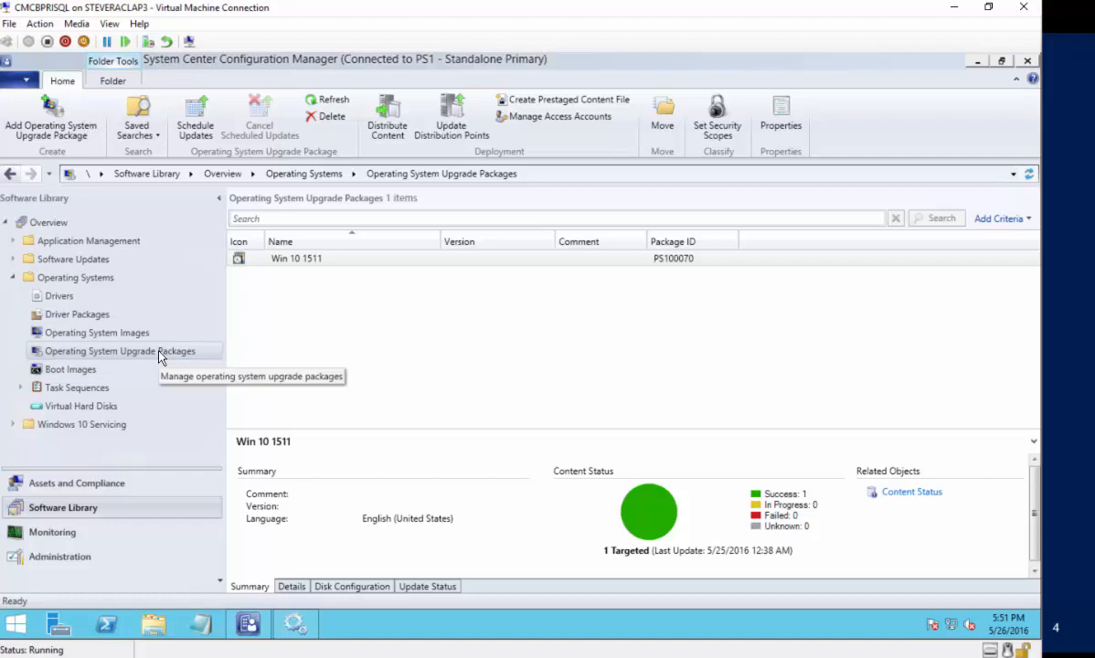
- Among the task sequences, start creating one that upgrades an operating system from an upgrade package
left_click(82, 388)
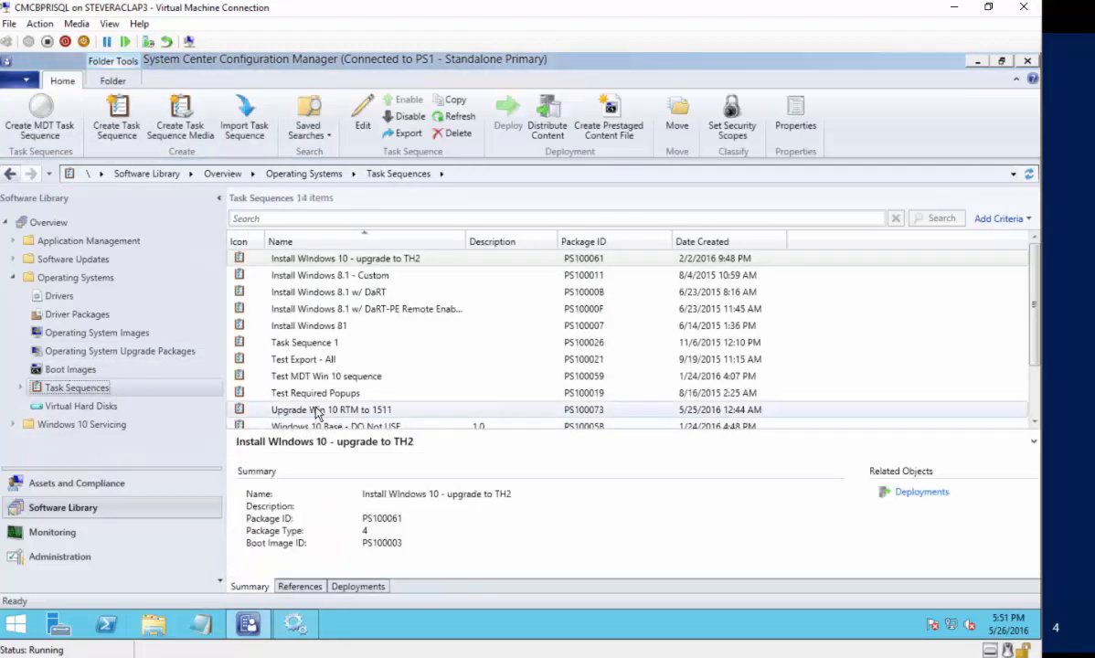
left_click(357, 410)
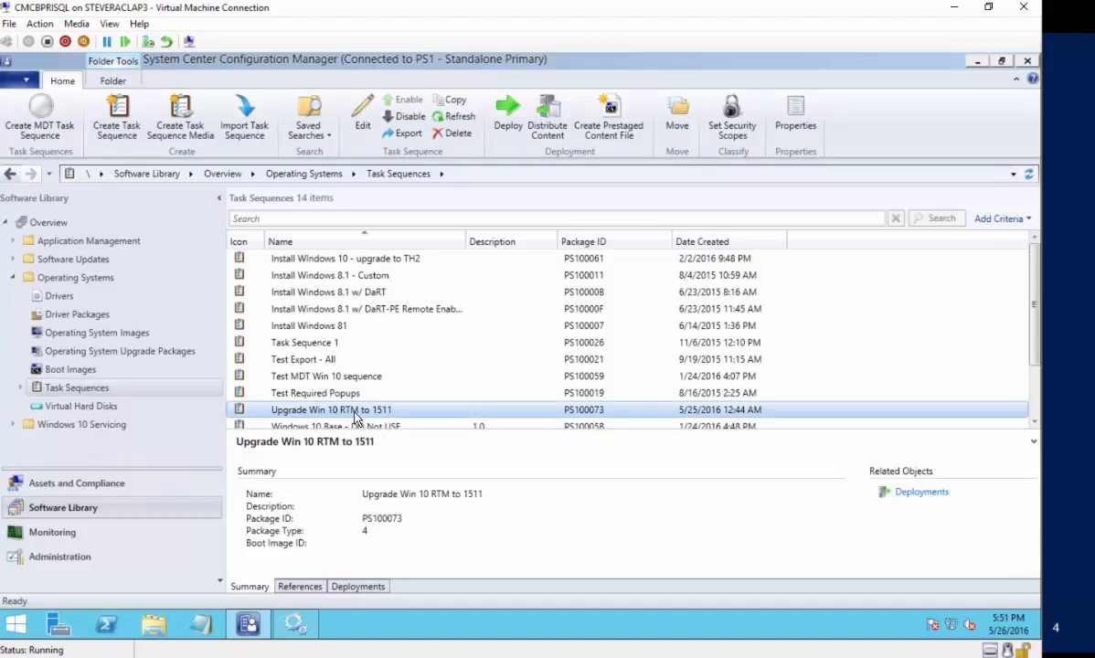
right_click(88, 387)
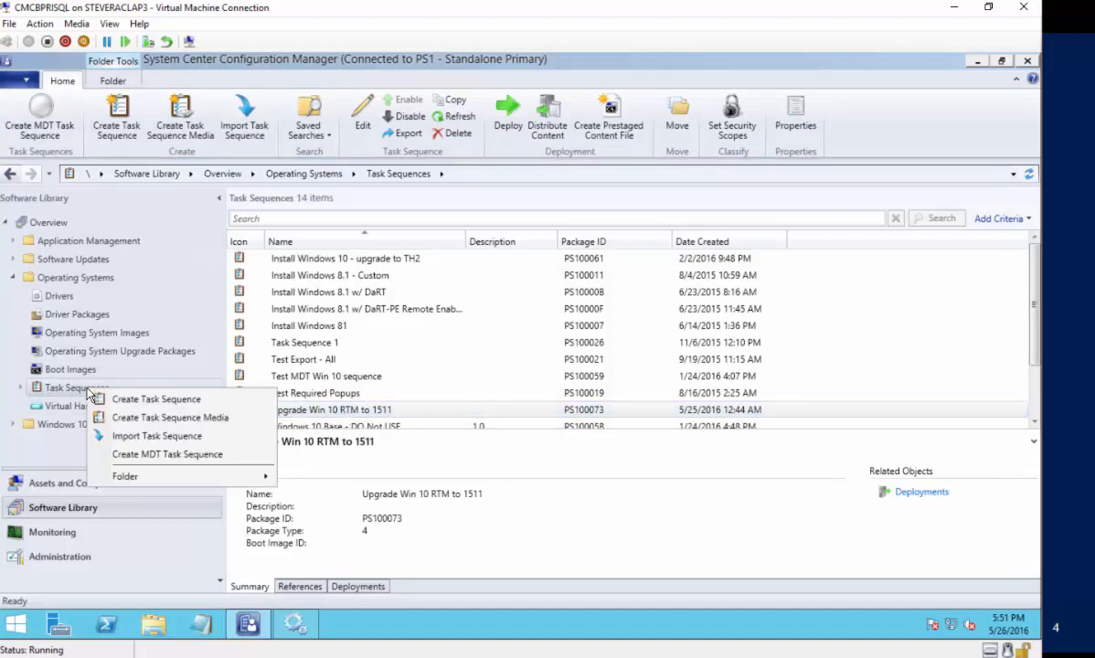
left_click(151, 398)
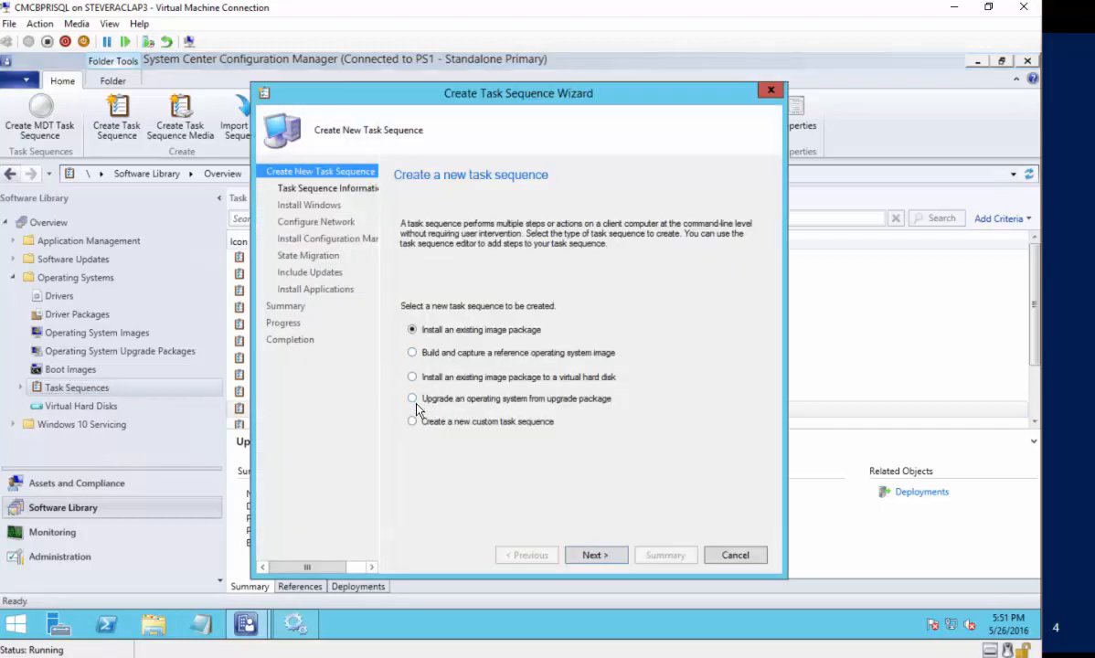
left_click(414, 400)
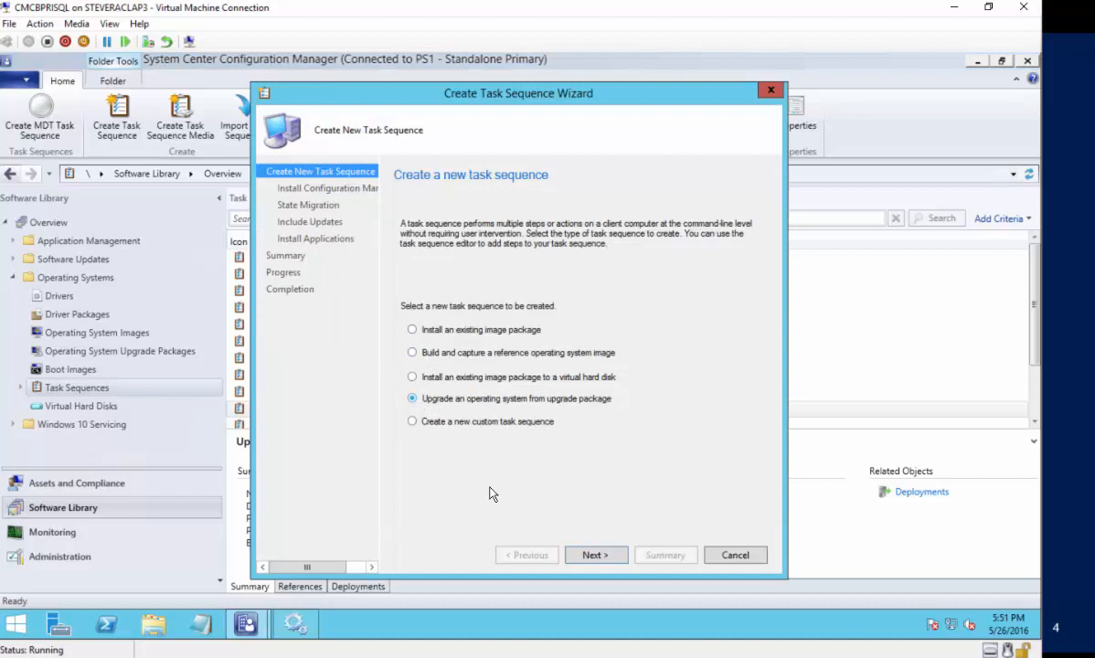
left_click(595, 555)
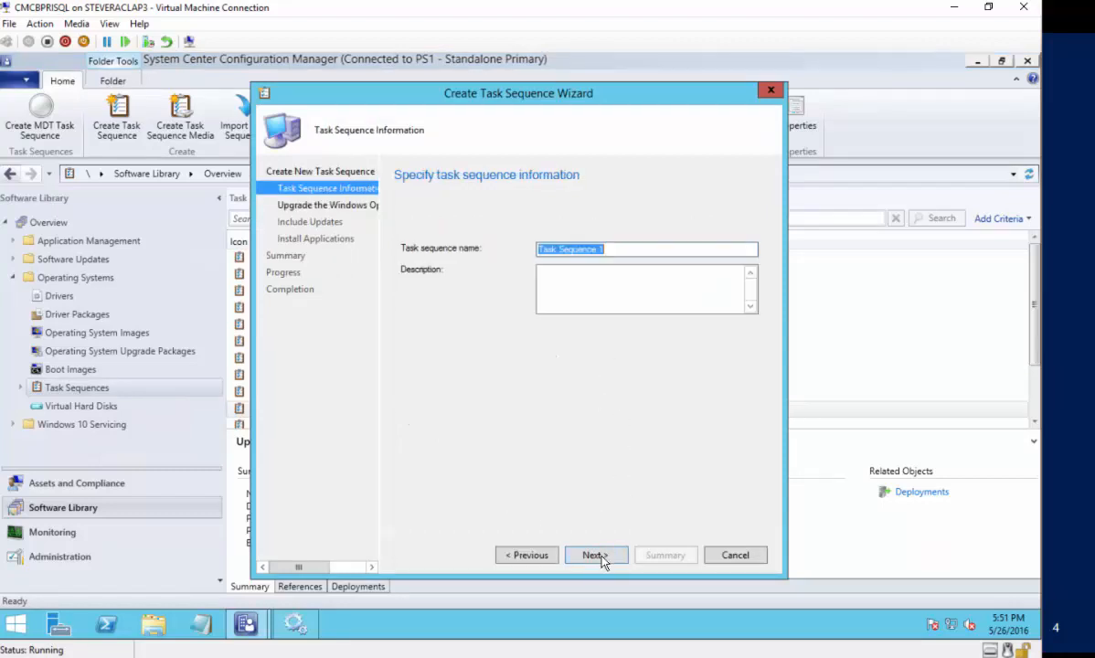
- Keep the default task sequence name, choose the Win 10 1511 en-US upgrade package, review the update and application options, and abandon the wizard
left_click(600, 555)
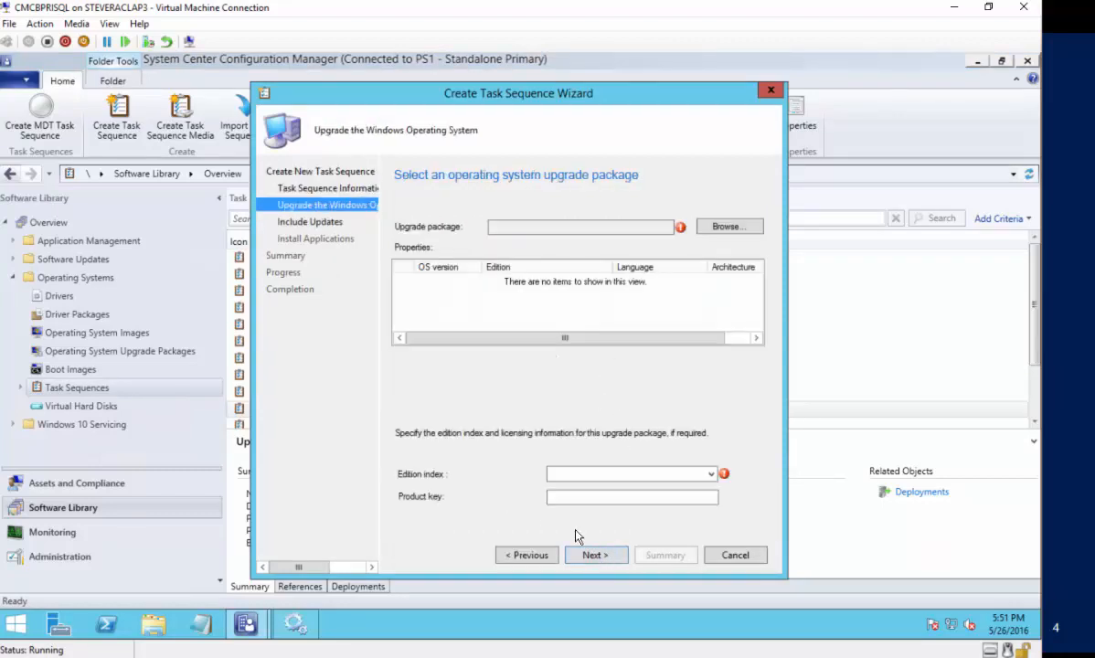
left_click(728, 226)
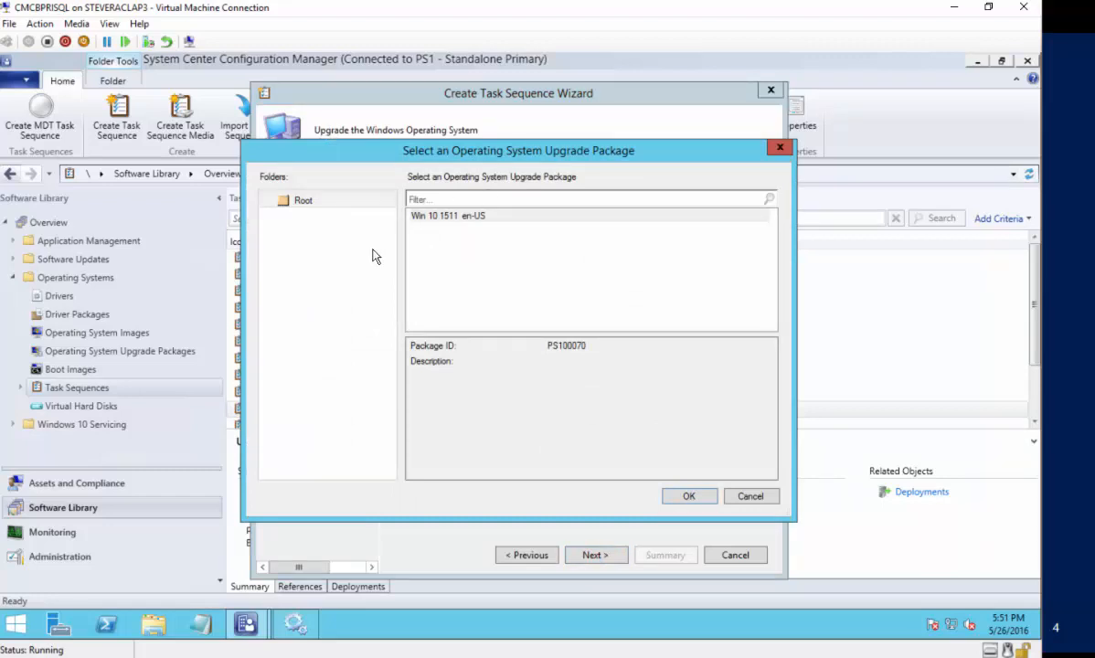
left_click(689, 496)
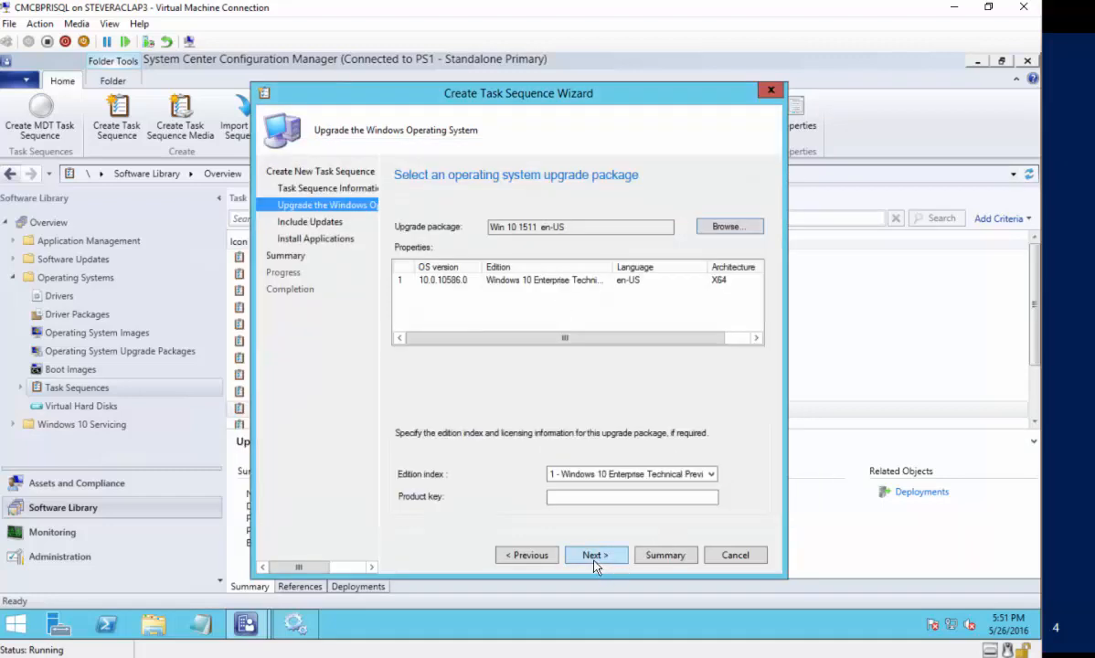
left_click(598, 559)
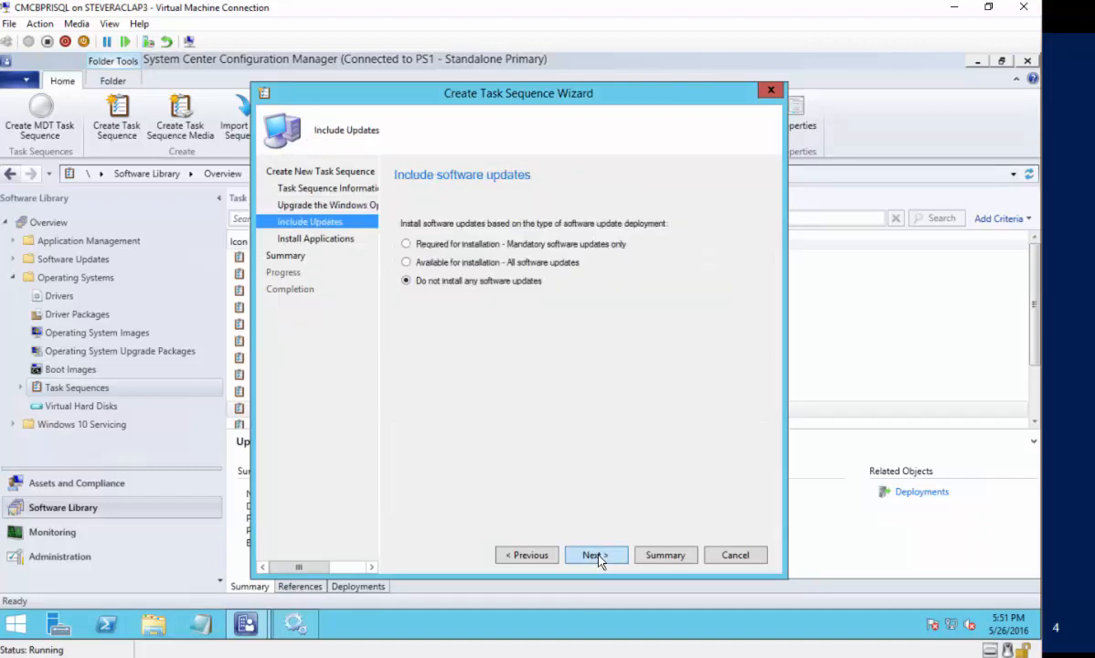
left_click(596, 558)
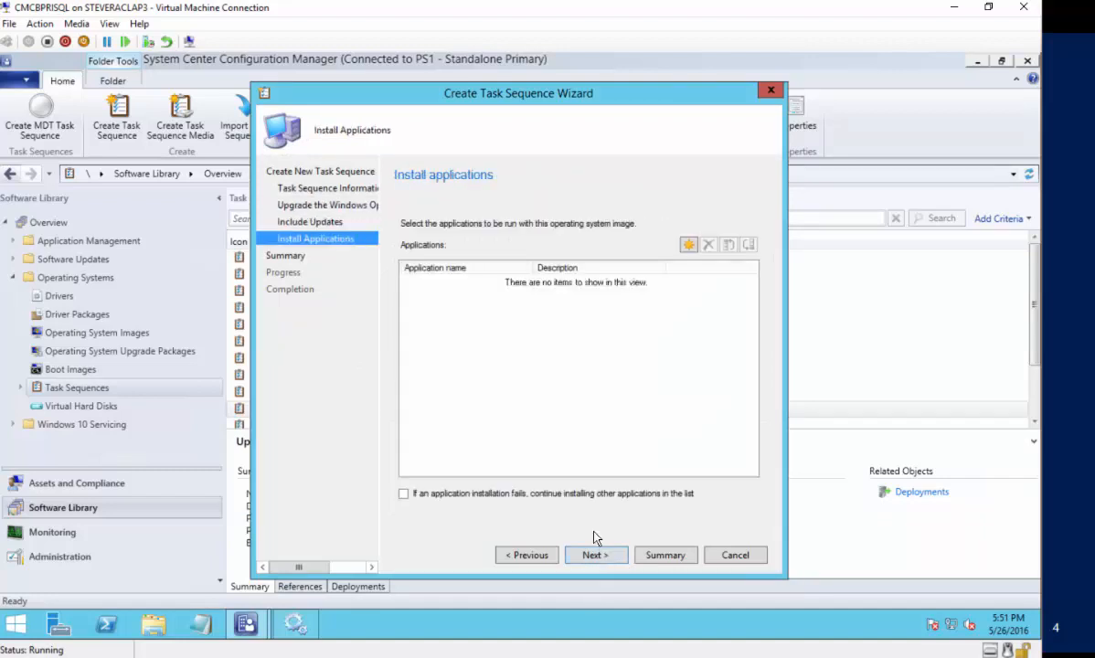
left_click(736, 558)
left_click(551, 393)
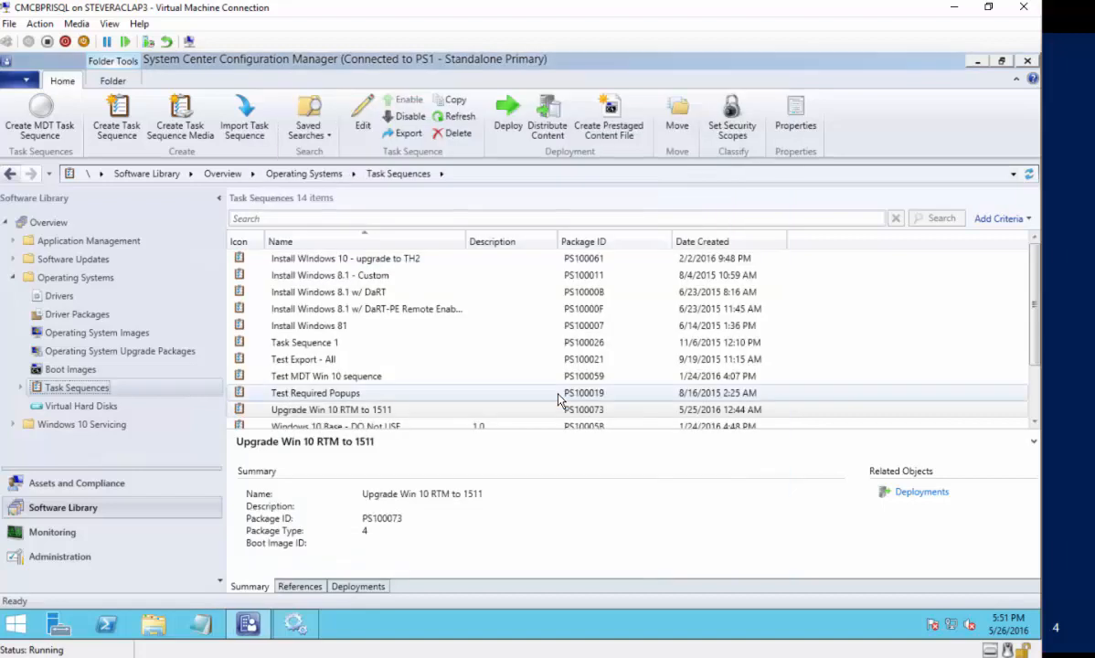
- Examine the readiness check, operating system upgrade and post-processing settings of the Upgrade Win 10 RTM to 1511 task sequence, and close its editor without changes
left_click(329, 419)
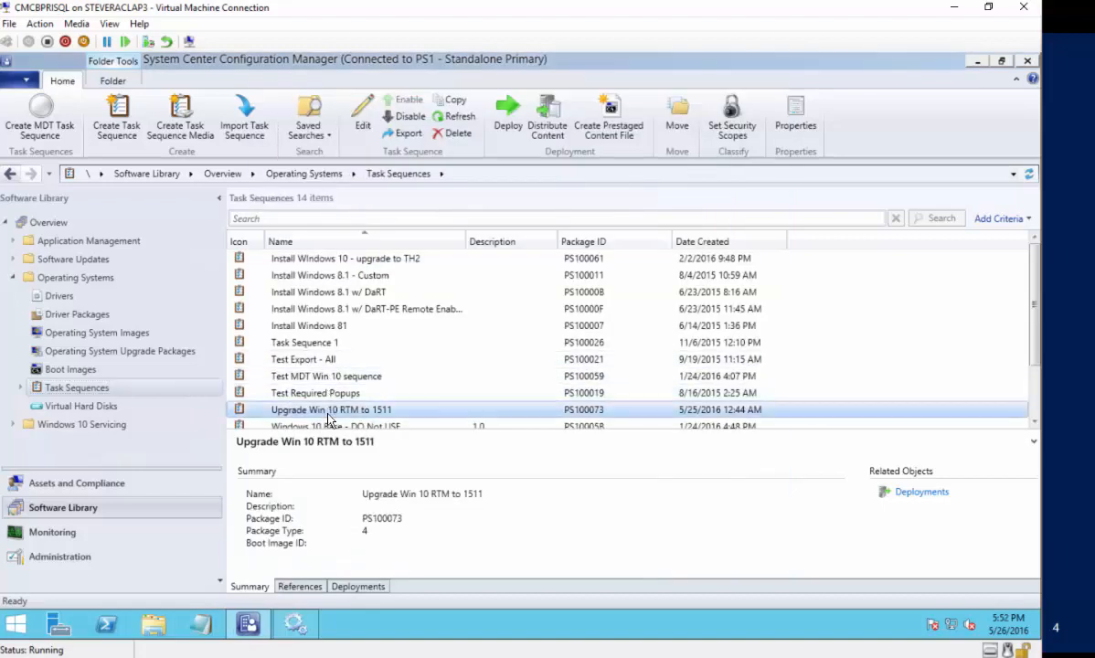
right_click(329, 419)
left_click(376, 170)
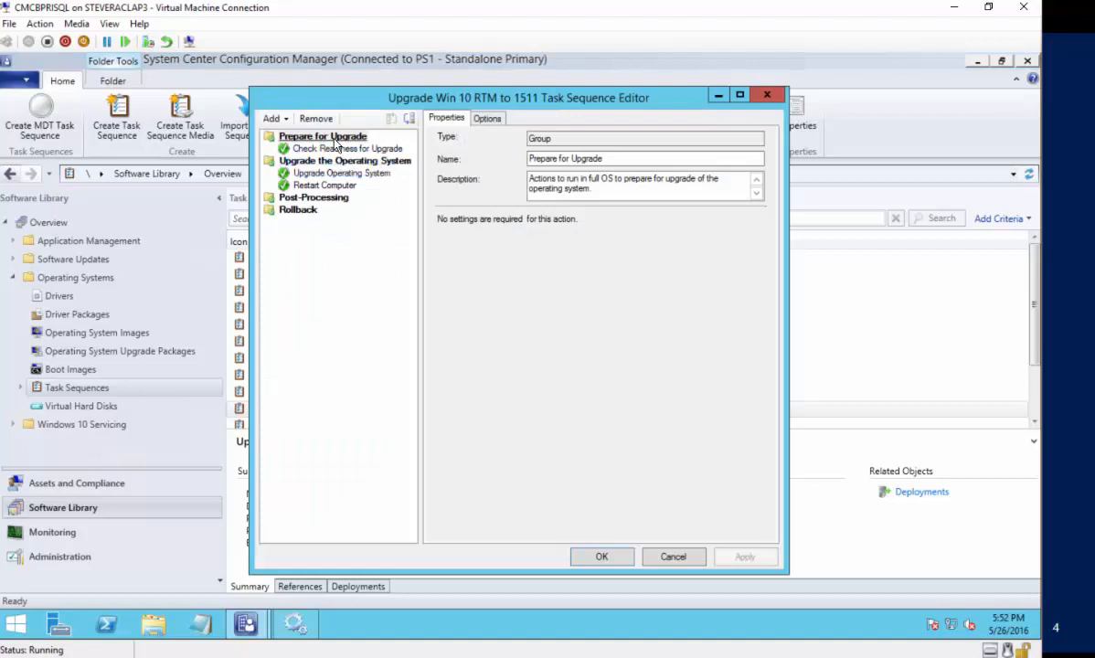
left_click(327, 150)
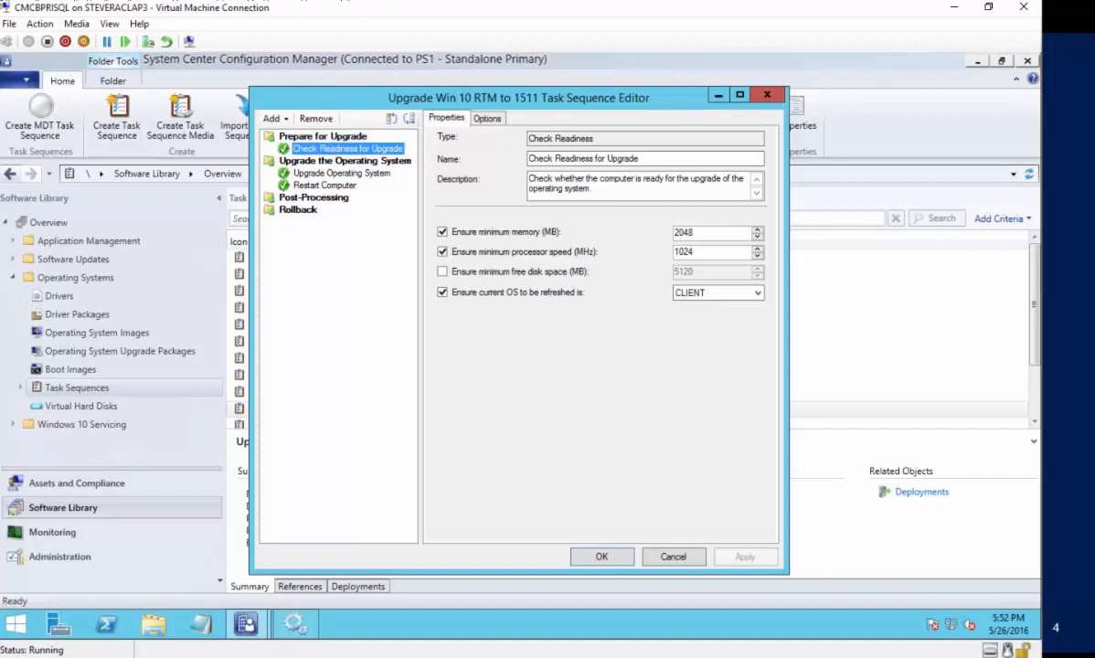
left_click(337, 174)
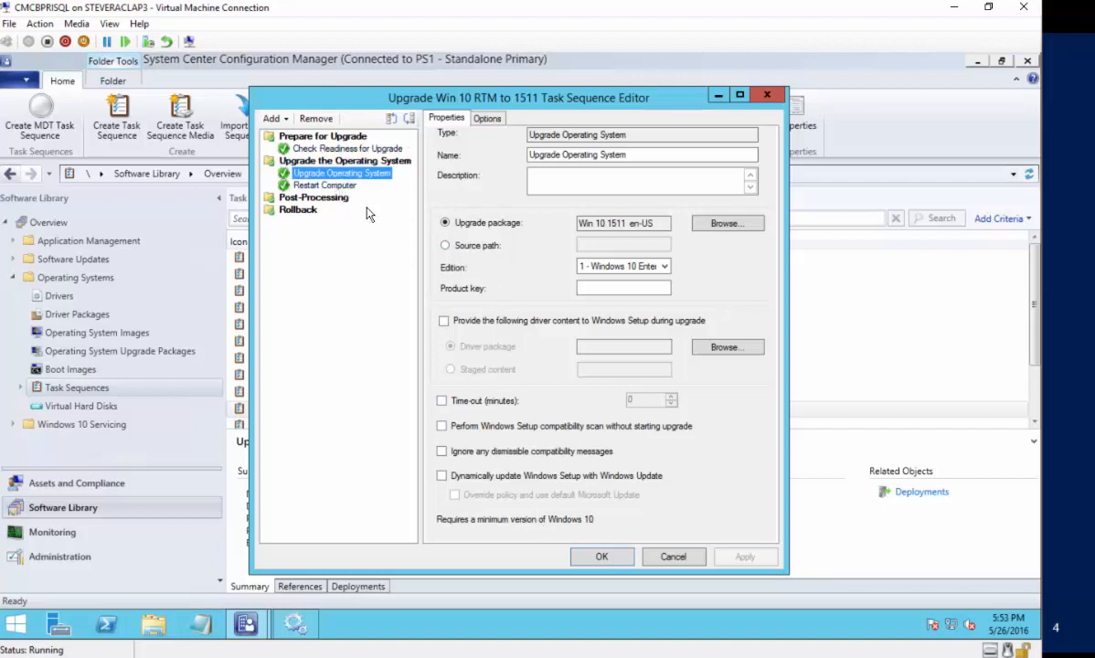
left_click(343, 201)
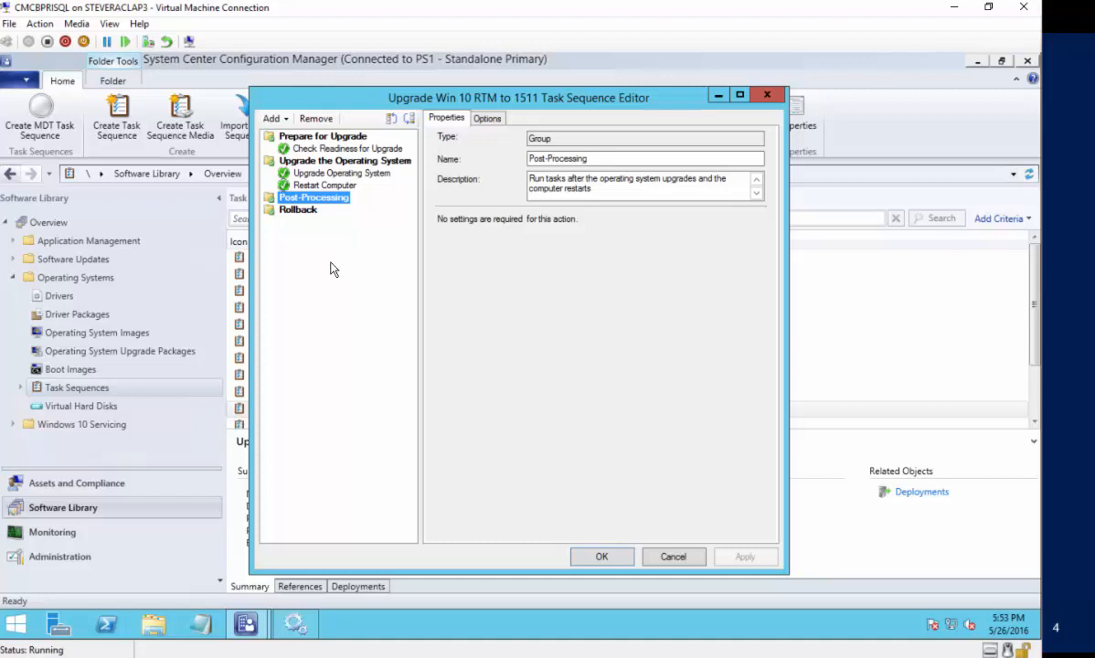
left_click(664, 557)
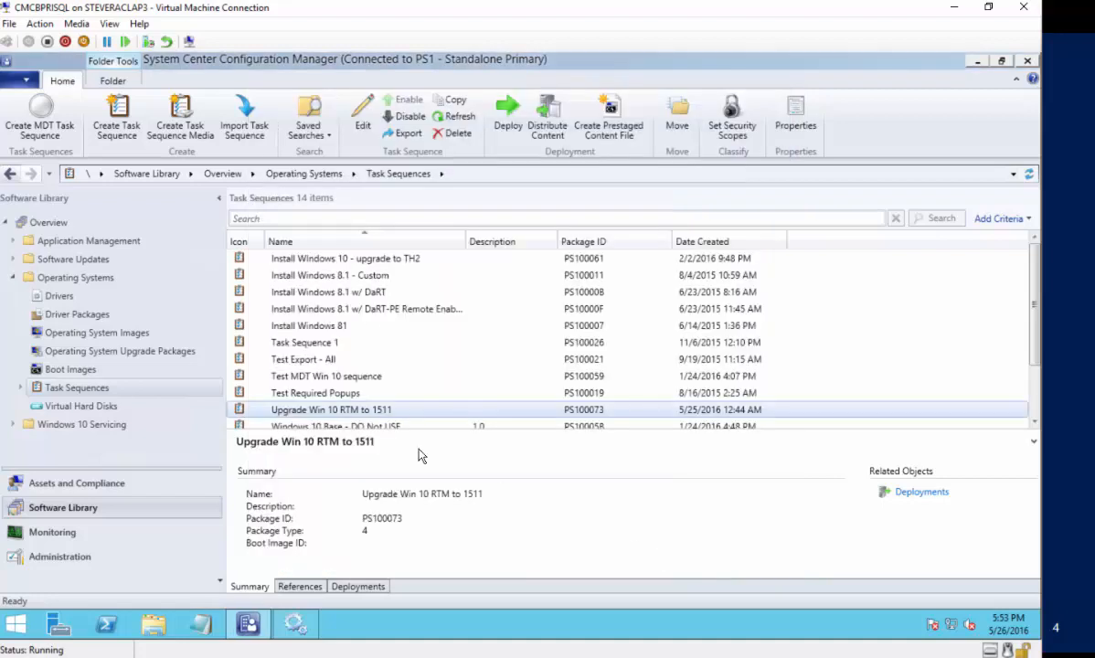
- Review the advanced properties of the Upgrade Win 10 RTM to 1511 task sequence without changes, and check its deployment to Windows 10 RTM - 1
right_click(347, 413)
left_click(391, 396)
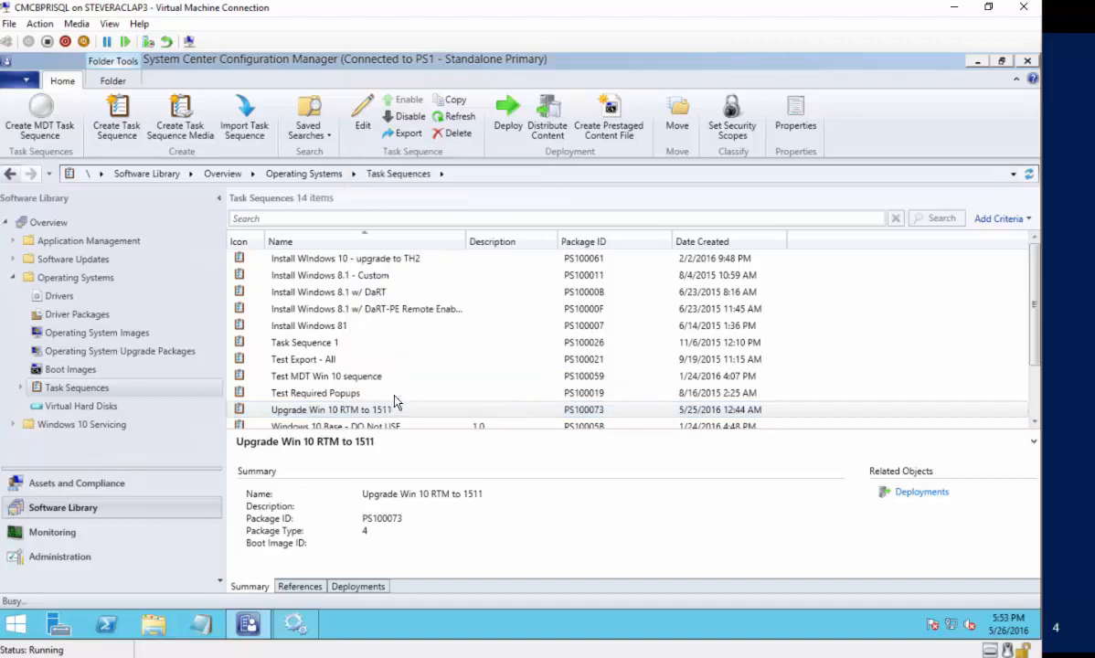
left_click(380, 149)
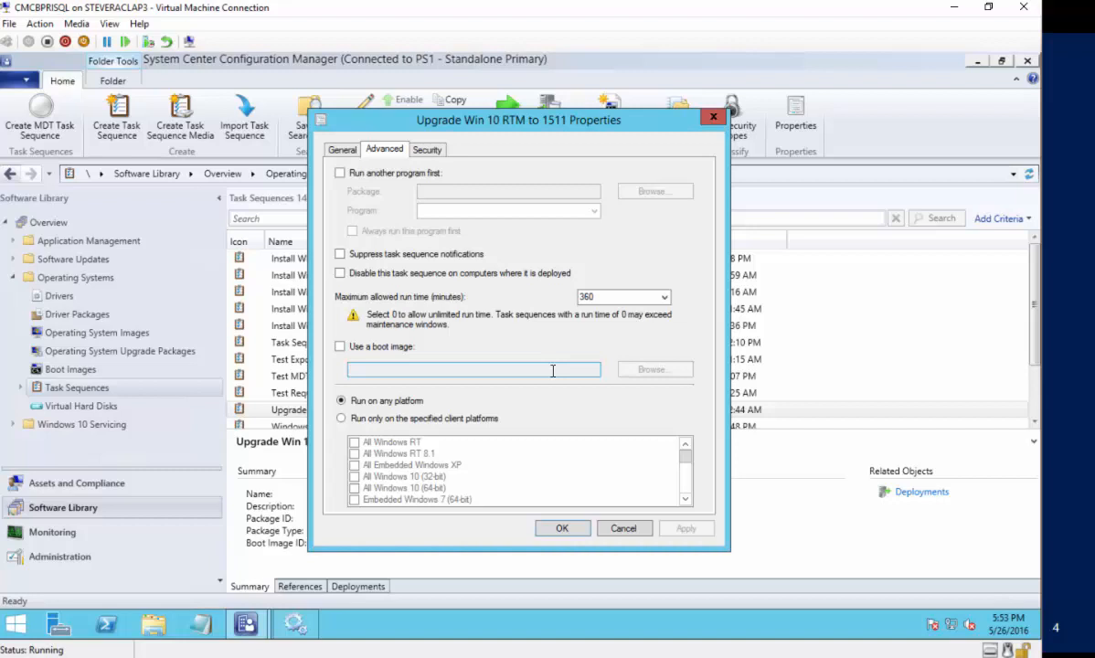
left_click(620, 528)
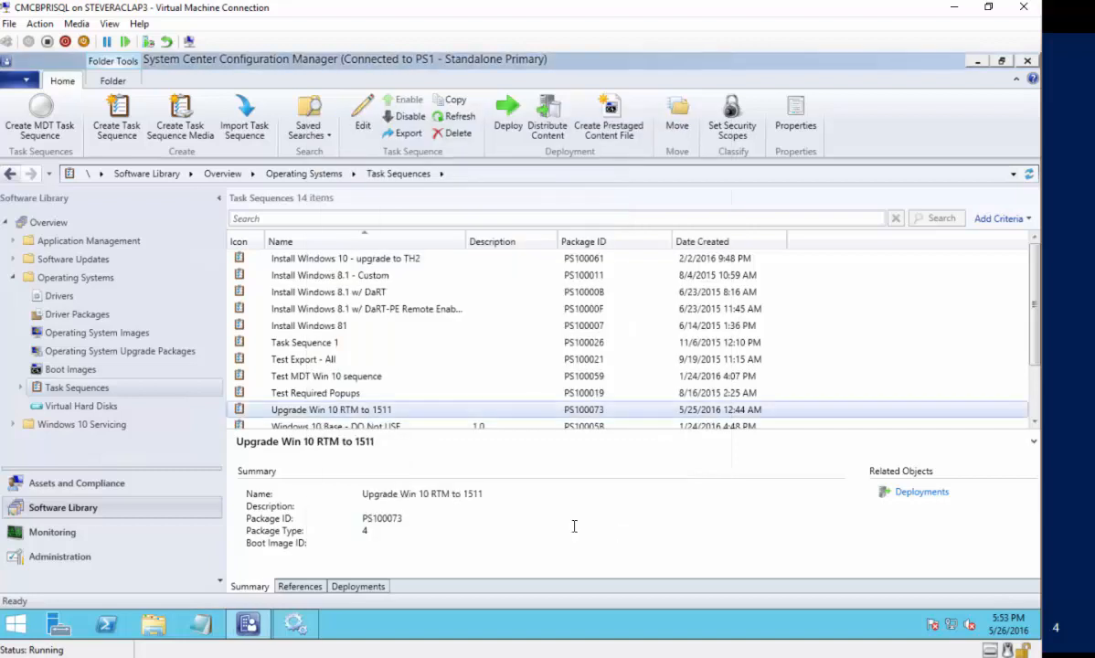
left_click(349, 587)
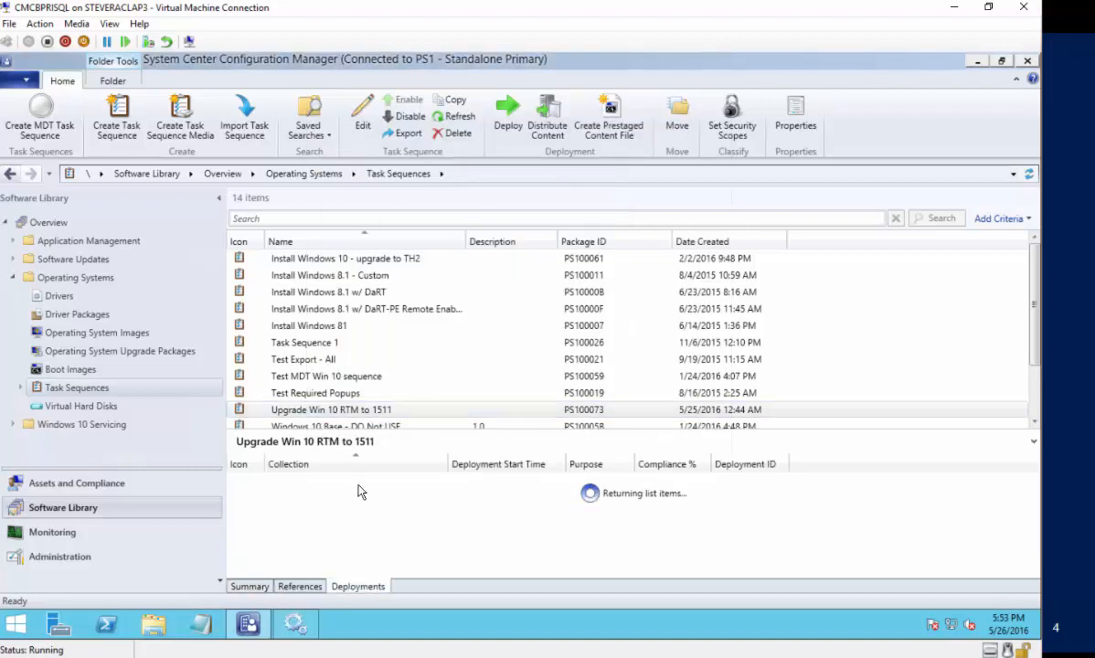
left_click(354, 482)
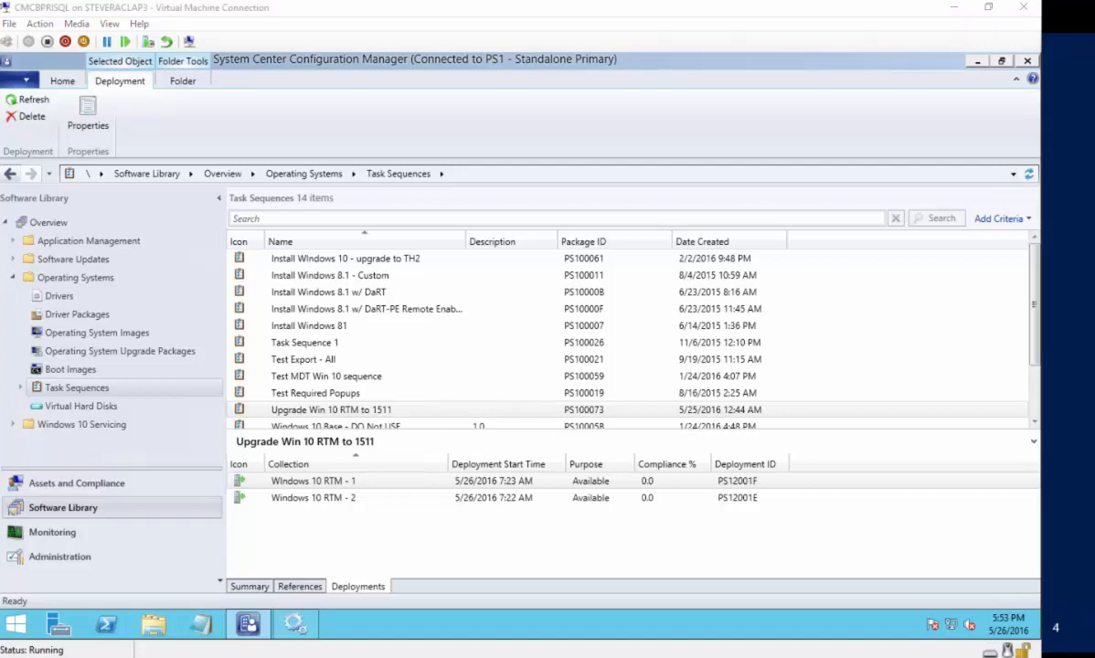
- Switch to the Win10MDM4-RTM virtual machine, maximize its window, and open Software Center from the Microsoft System Center apps
left_click_drag(1093, 99, 485, 47)
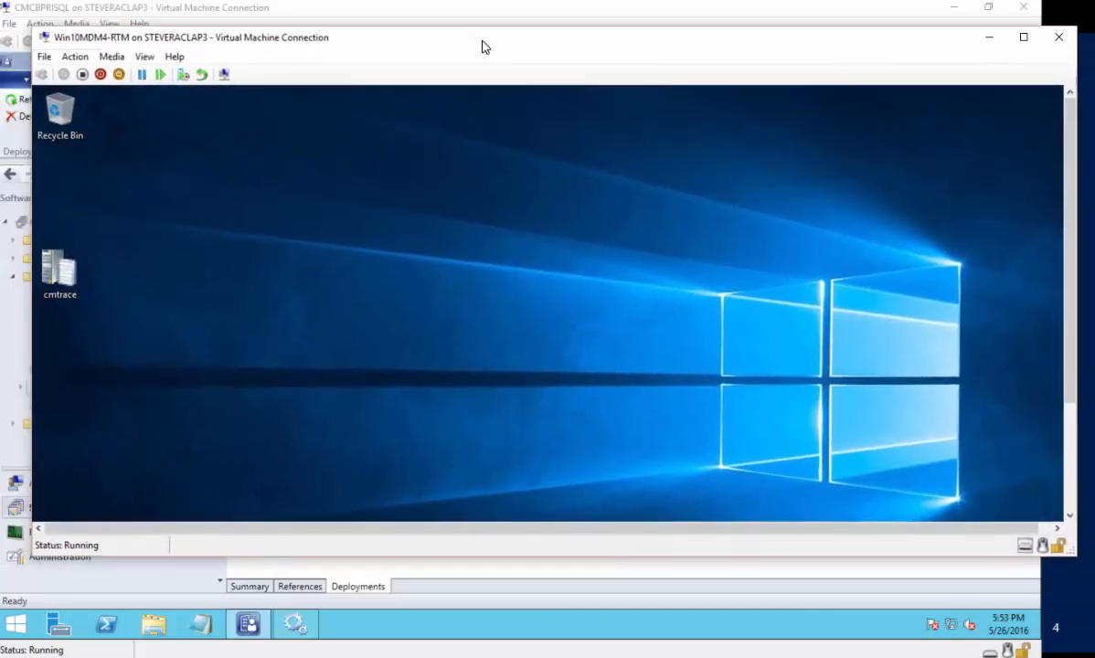
double_click(485, 47)
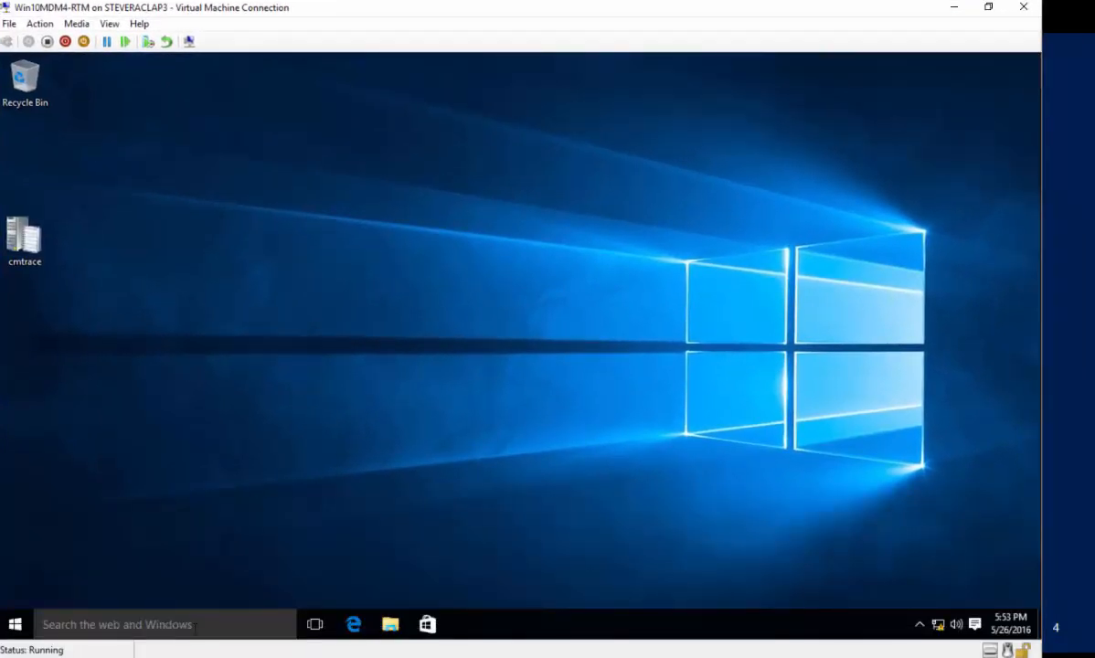
left_click(14, 624)
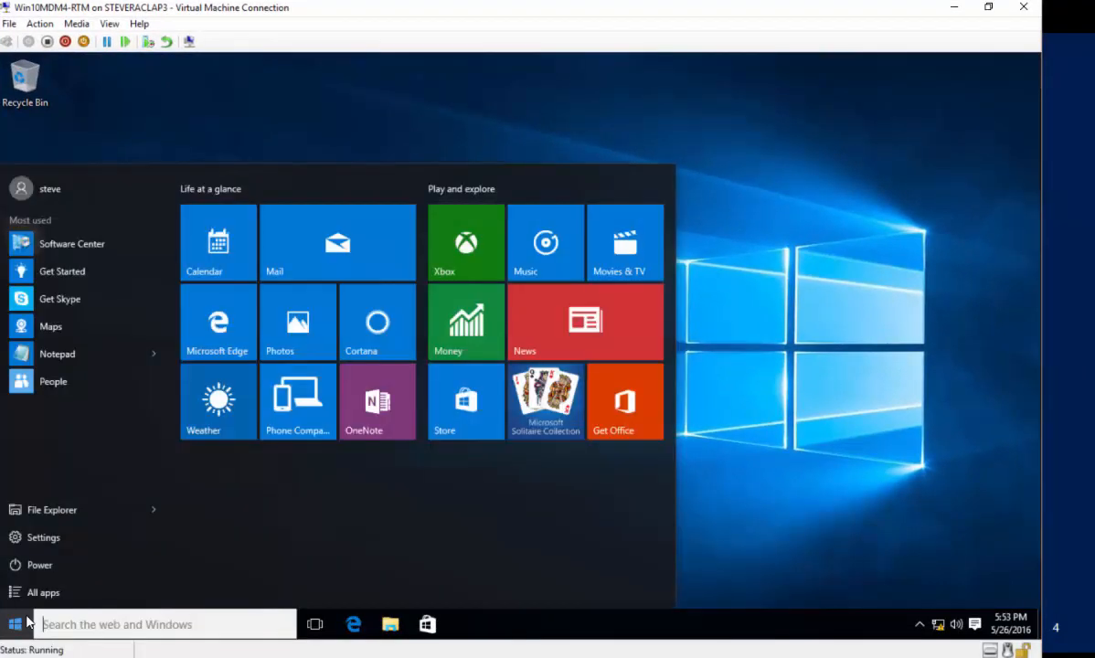
left_click(30, 594)
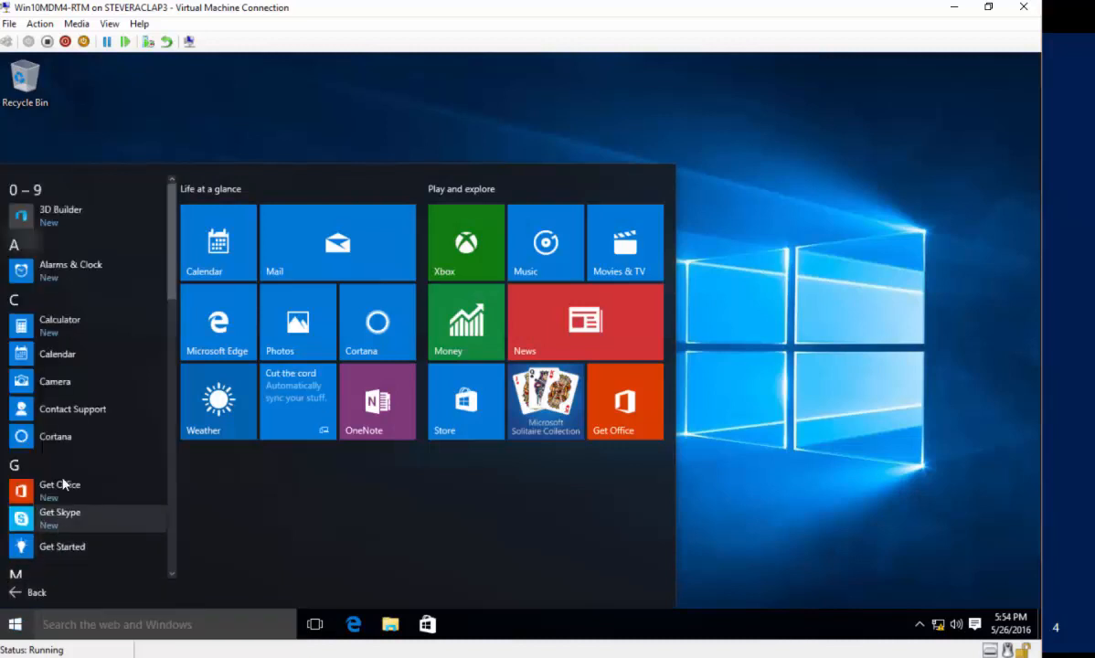
scroll(55, 489, "down", 3)
scroll(50, 491, "down", 3)
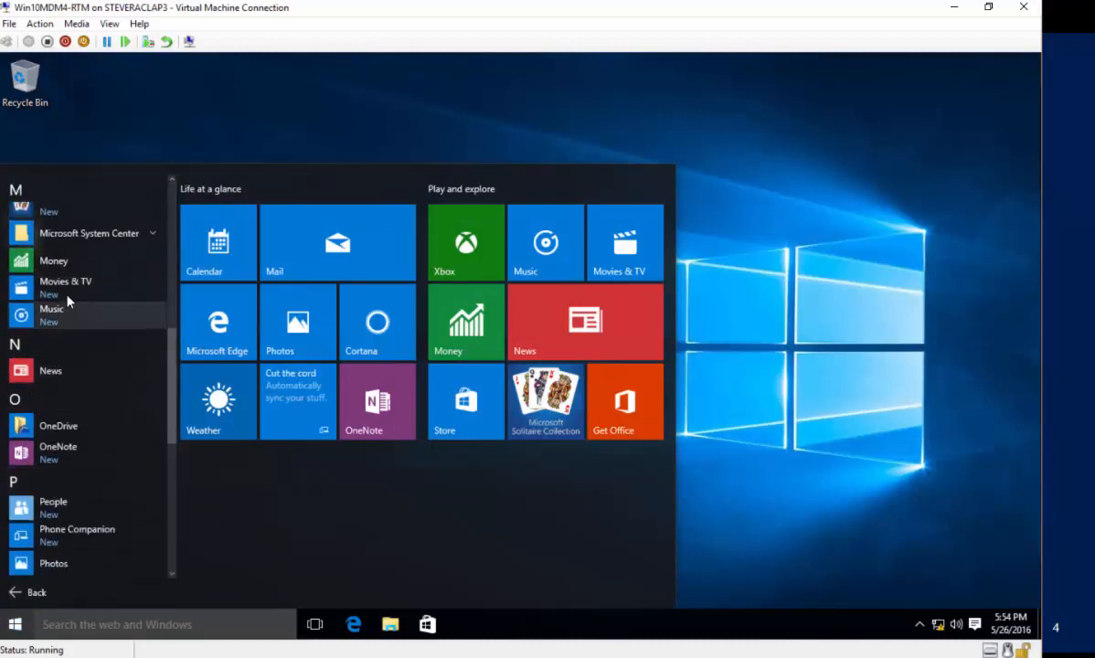
left_click(73, 236)
left_click(73, 259)
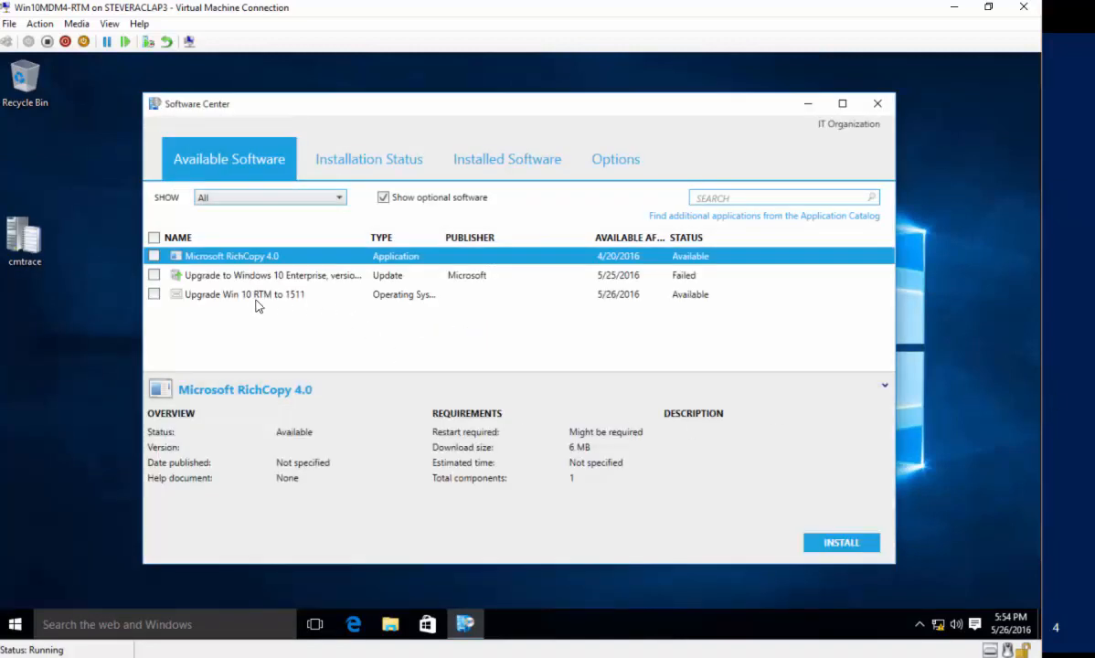
- Install the available Upgrade Win 10 RTM to 1511 operating system in Software Center, and confirm the installation
left_click(297, 295)
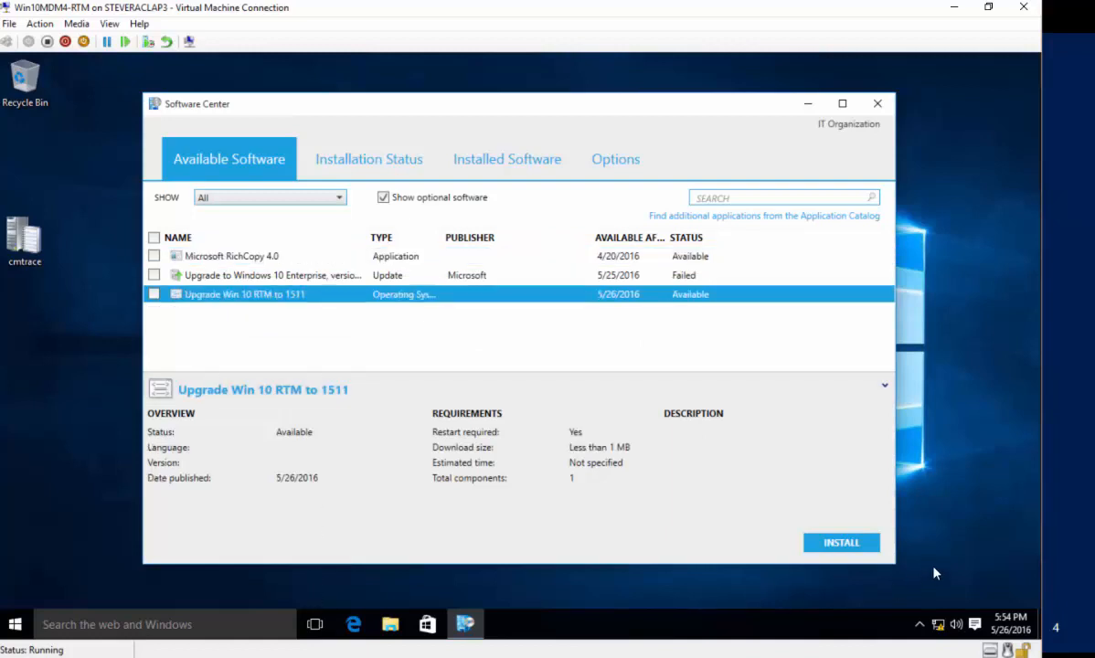
left_click(839, 549)
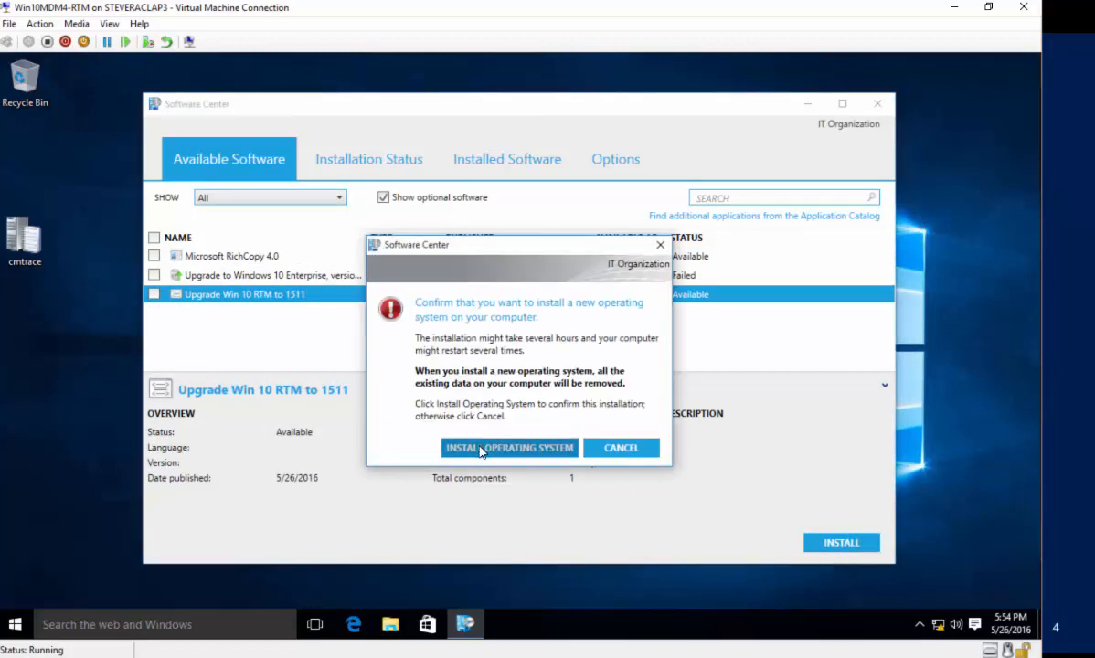
left_click(480, 450)
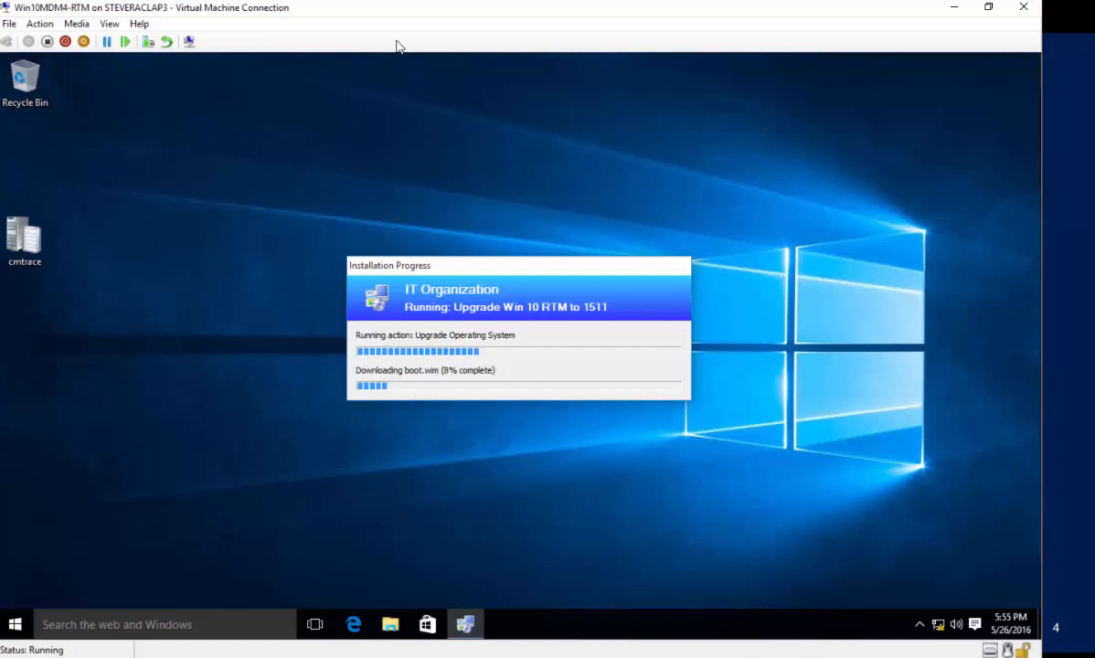
- Return to the Configuration Manager console on CMCBPRISQL, and collapse the Operating Systems node of the Software Library
left_click_drag(391, 17, 1094, 243)
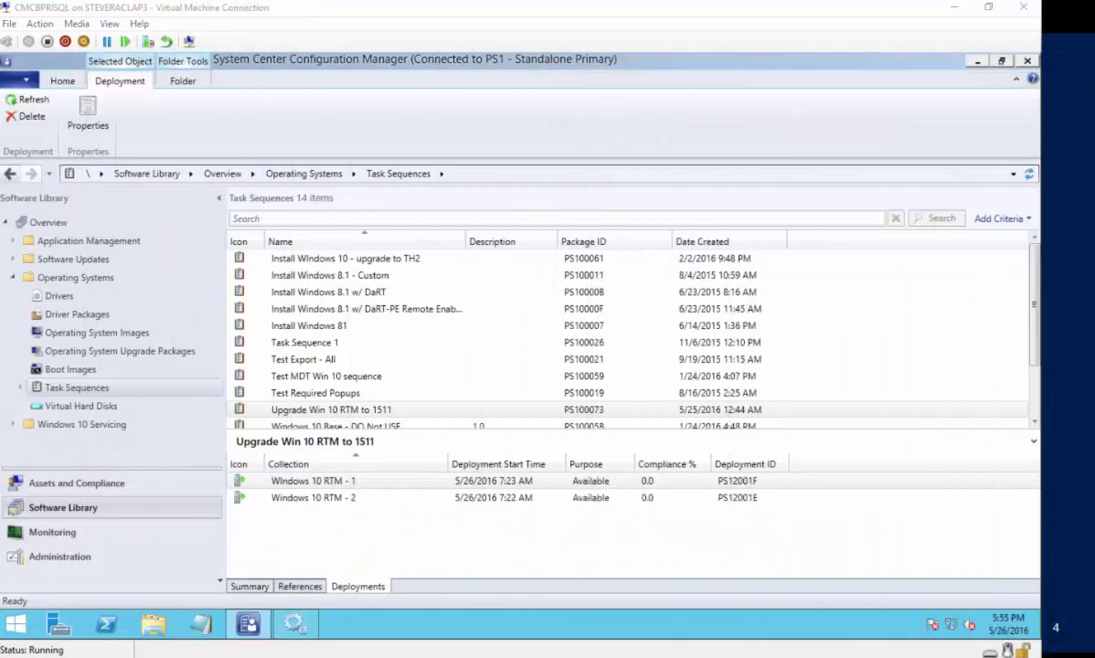
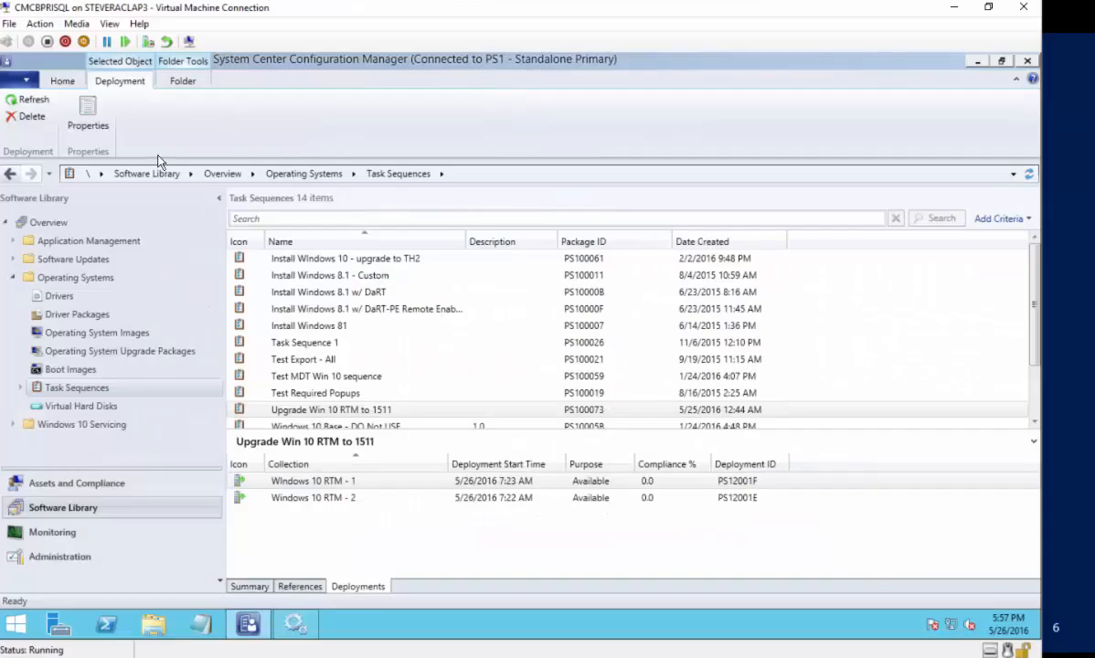
left_click(13, 277)
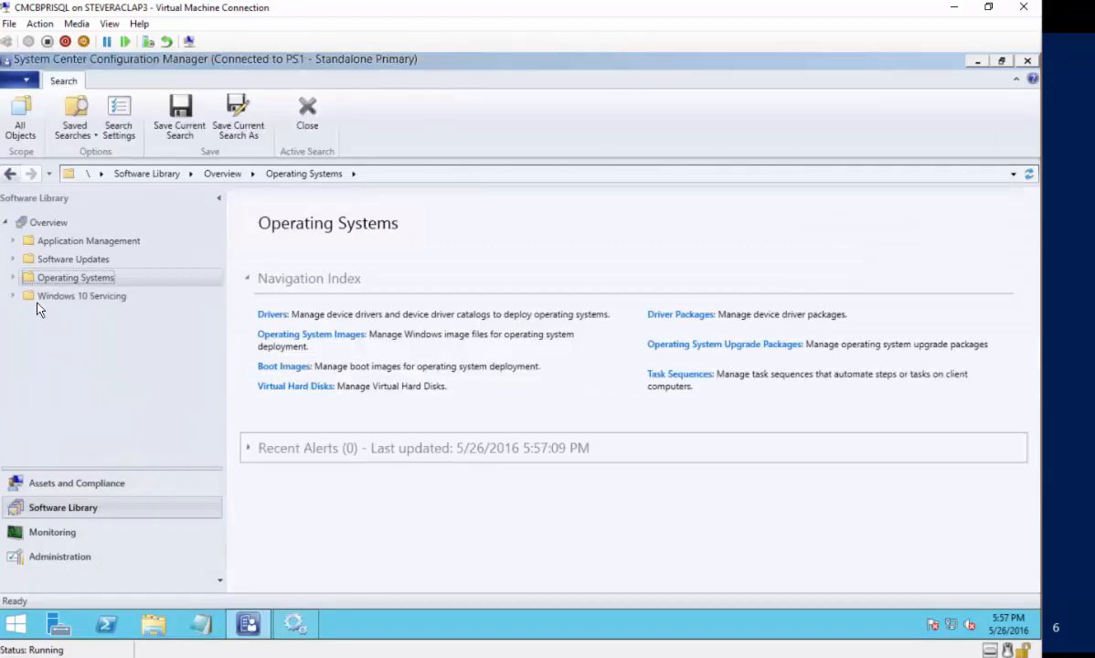
- Open the Windows 10 Servicing dashboard, and bring up the Win10MDM4-RTM virtual machine maximized to check the upgrade's progress
left_click(55, 297)
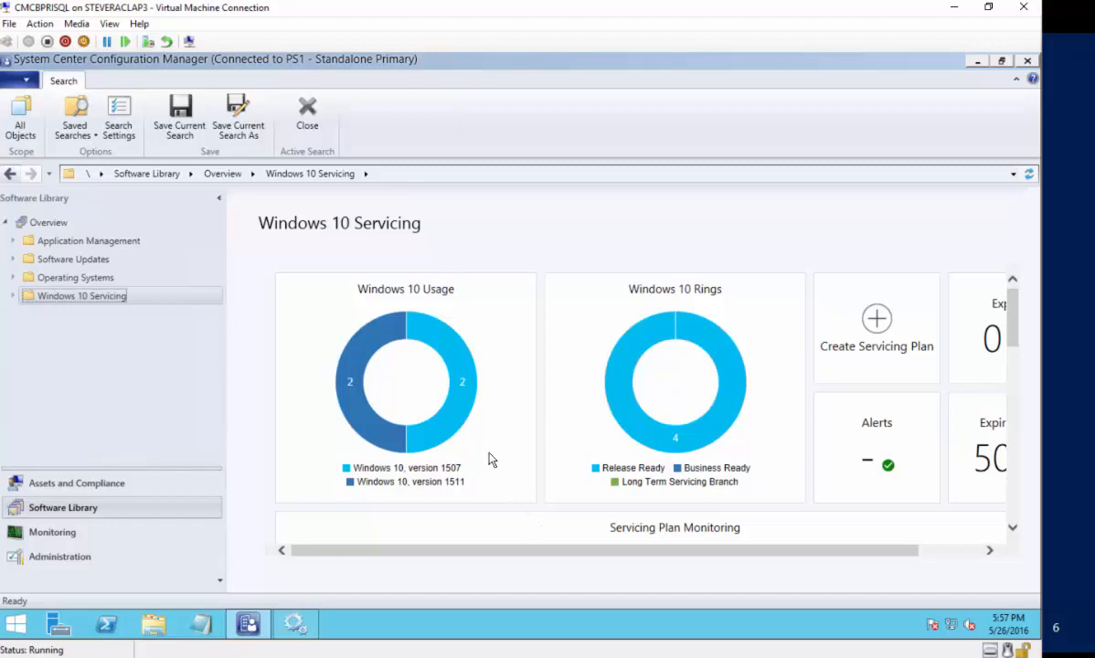
mouse_move(463, 413)
left_click_drag(1093, 201, 649, 71)
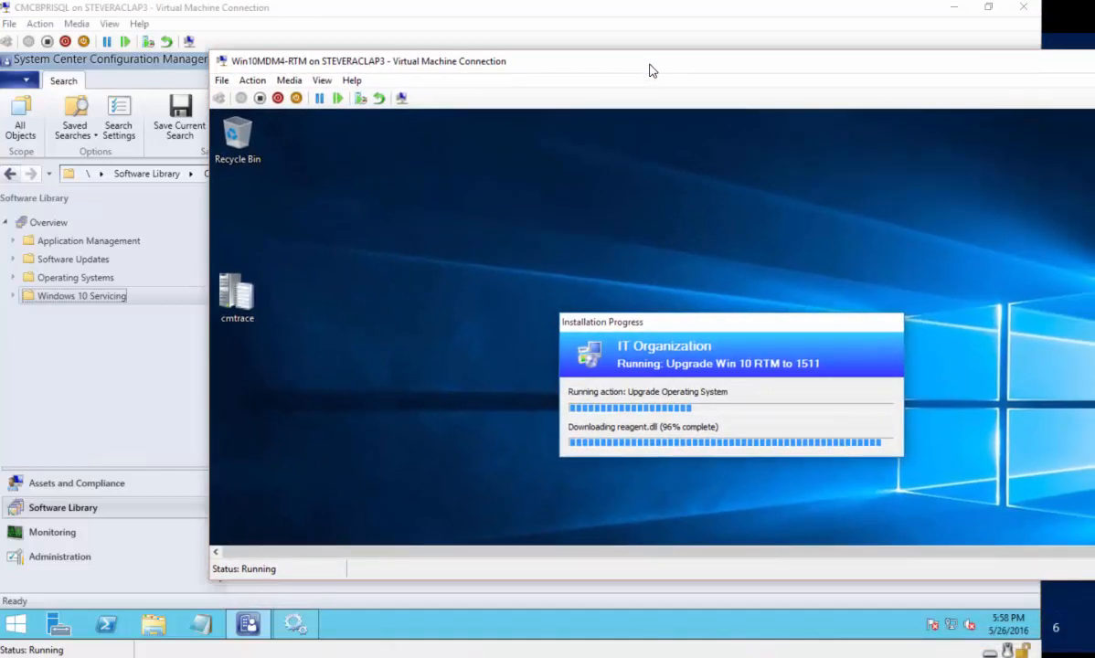
double_click(650, 71)
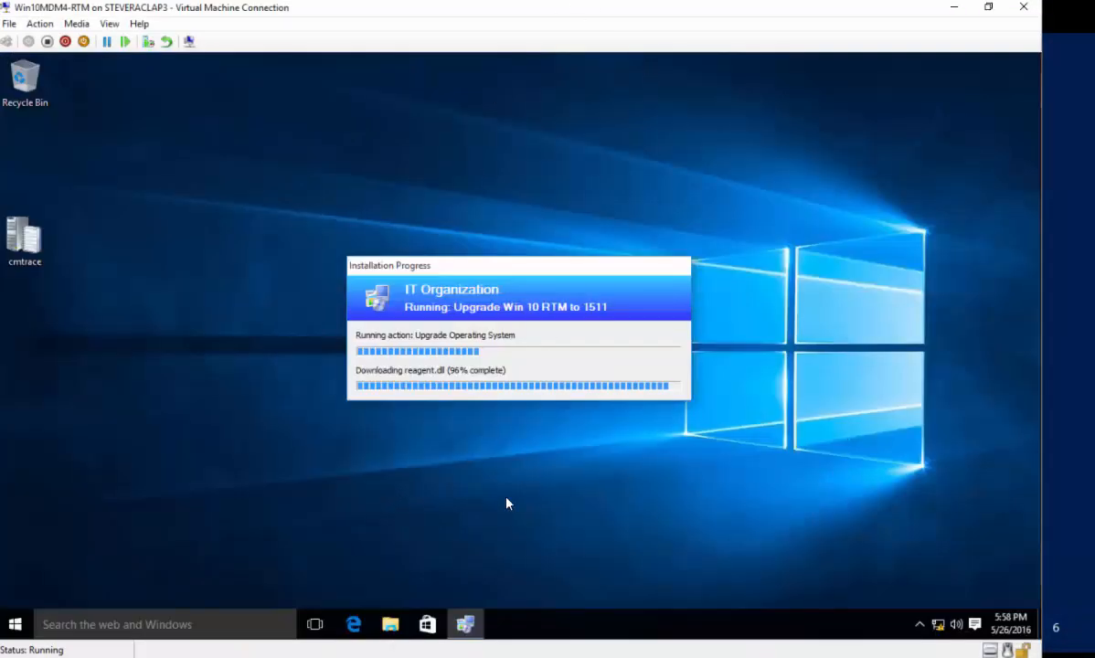
- On the Win10MDM3-RTM virtual machine, review the advanced options of Windows Update in Settings, including Defer upgrades, and close Settings
left_click(74, 624)
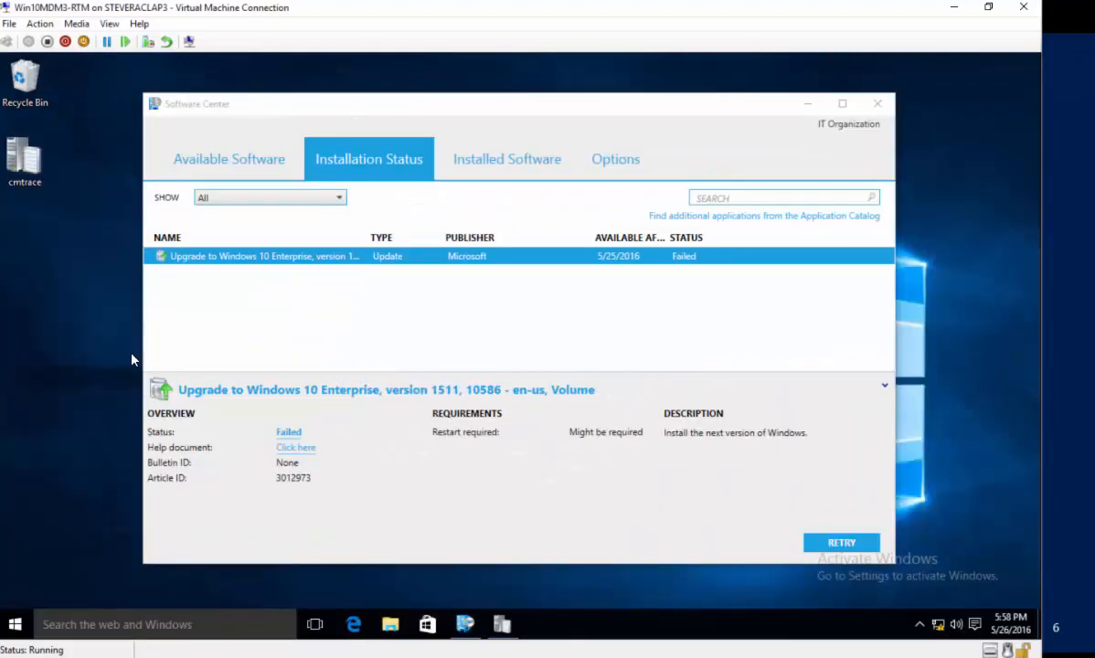
left_click(111, 627)
type("sett")
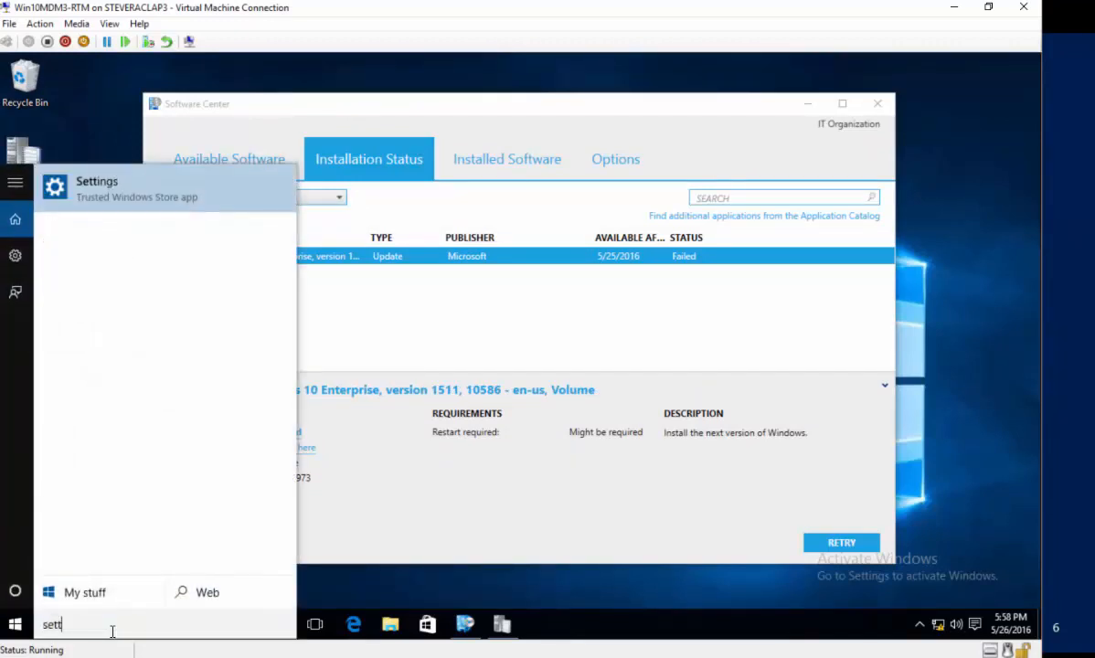
type("ings")
key("Return")
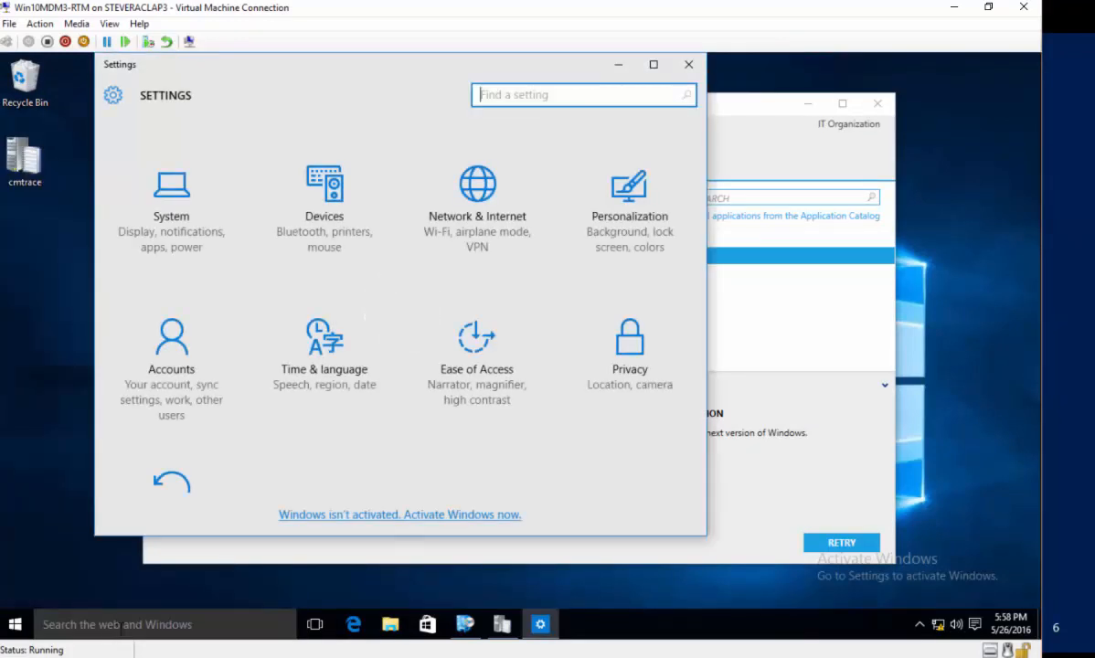
scroll(194, 316, "down", 3)
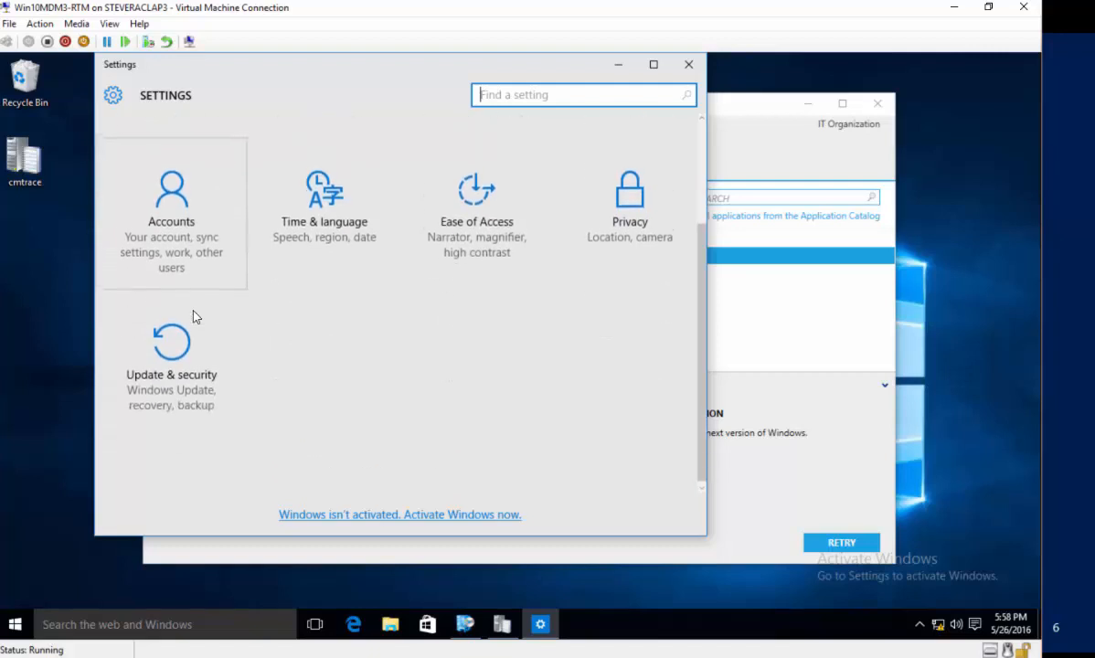
left_click(178, 352)
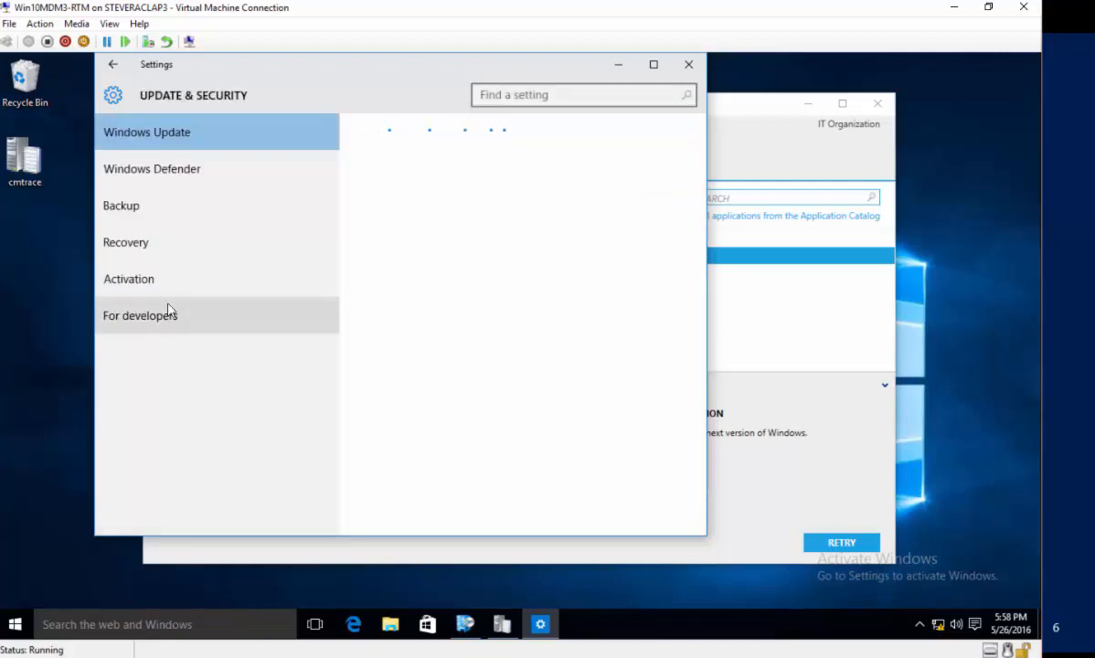
left_click(393, 356)
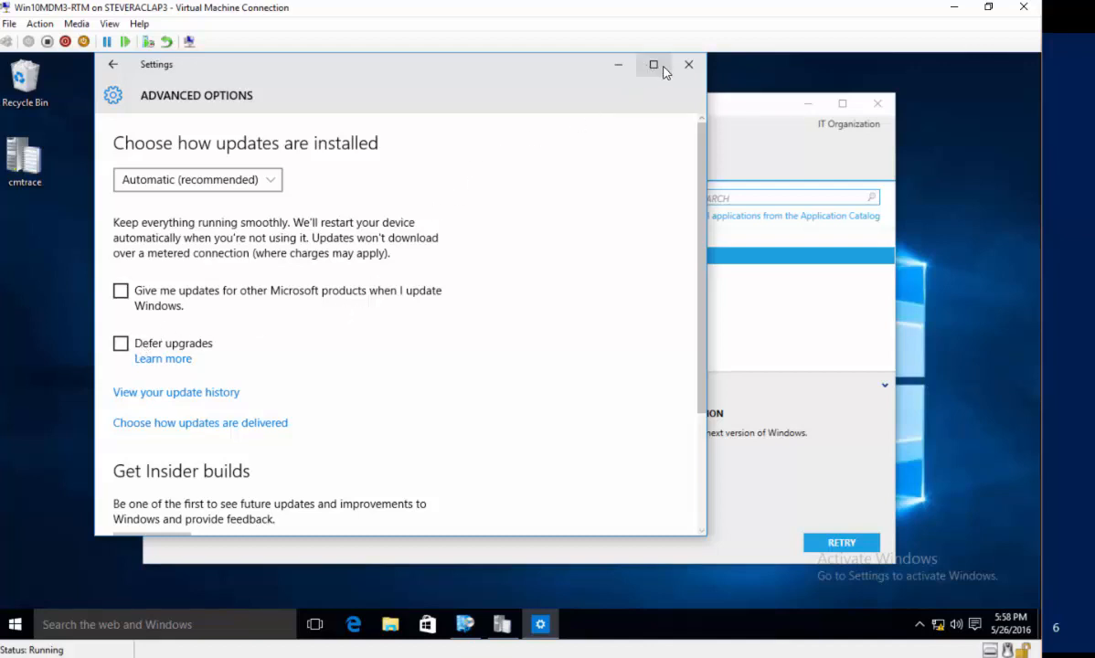
left_click(699, 66)
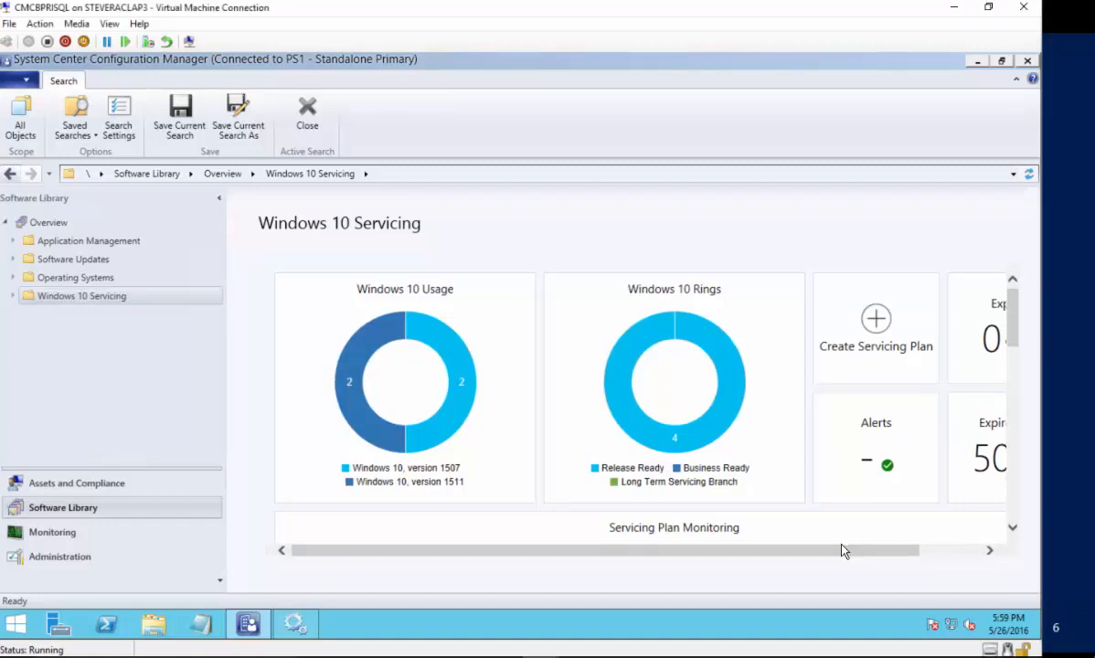
- On CMCBPRISQL, examine the Windows 10 Servicing dashboard's usage, rings, expiry tiles, servicing plan monitoring and version lifecycle timeline
left_click_drag(842, 549, 903, 543)
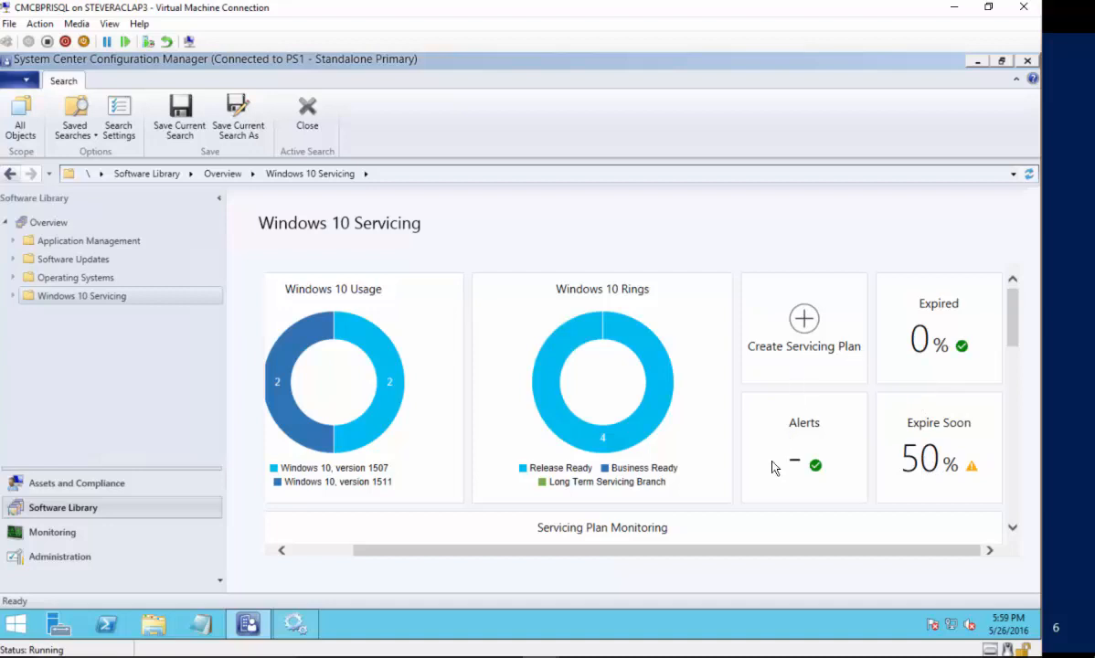
left_click_drag(713, 552, 642, 551)
scroll(661, 487, "down", 3)
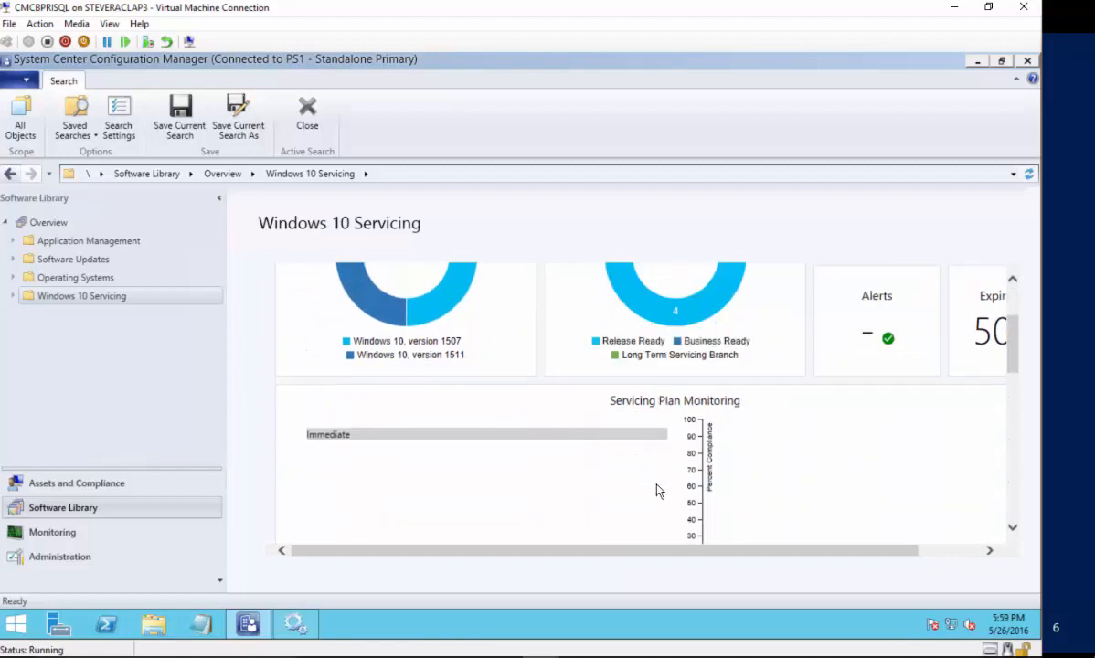
scroll(654, 494, "down", 2)
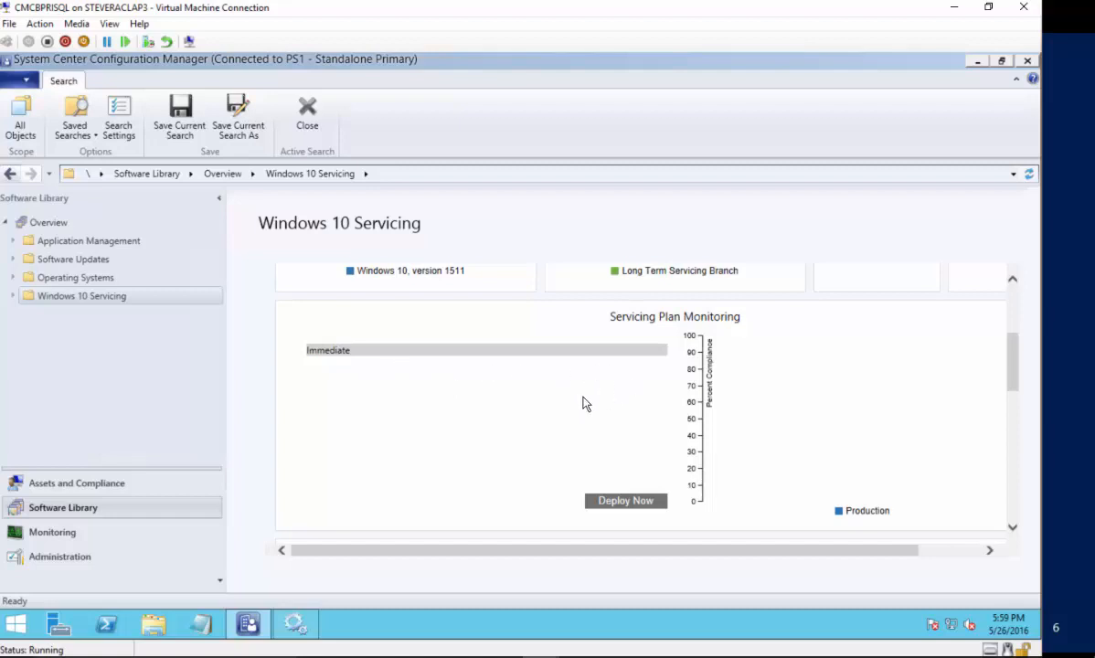
scroll(585, 403, "down", 1)
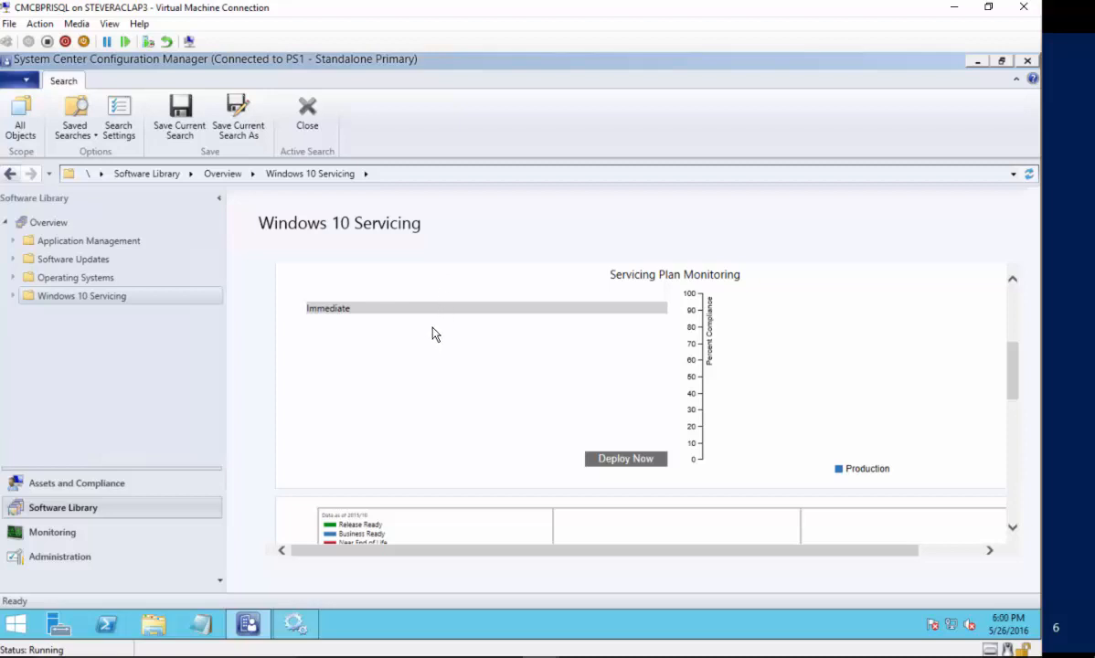
scroll(435, 334, "down", 2)
scroll(435, 334, "down", 2)
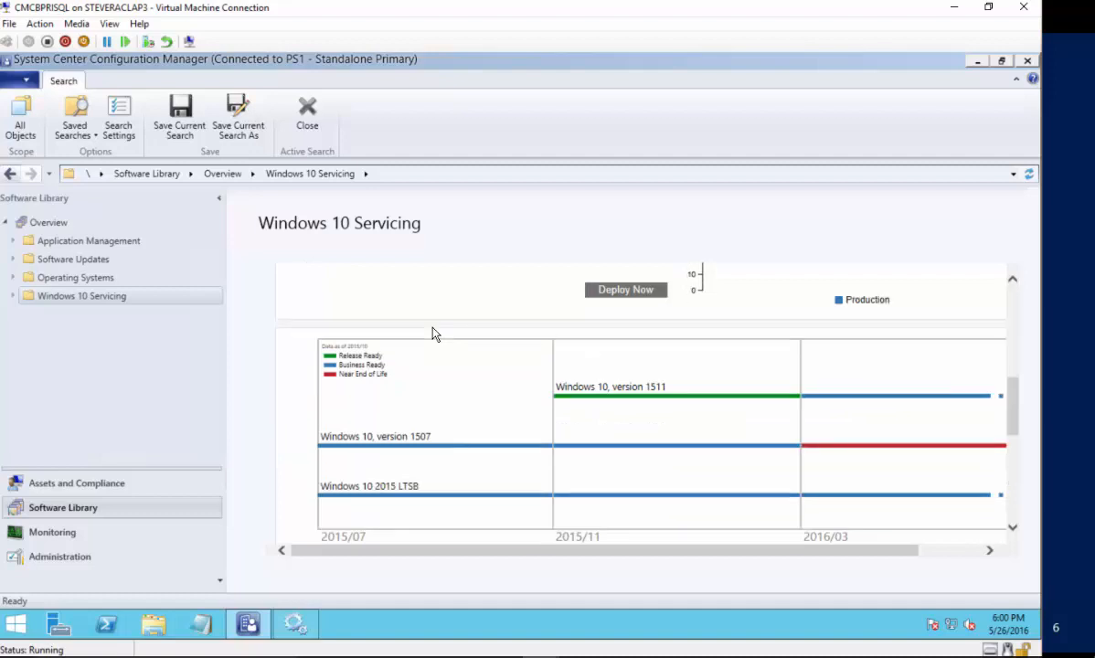
scroll(435, 335, "down", 1)
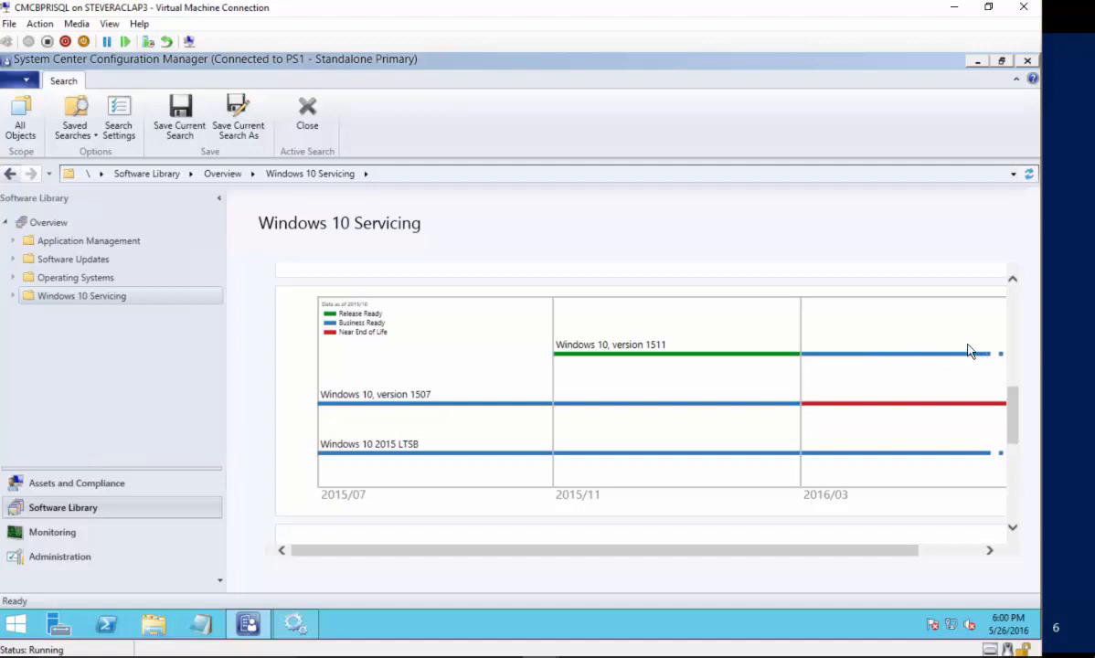
scroll(641, 452, "down", 2)
scroll(642, 457, "down", 2)
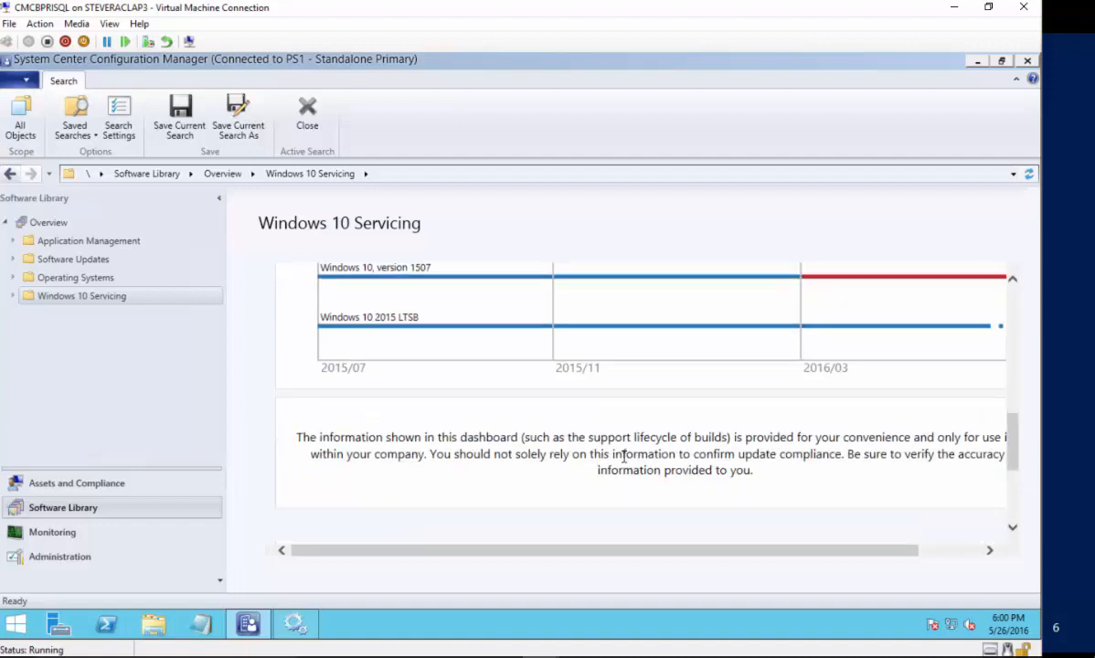
scroll(618, 457, "up", 4)
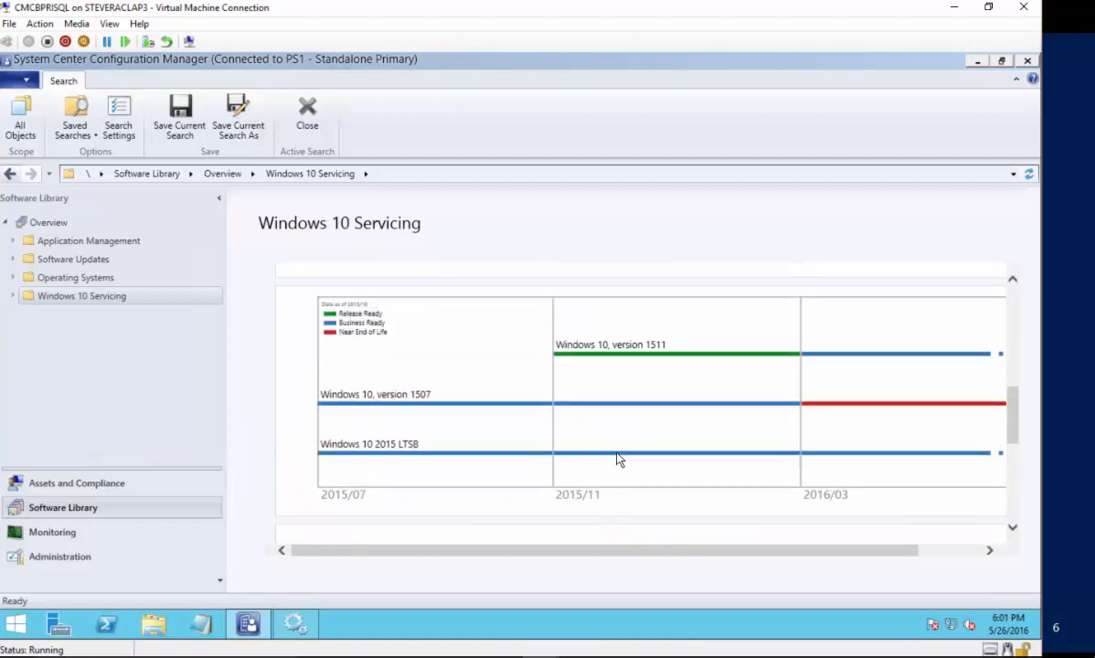
scroll(618, 459, "up", 8)
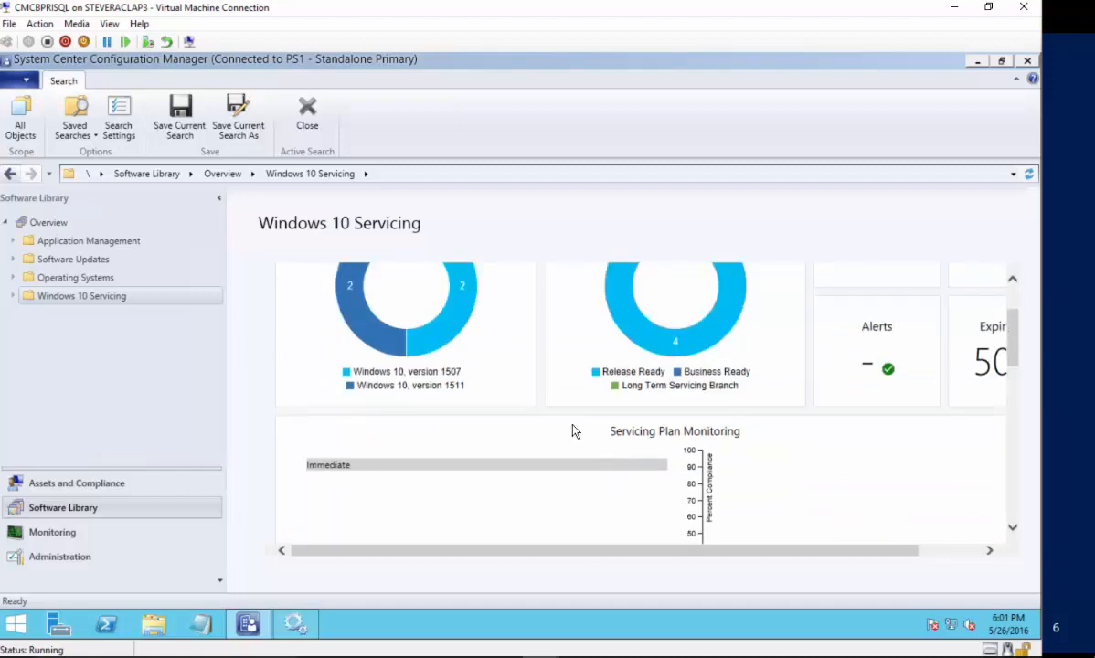
- Open All Windows 10 Updates under Windows 10 Servicing, and look through the list of available upgrades
left_click(14, 296)
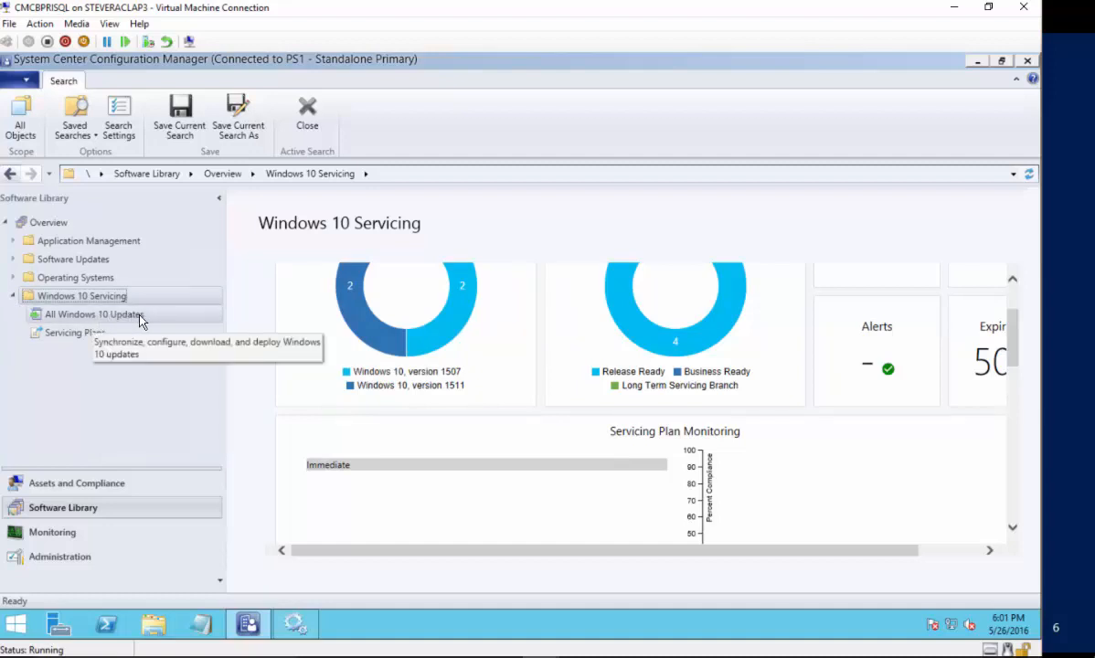
left_click(139, 316)
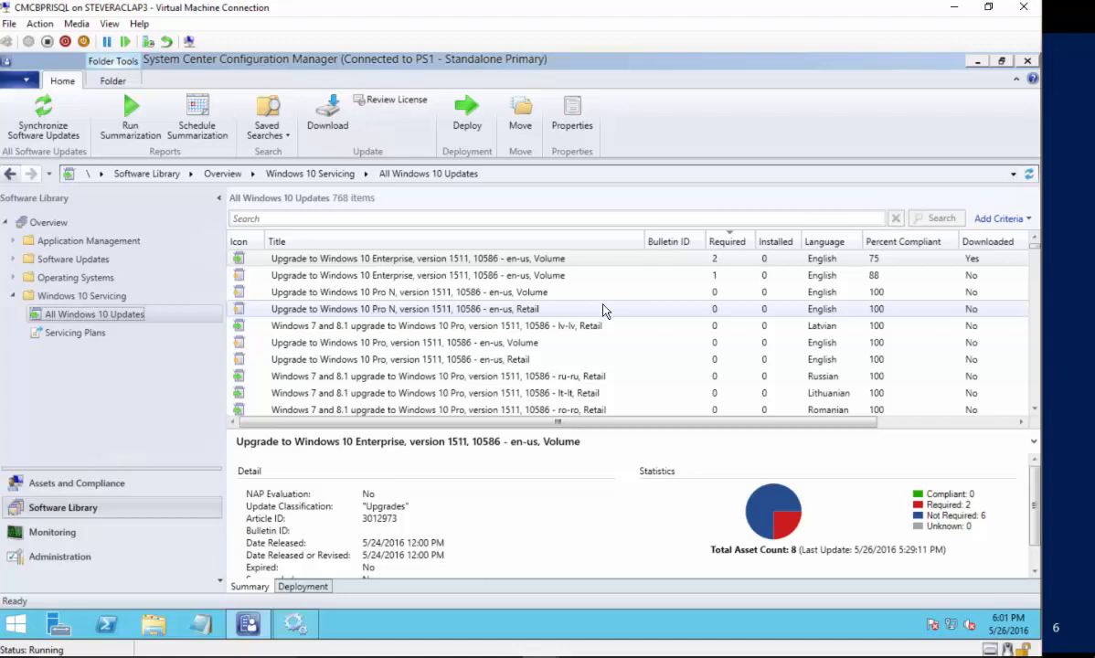
left_click(539, 259)
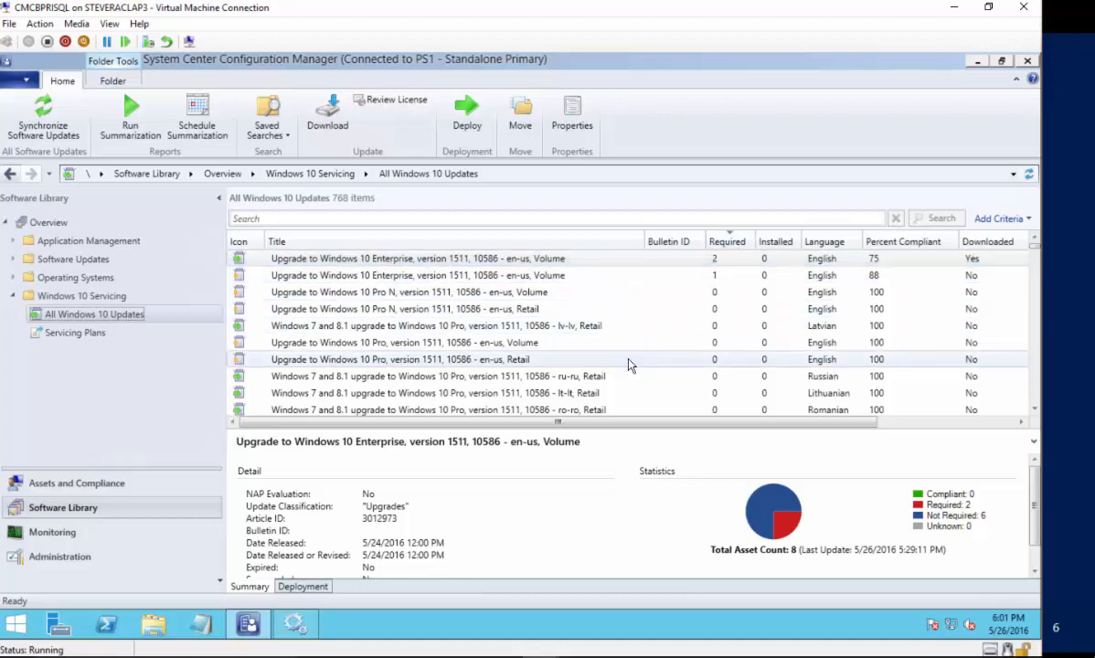
scroll(629, 364, "down", 6)
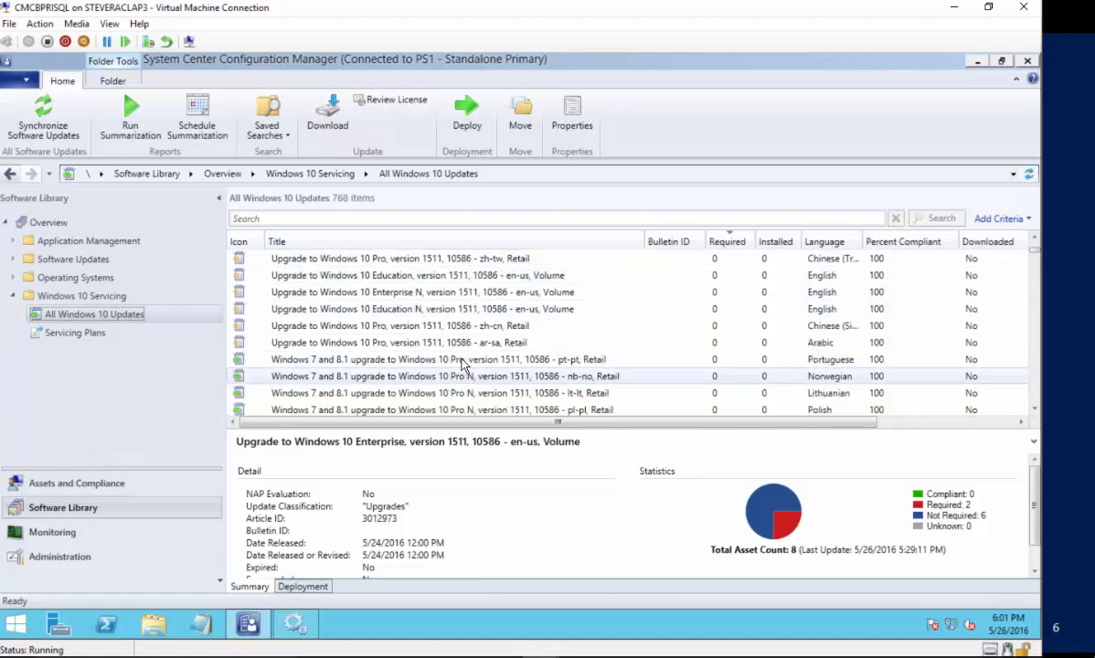
scroll(462, 364, "down", 10)
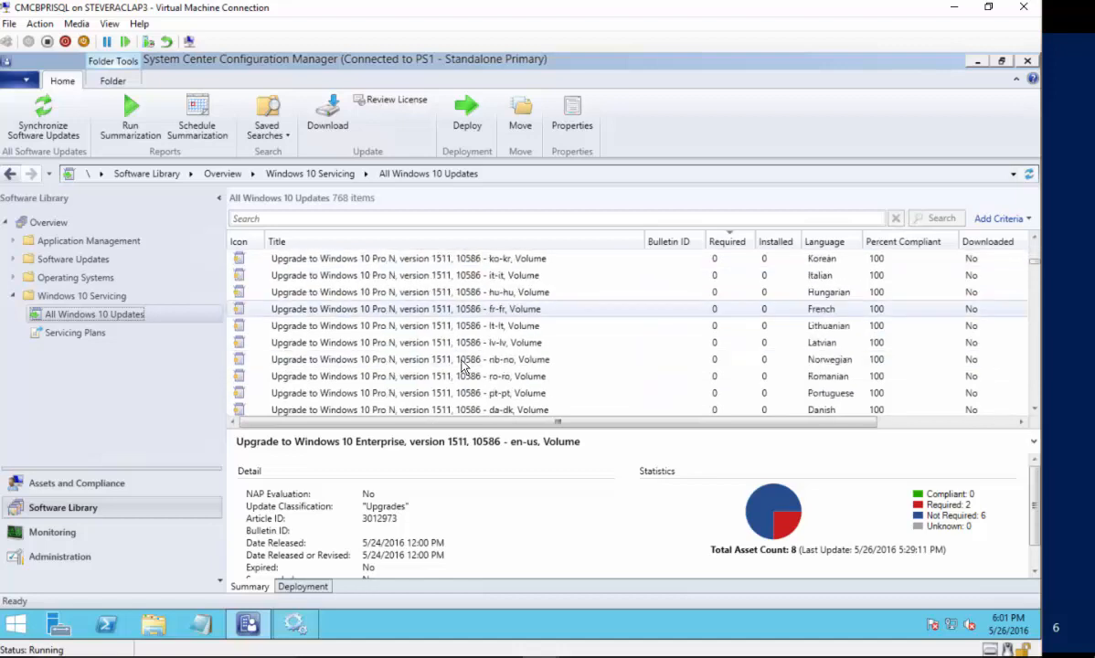
scroll(462, 364, "down", 10)
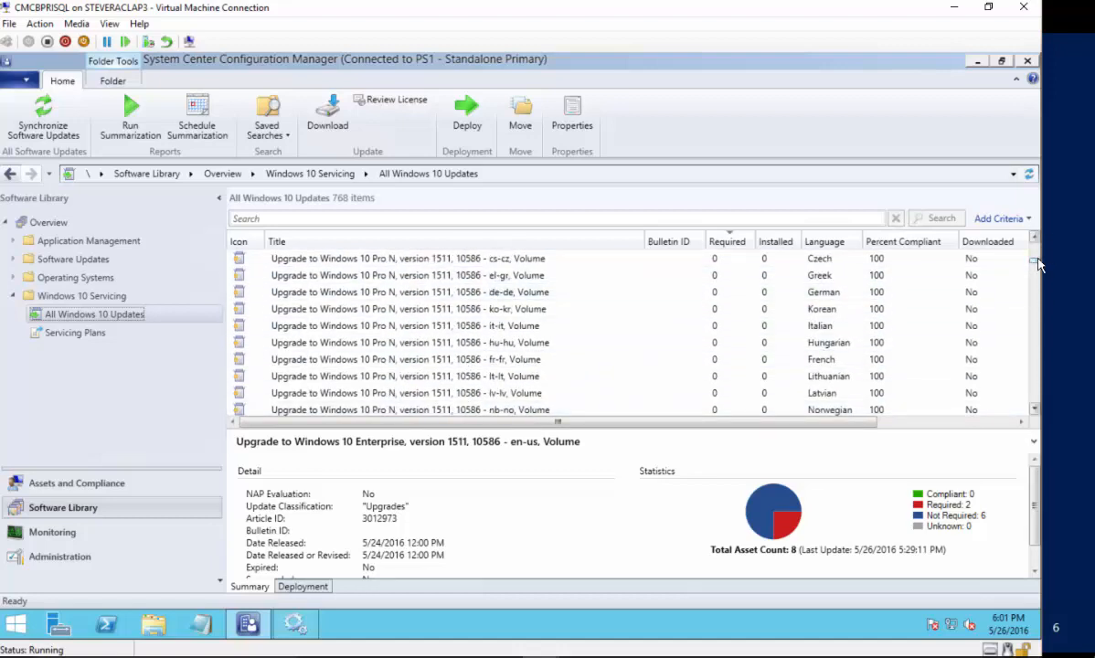
left_click_drag(1037, 264, 1036, 239)
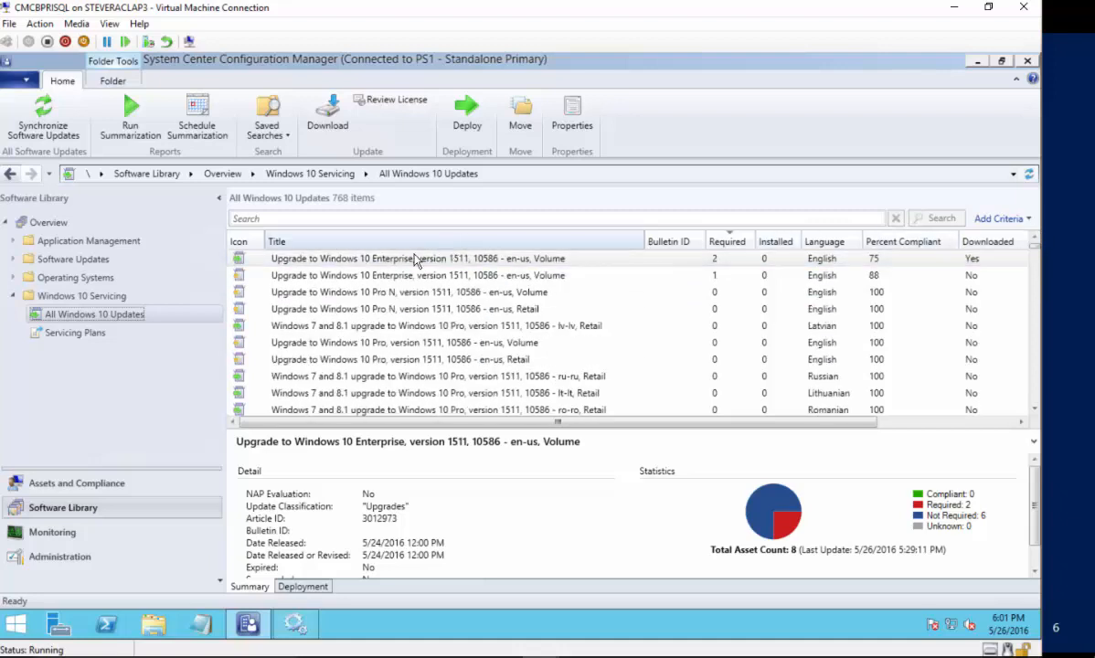
- Check the available actions and the deployments of the downloaded Upgrade to Windows 10 Enterprise, version 1511, 10586 - en-us, Volume
left_click(395, 259)
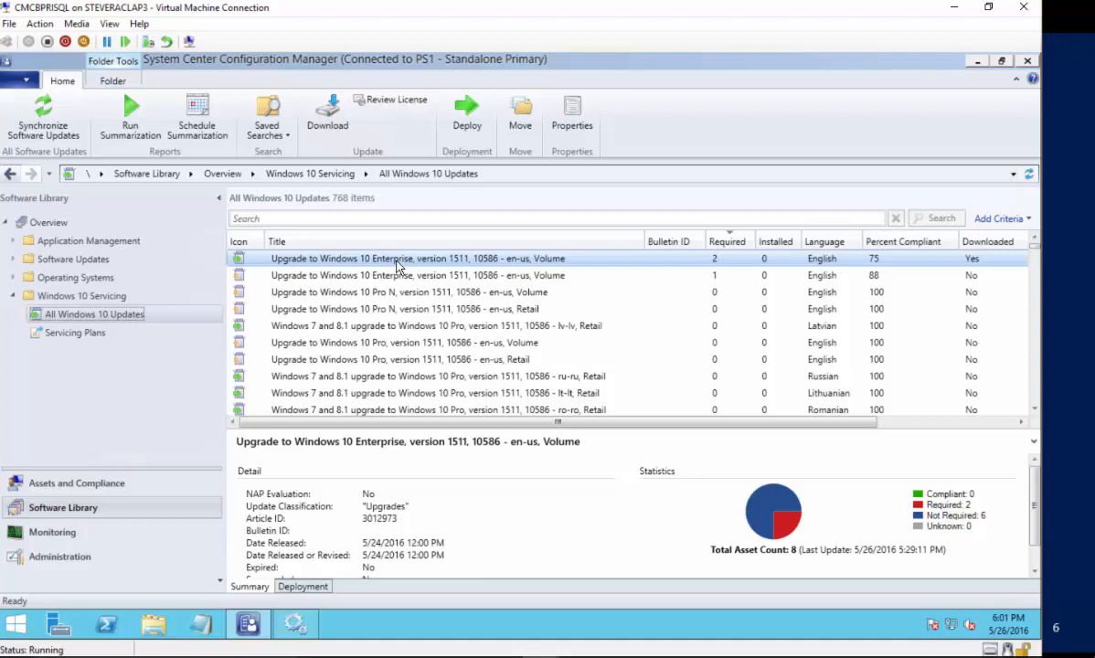
right_click(395, 264)
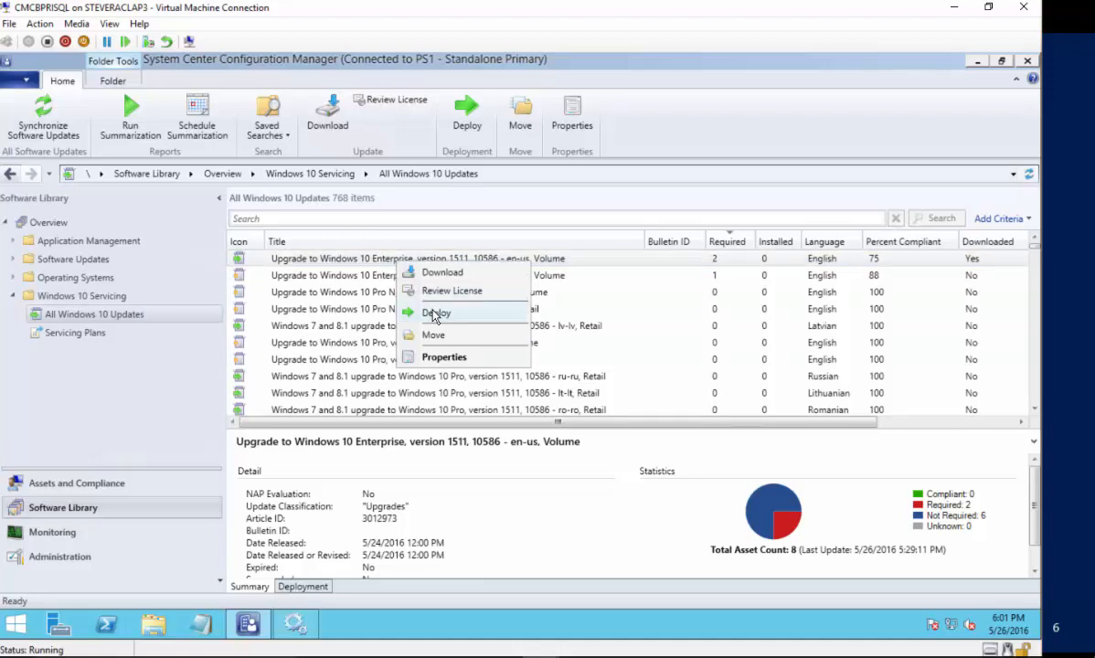
left_click(303, 586)
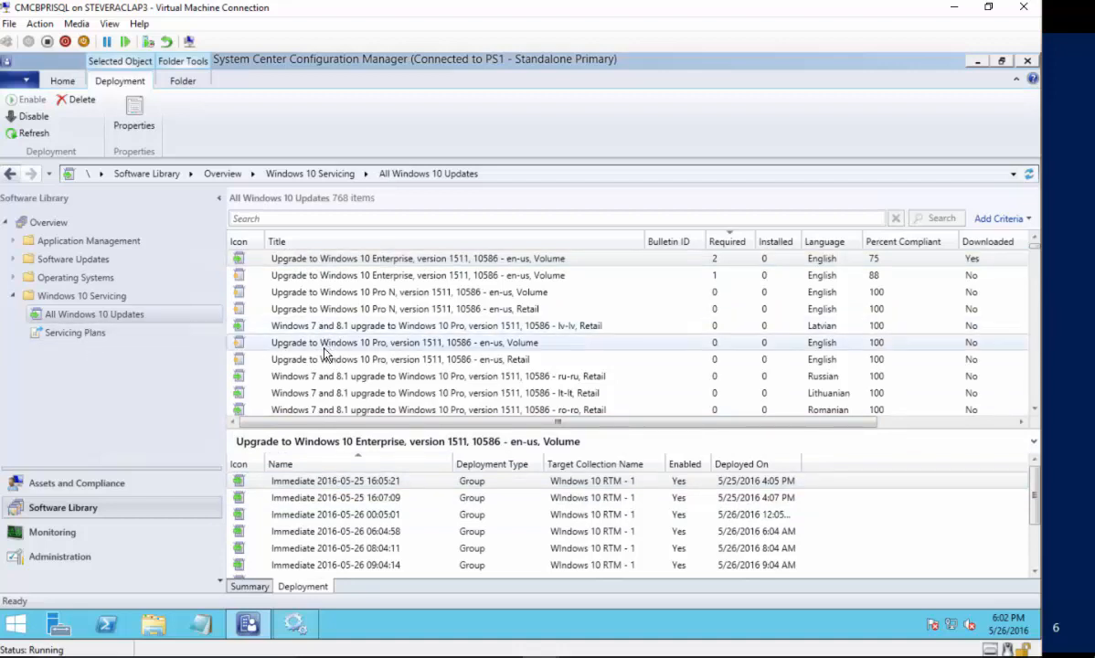
left_click(374, 259)
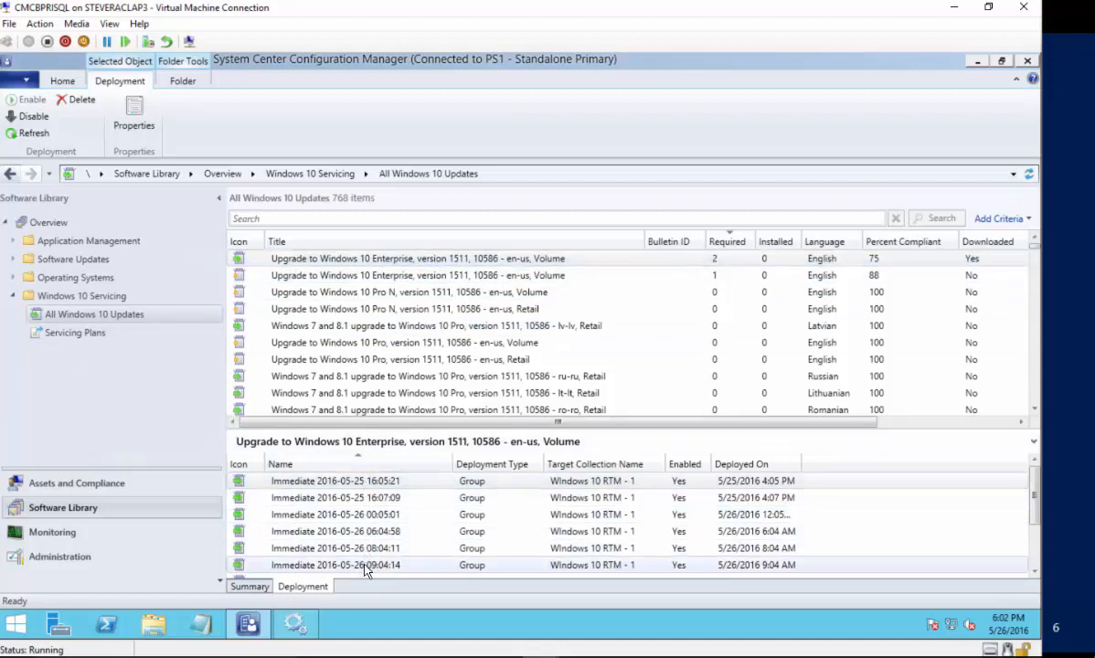
- Open Software Update Groups under Software Updates, and check the deployments of the first three Immediate groups
left_click(13, 259)
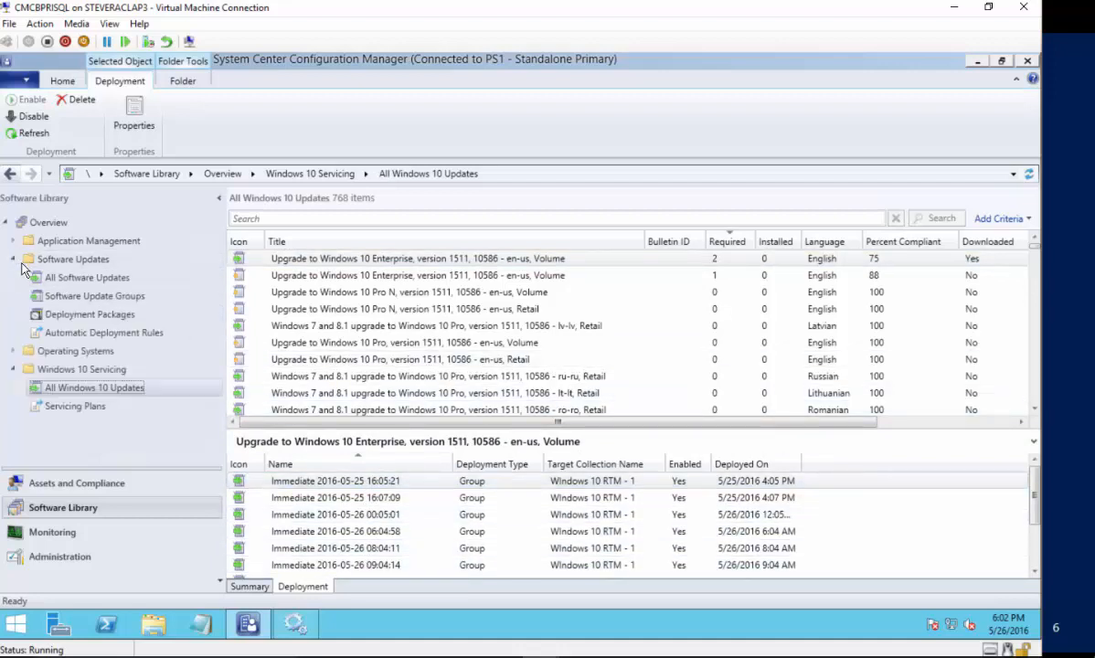
left_click(72, 300)
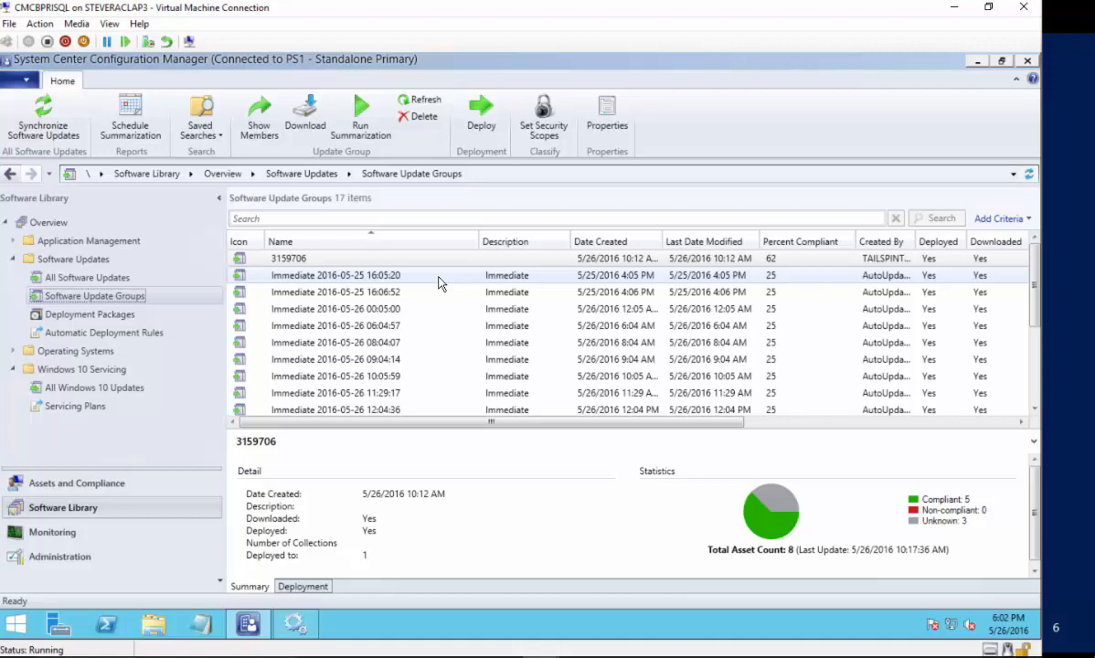
left_click(438, 283)
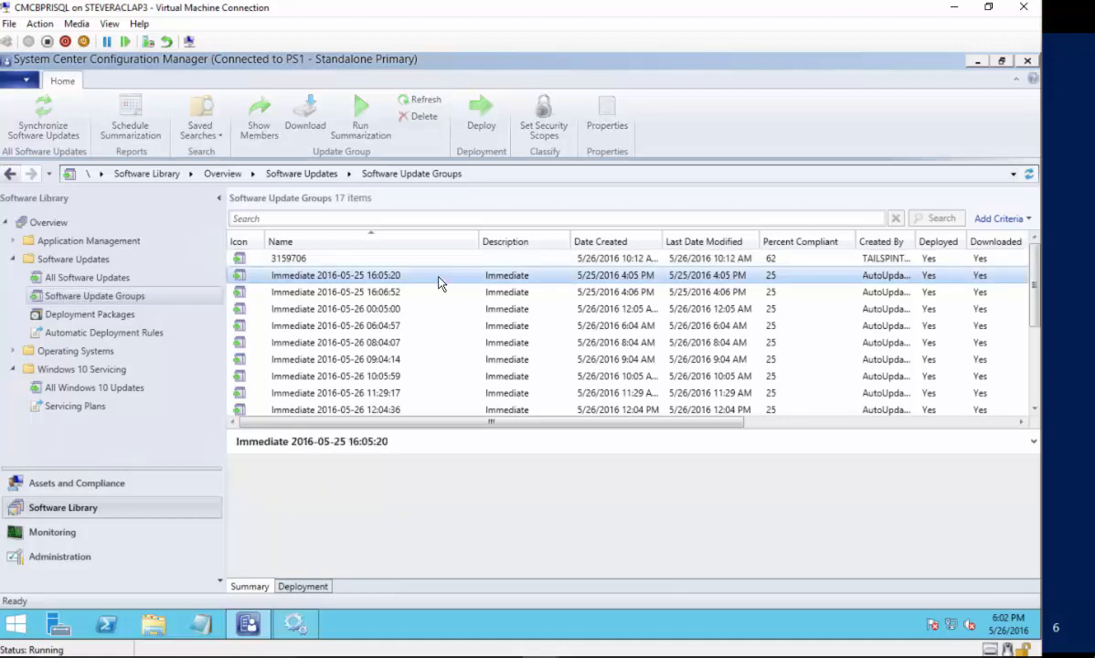
left_click(319, 585)
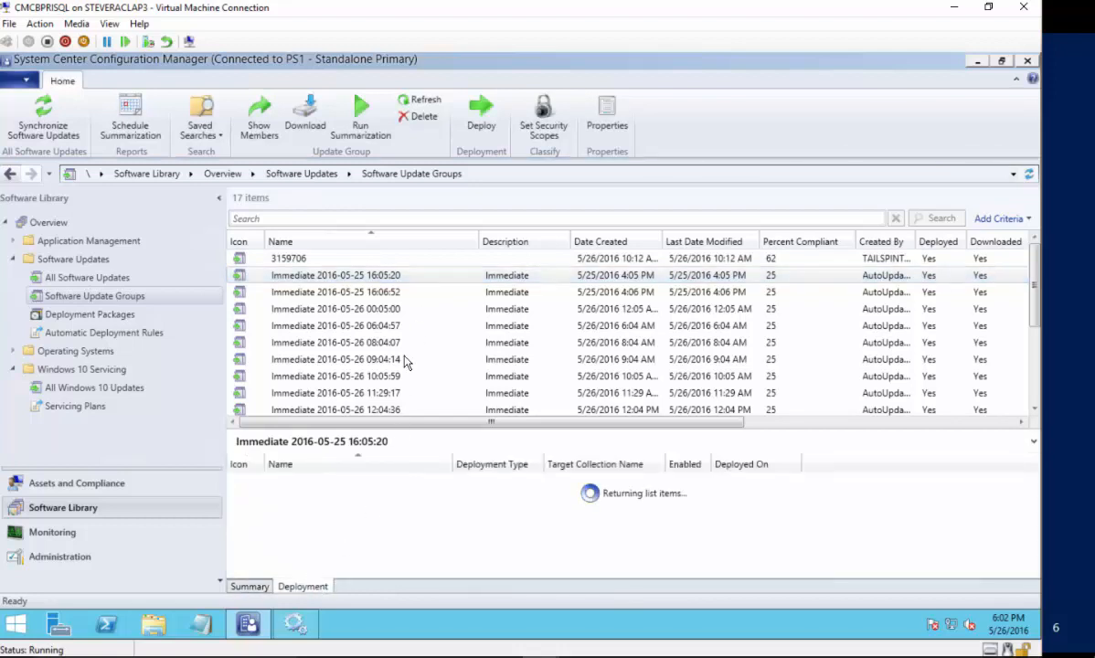
left_click(405, 293)
left_click(405, 308)
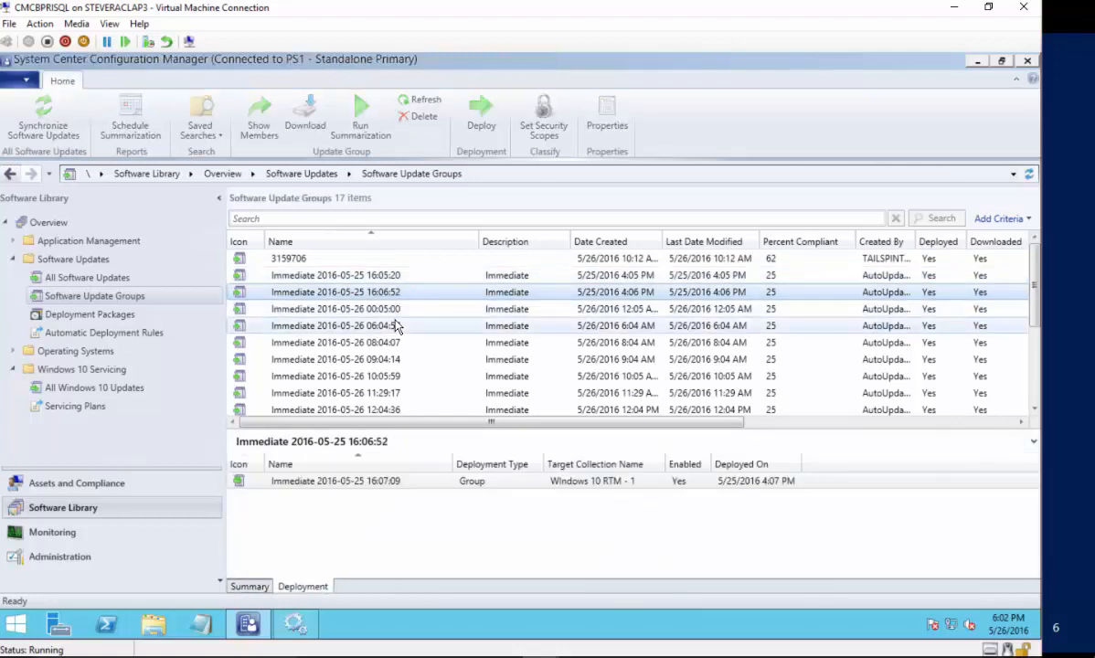
left_click(398, 325)
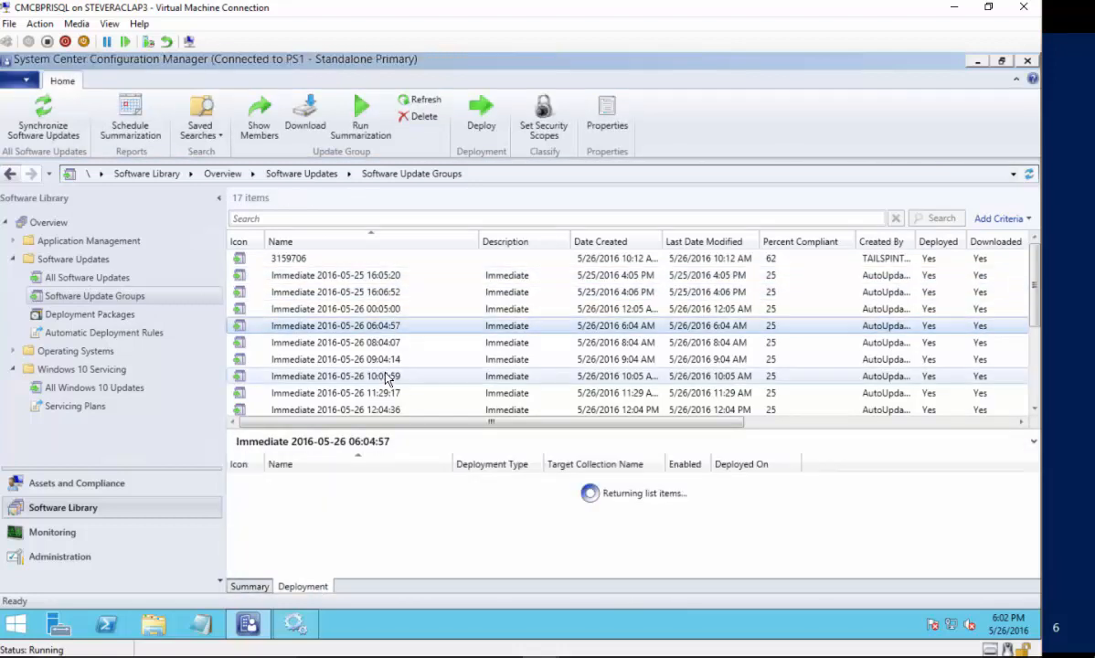
left_click(92, 409)
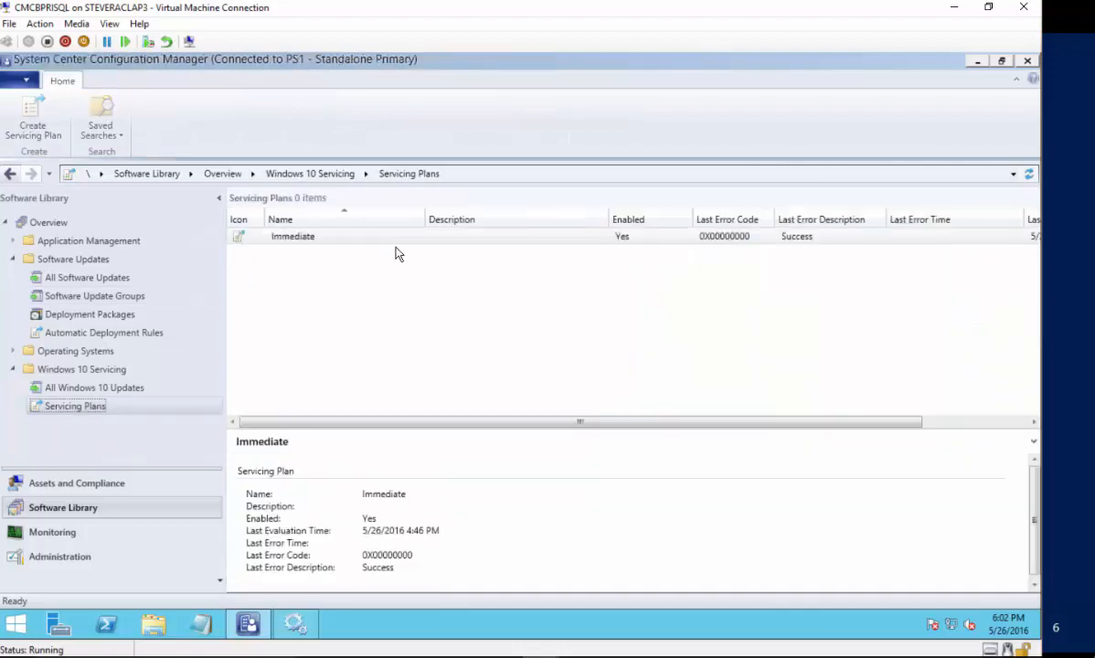
left_click(337, 239)
right_click(339, 240)
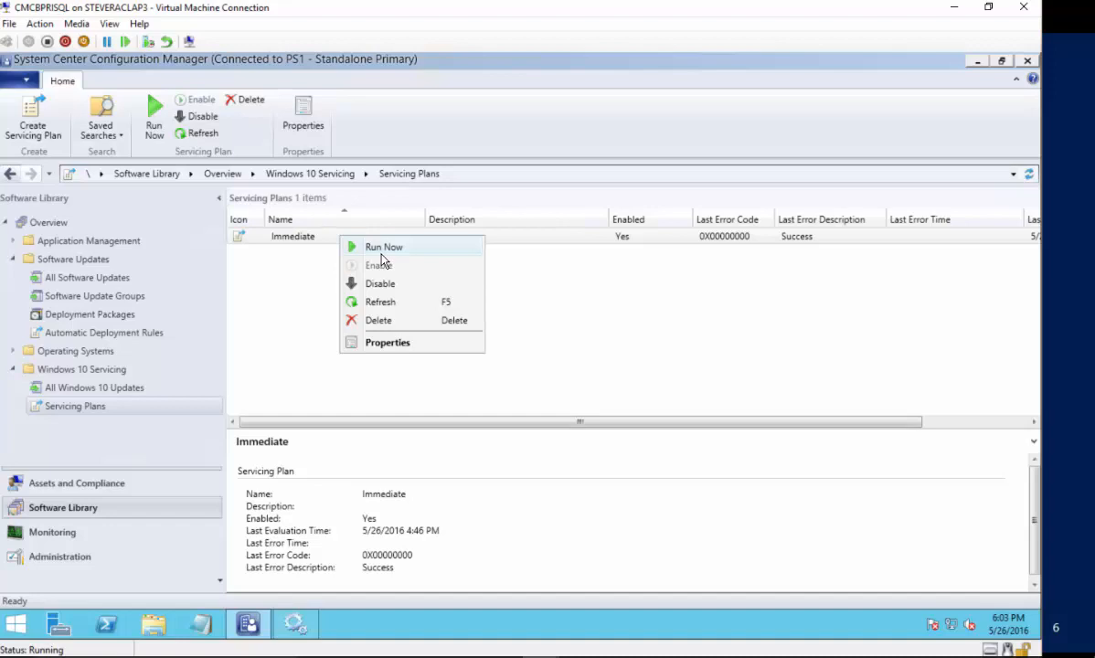
left_click(380, 346)
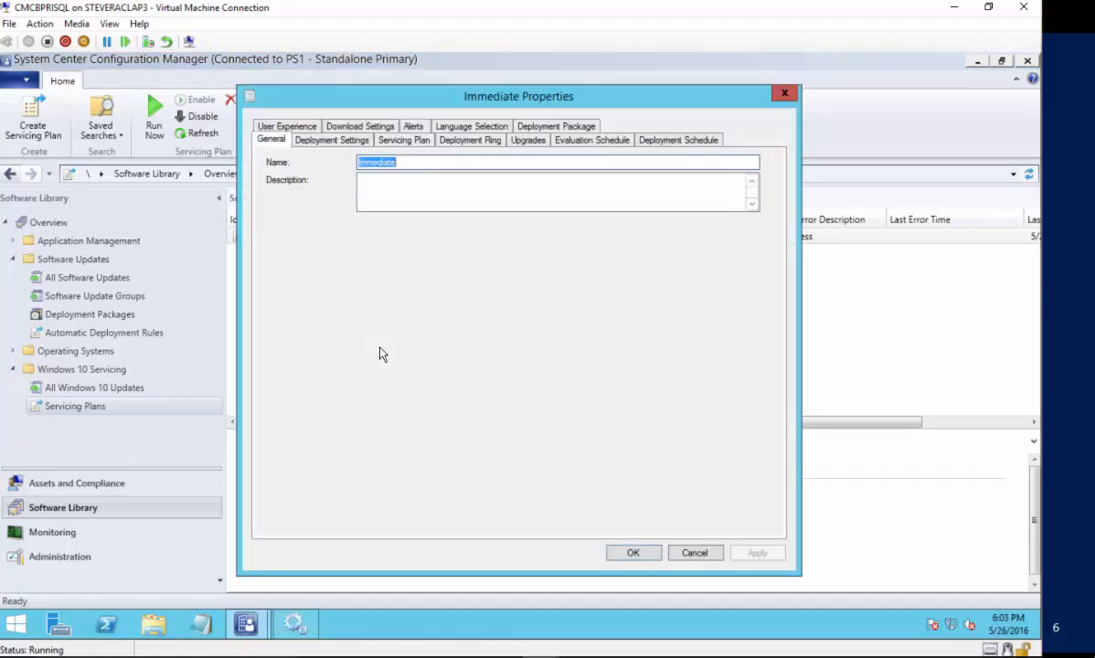
- Review the Immediate plan's deployment settings with the detail level choices, its target collection, and its deployment ring
left_click(320, 145)
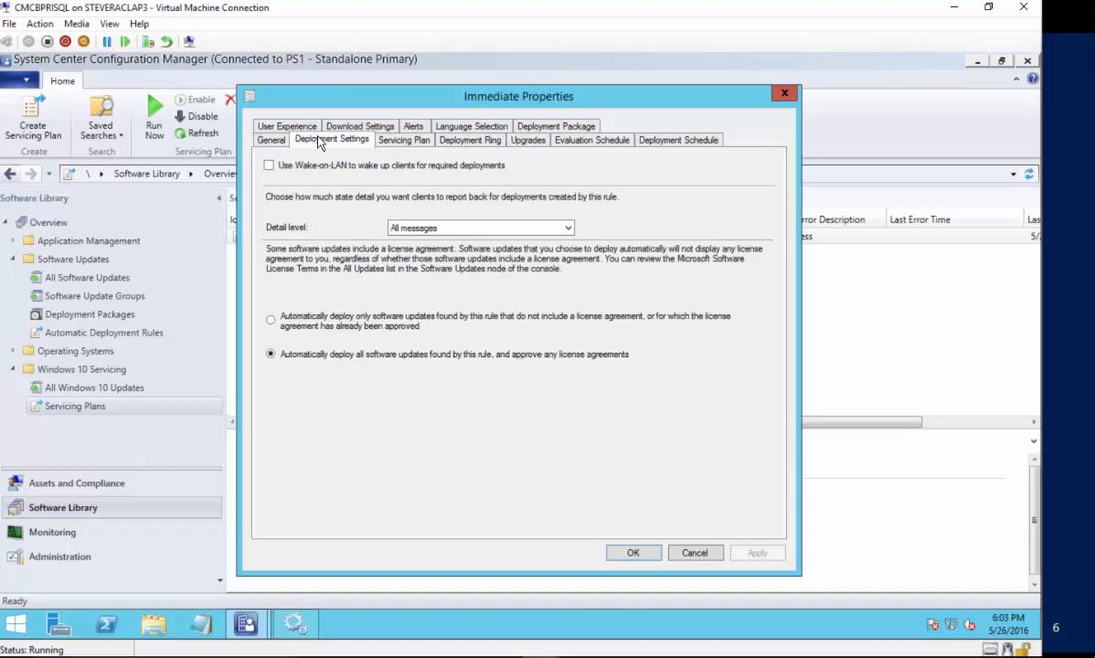
left_click(417, 230)
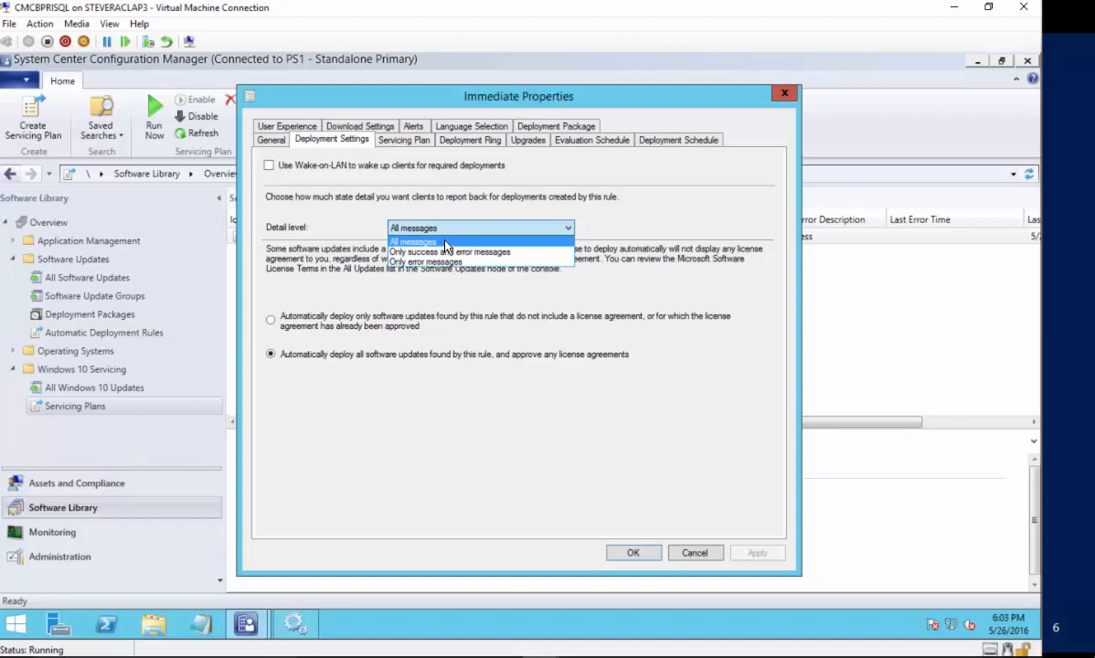
left_click(445, 243)
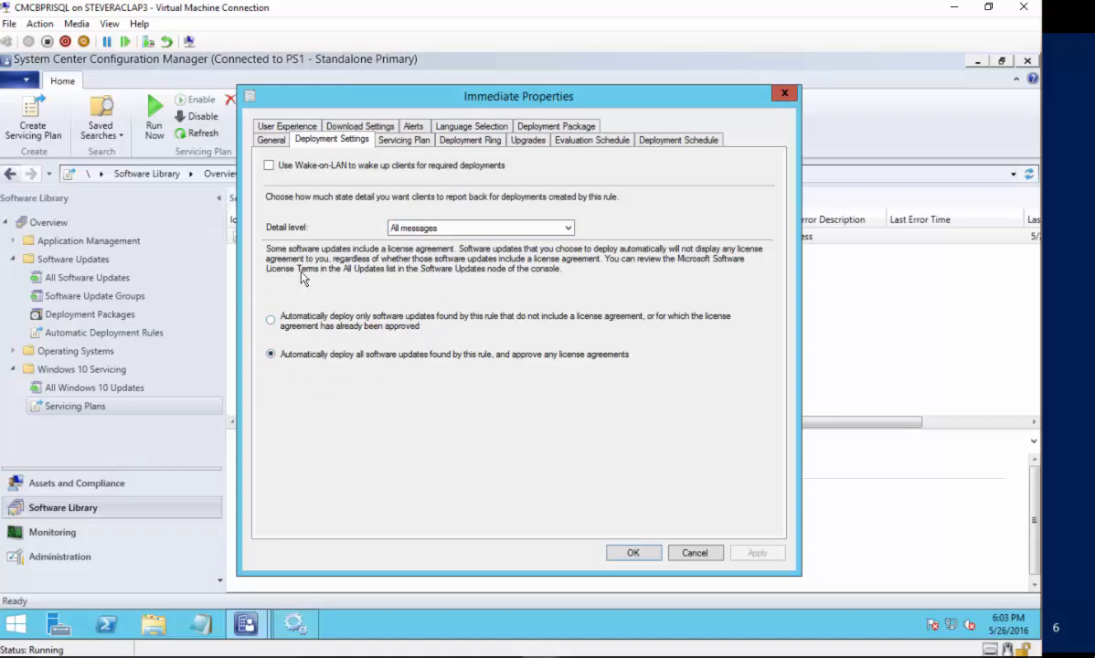
left_click(402, 139)
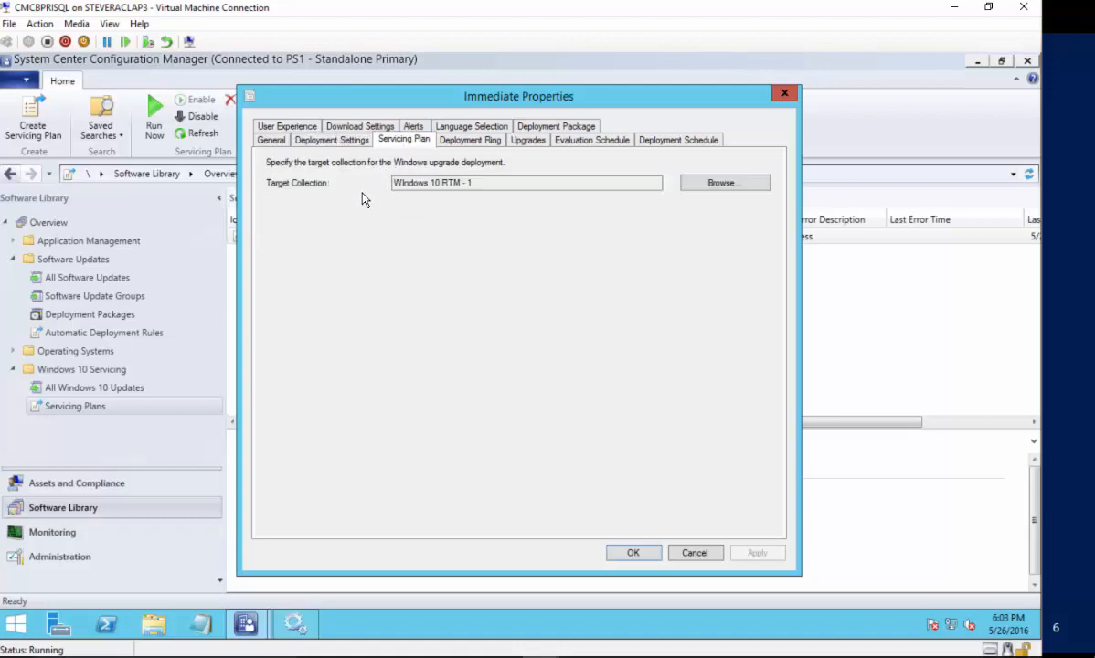
left_click(485, 146)
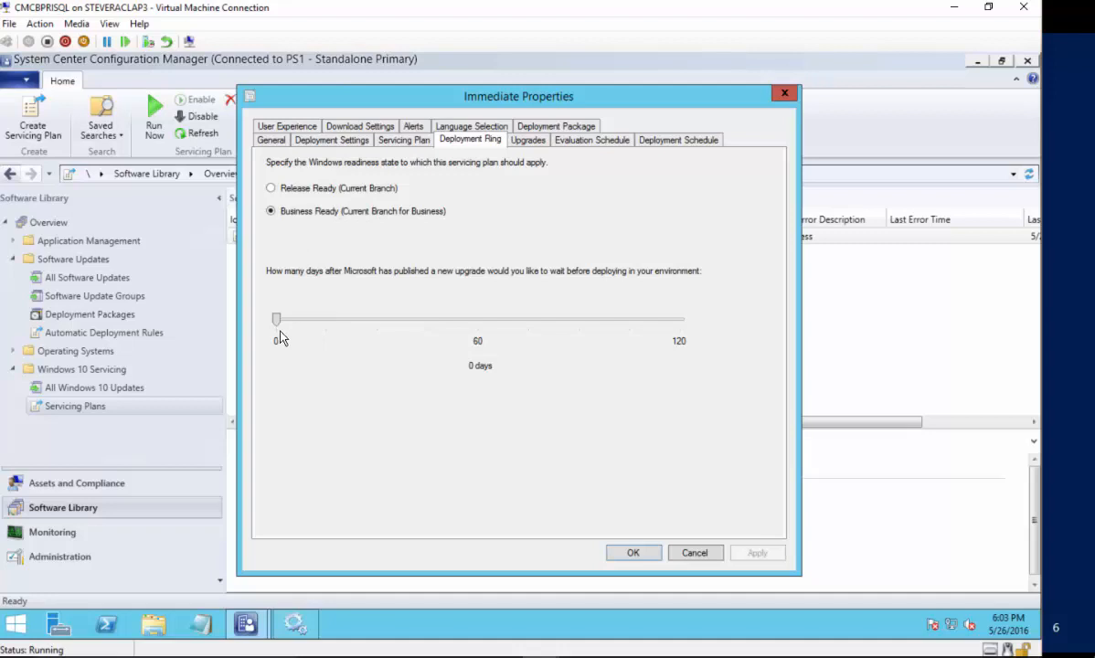
- Remove the Language and Required filters from the plan's upgrade criteria, and look through a preview of the matching updates
left_click(538, 145)
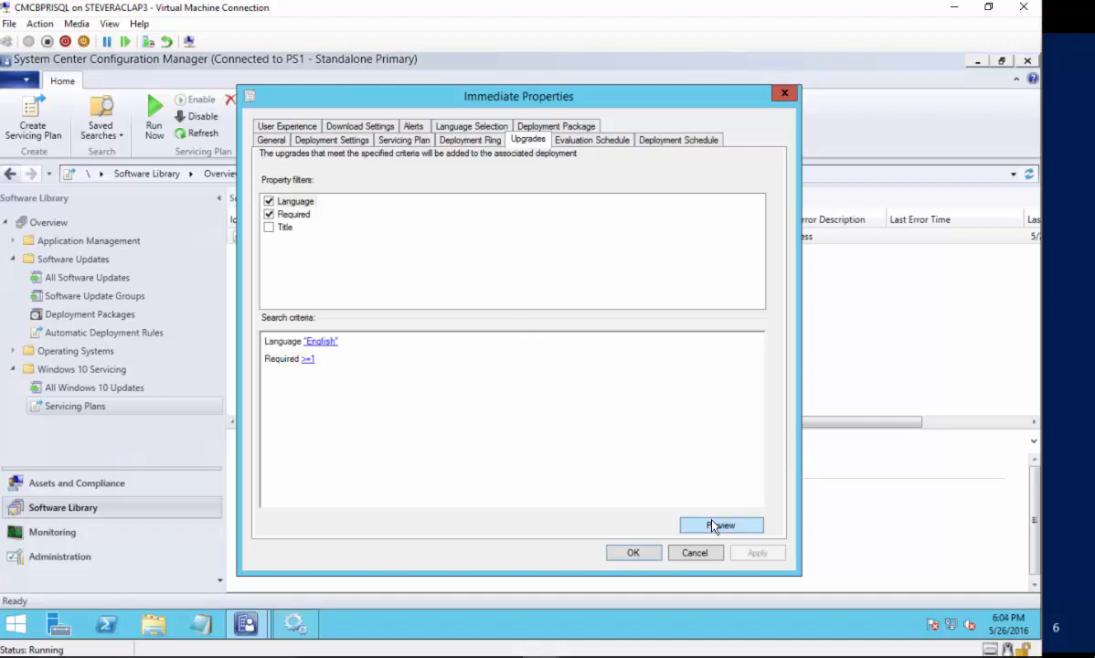
left_click(269, 201)
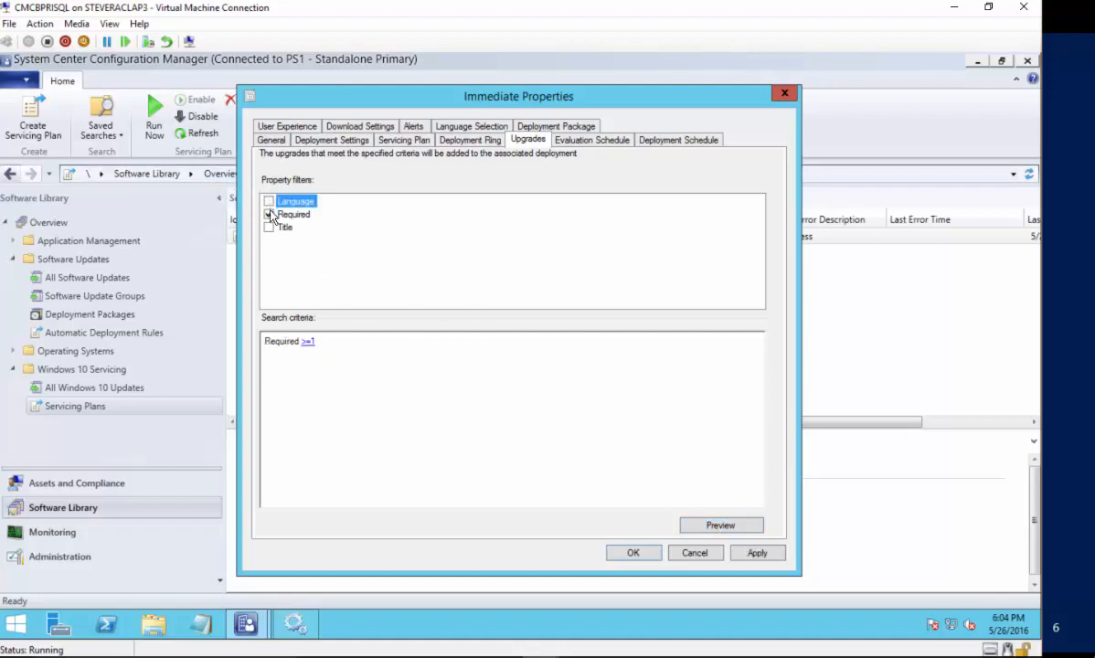
left_click(269, 215)
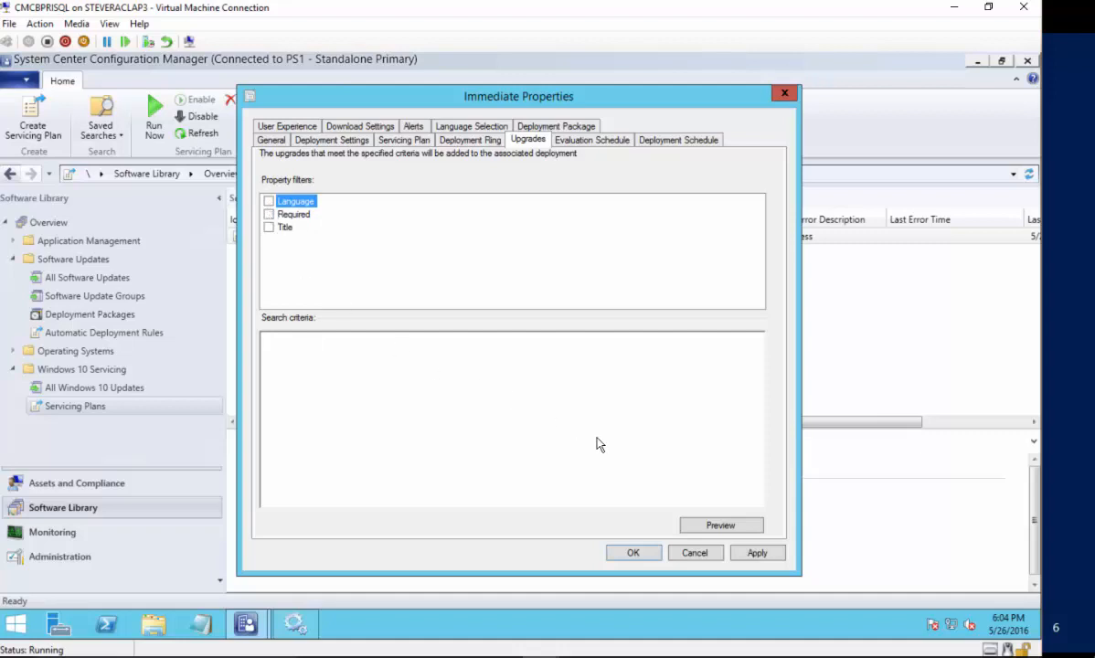
left_click(720, 527)
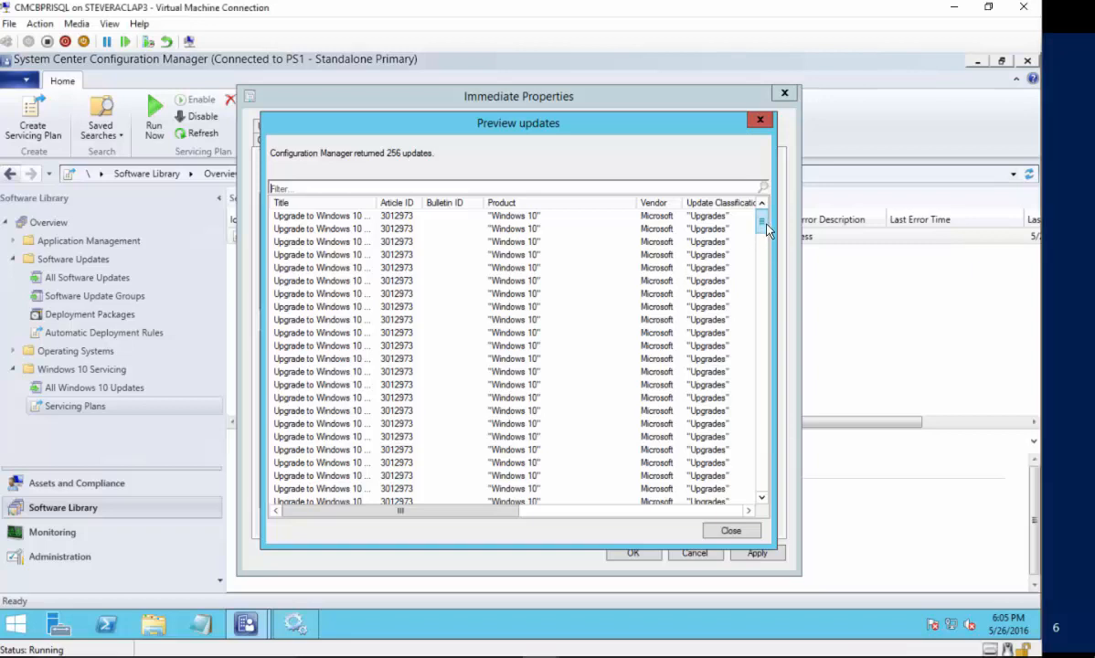
left_click_drag(762, 269, 774, 428)
left_click_drag(773, 489, 766, 221)
left_click_drag(379, 206, 444, 209)
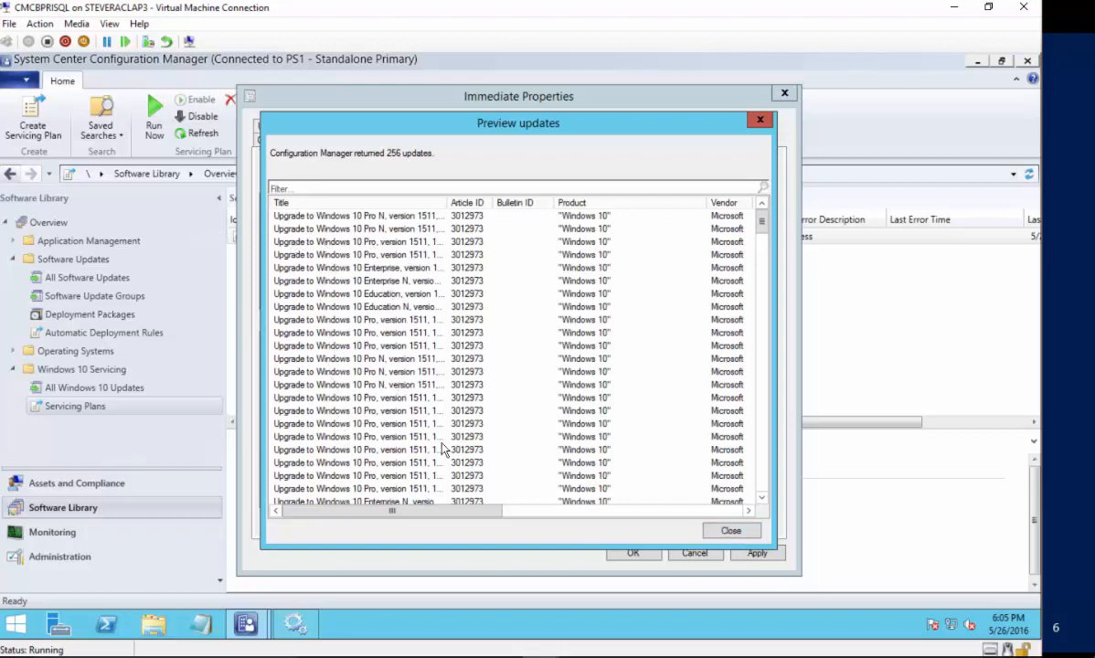
left_click(735, 534)
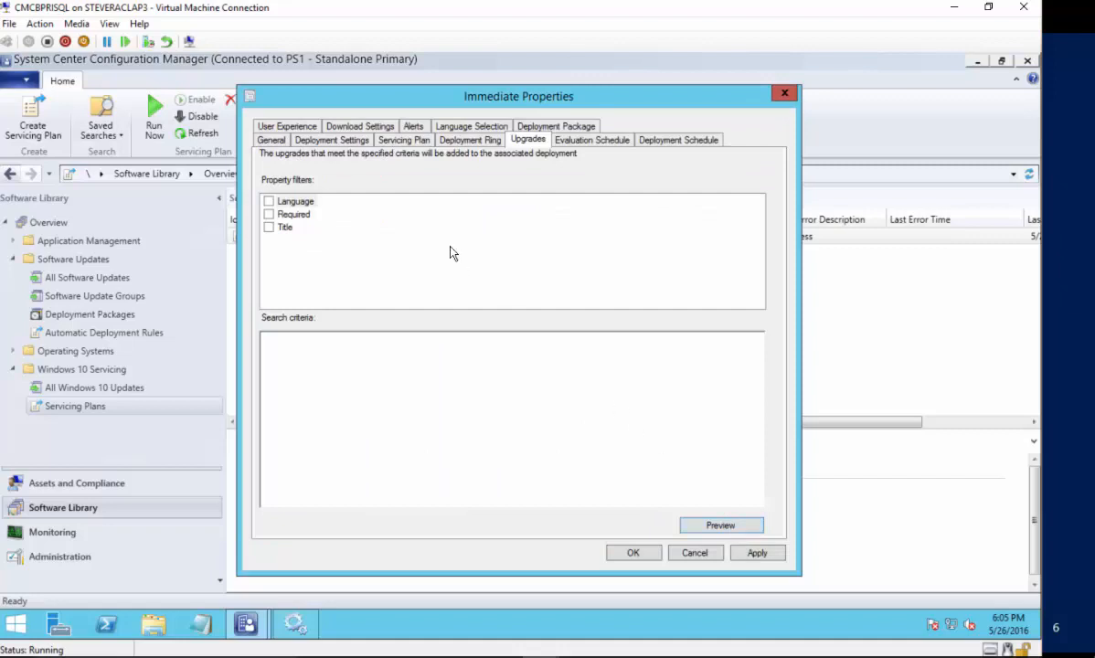
- Set the deployment ring to Release Ready (Current Branch), and preview the matching upgrades with their titles widened
left_click(444, 140)
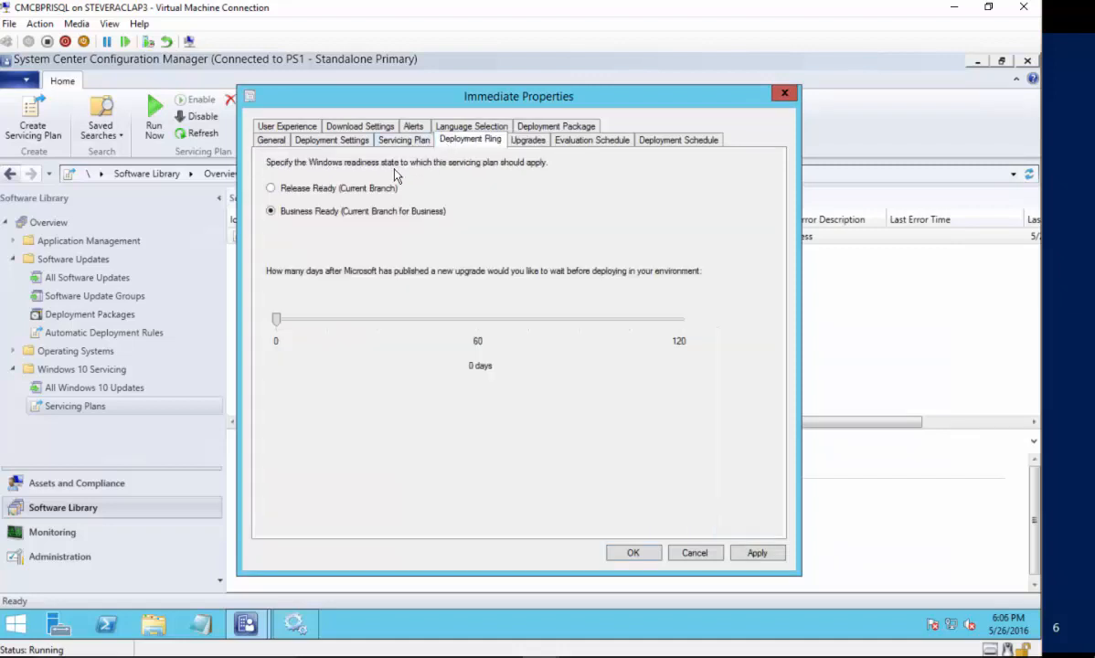
left_click(323, 191)
left_click(526, 140)
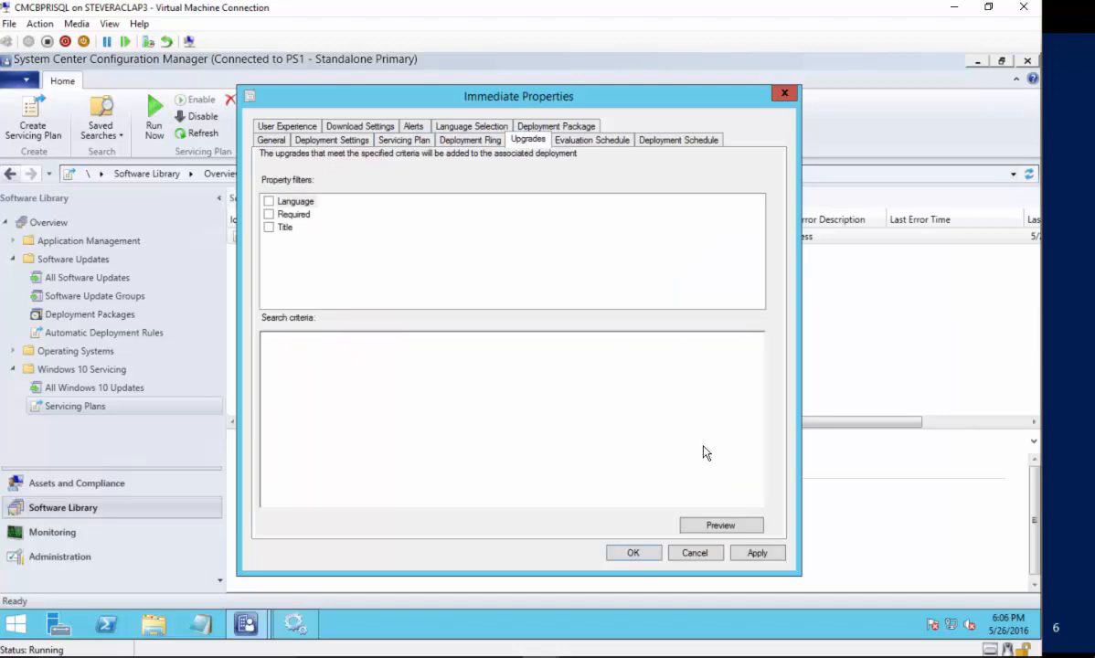
left_click(722, 526)
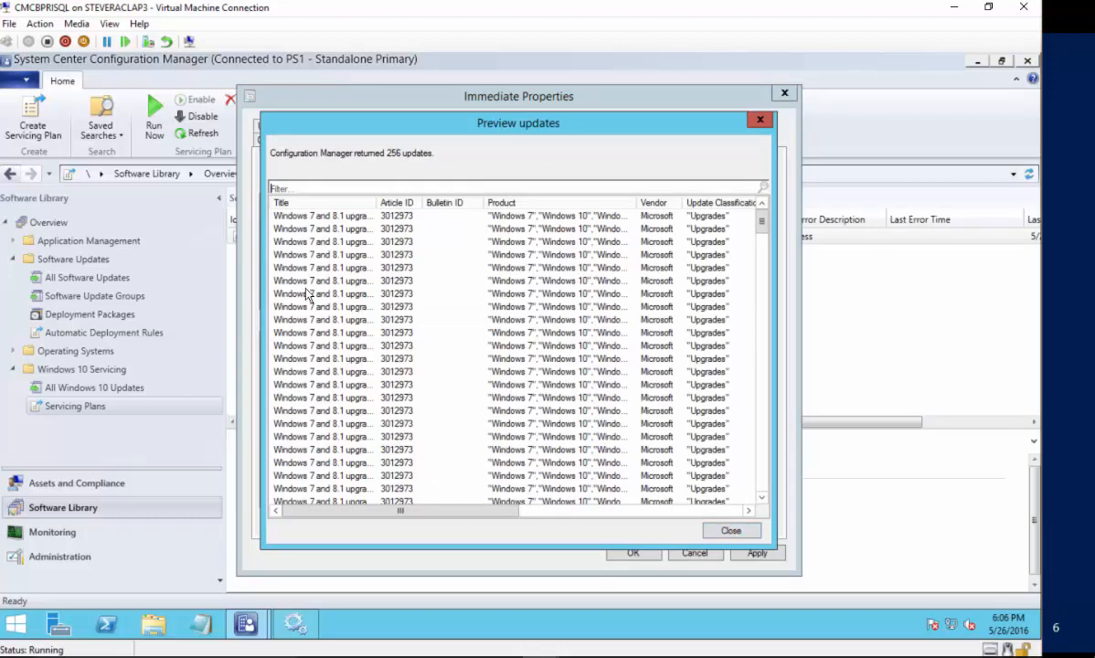
left_click_drag(375, 202, 489, 205)
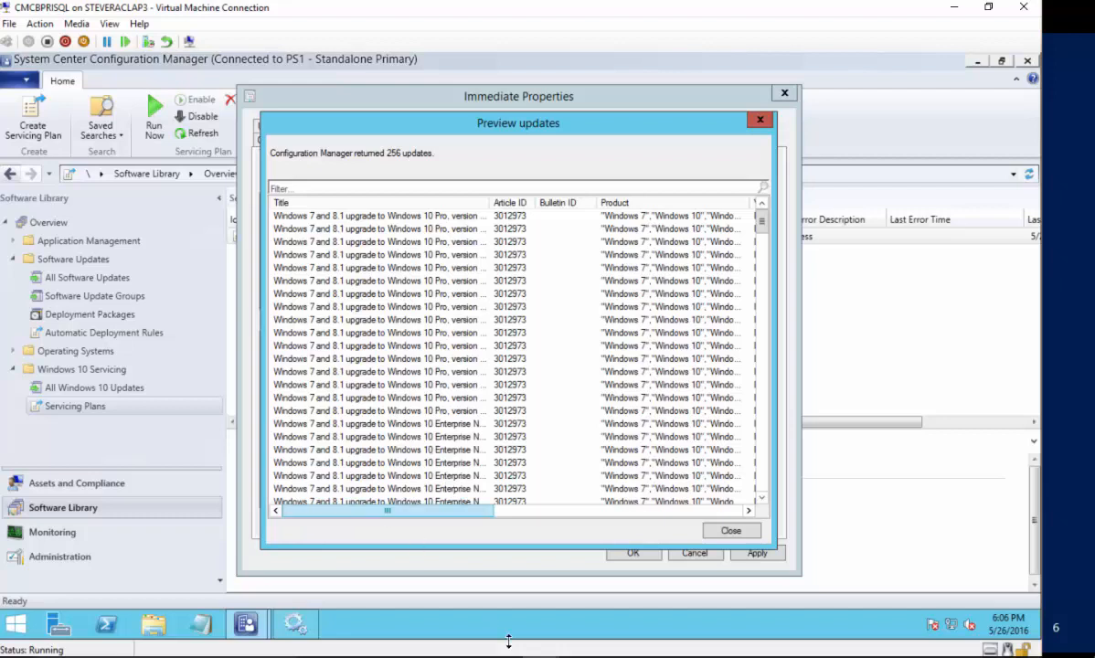
left_click(726, 539)
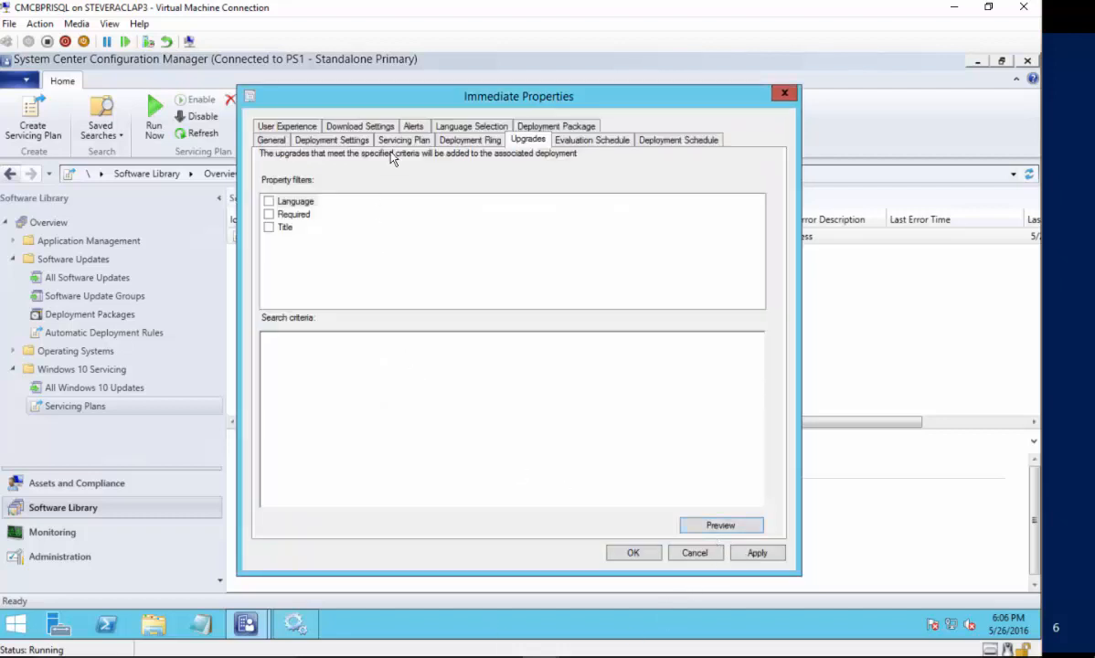
- Return the ring to Business Ready (Current Branch for Business), re-enable the Language and Required filters, and discard all changes to the plan
left_click(437, 143)
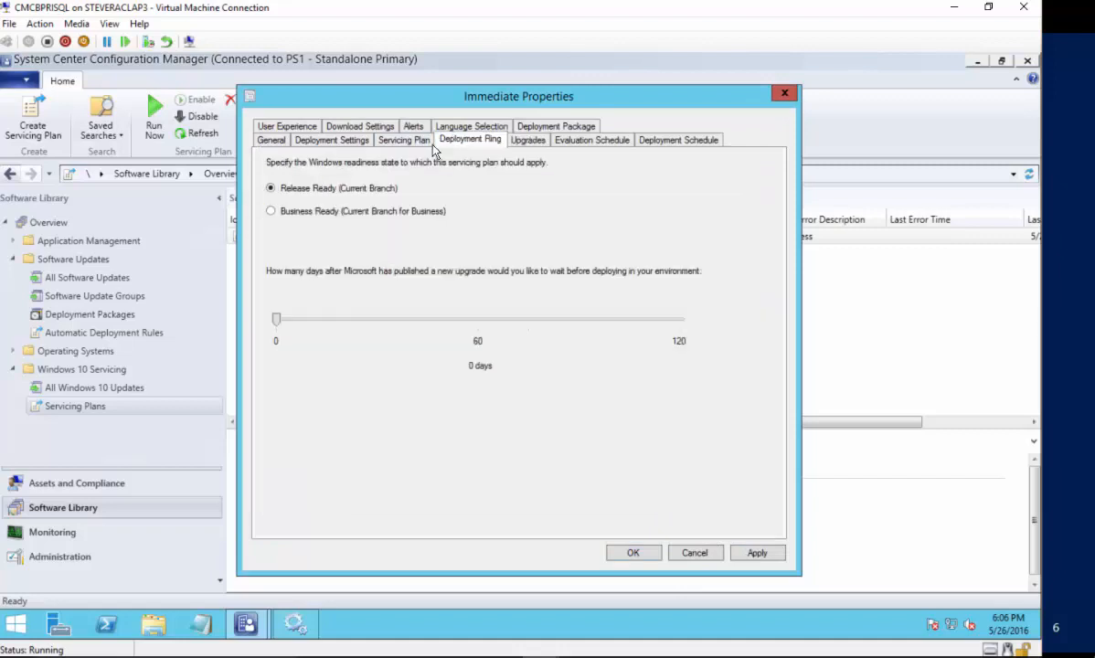
left_click(299, 216)
left_click(508, 140)
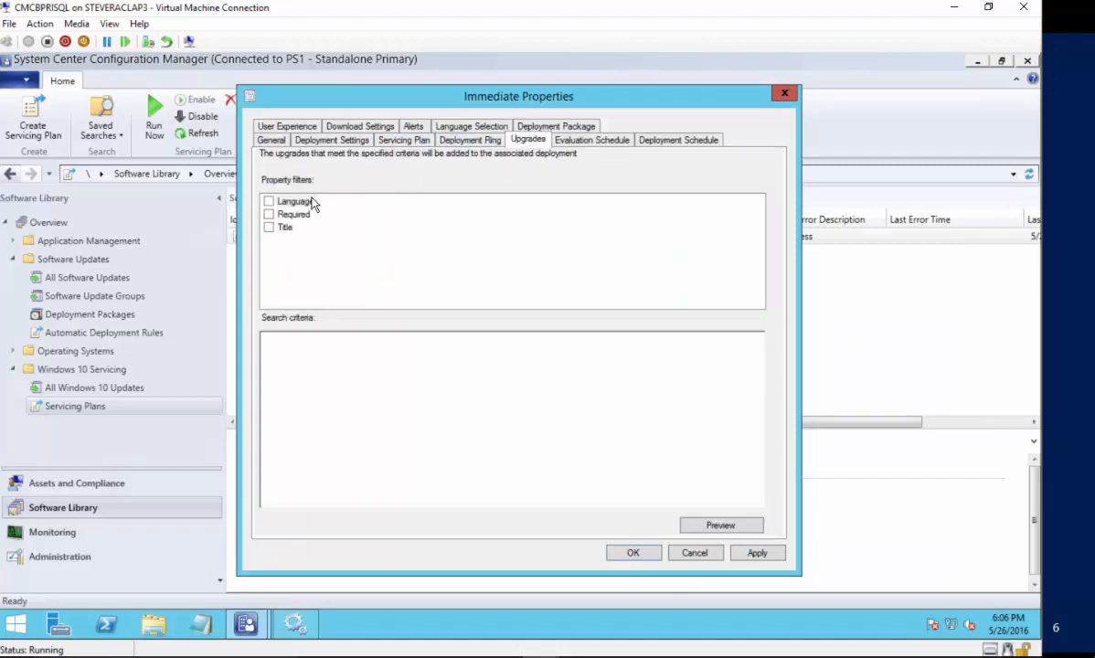
left_click(268, 201)
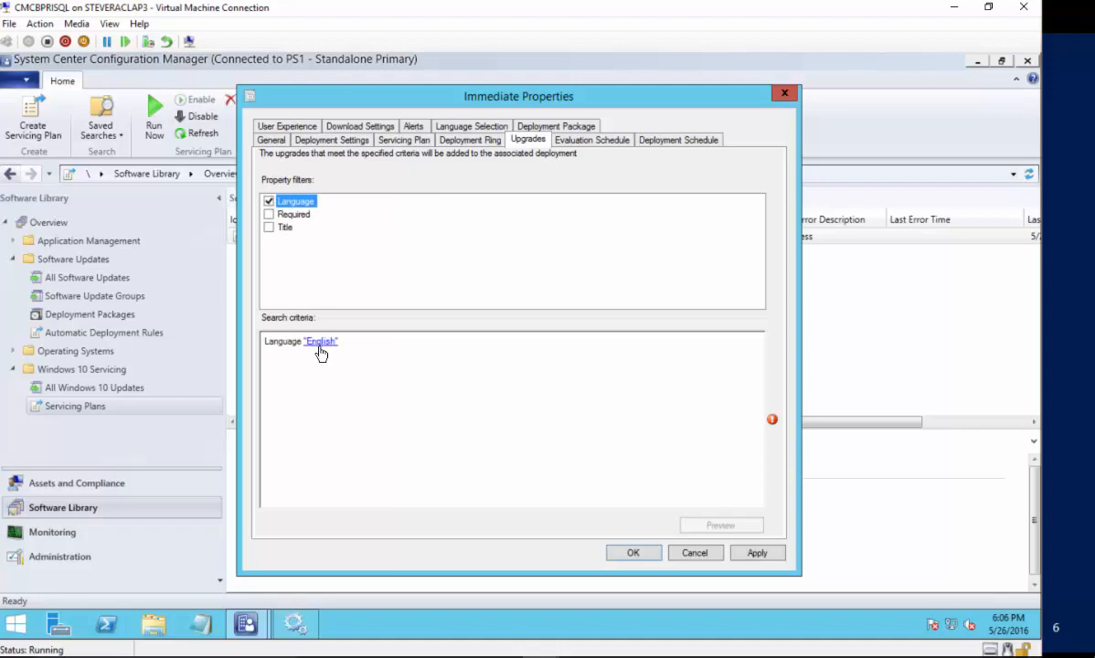
left_click(269, 214)
left_click(308, 361)
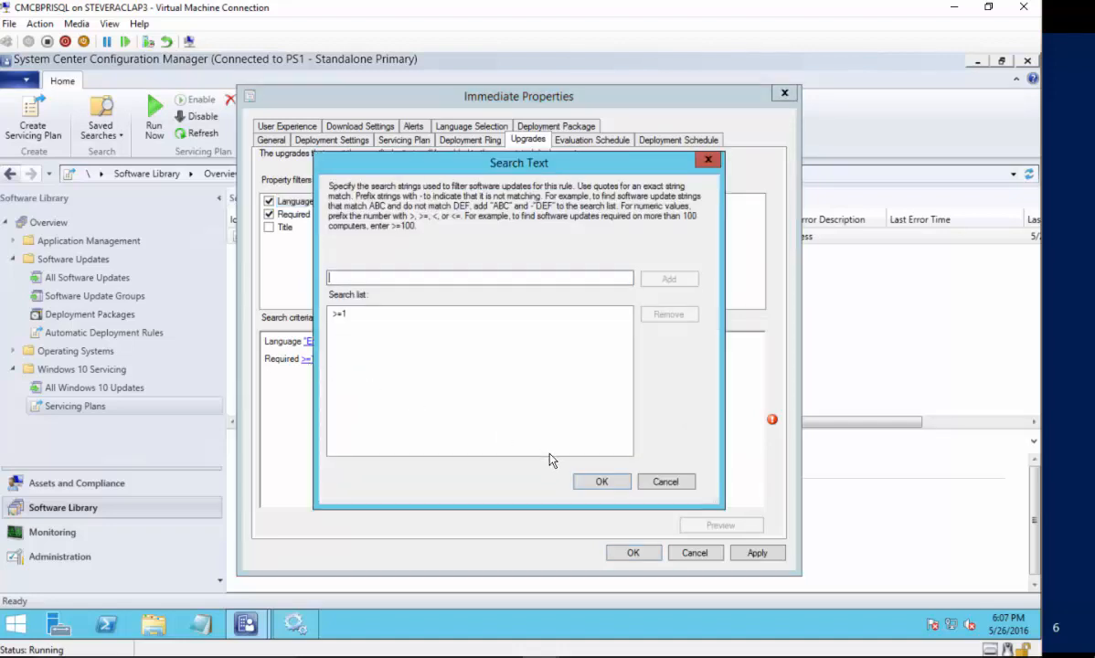
left_click(603, 481)
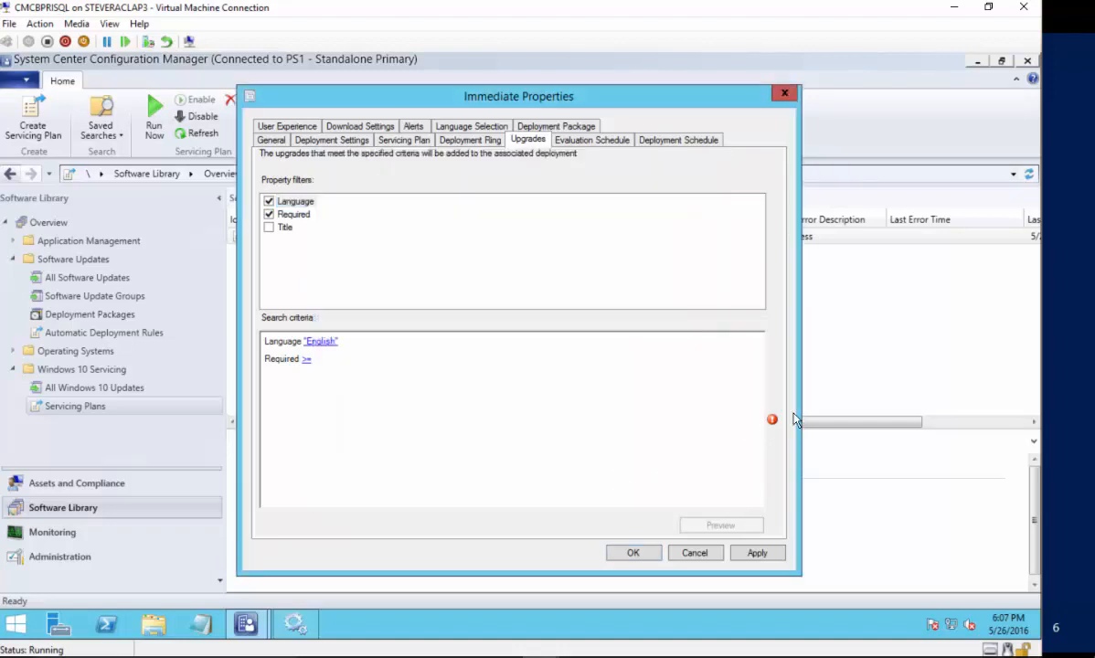
left_click(694, 553)
- Reopen the Immediate plan's properties, and preview the upgrades matching its saved Language and Required criteria
right_click(308, 236)
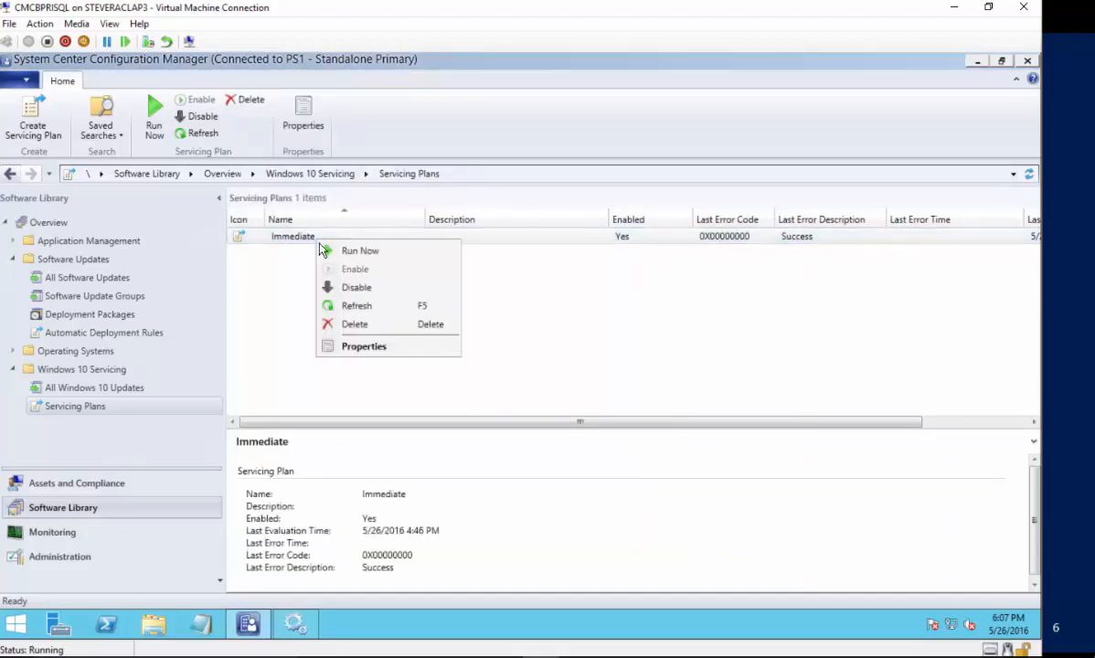
left_click(362, 347)
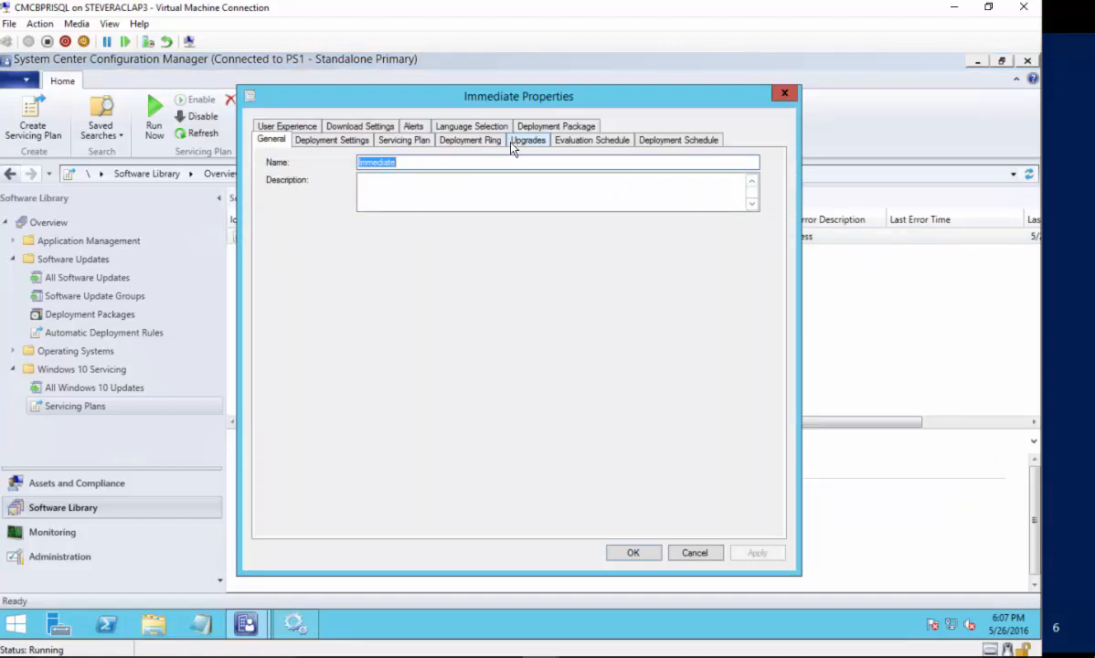
left_click(527, 142)
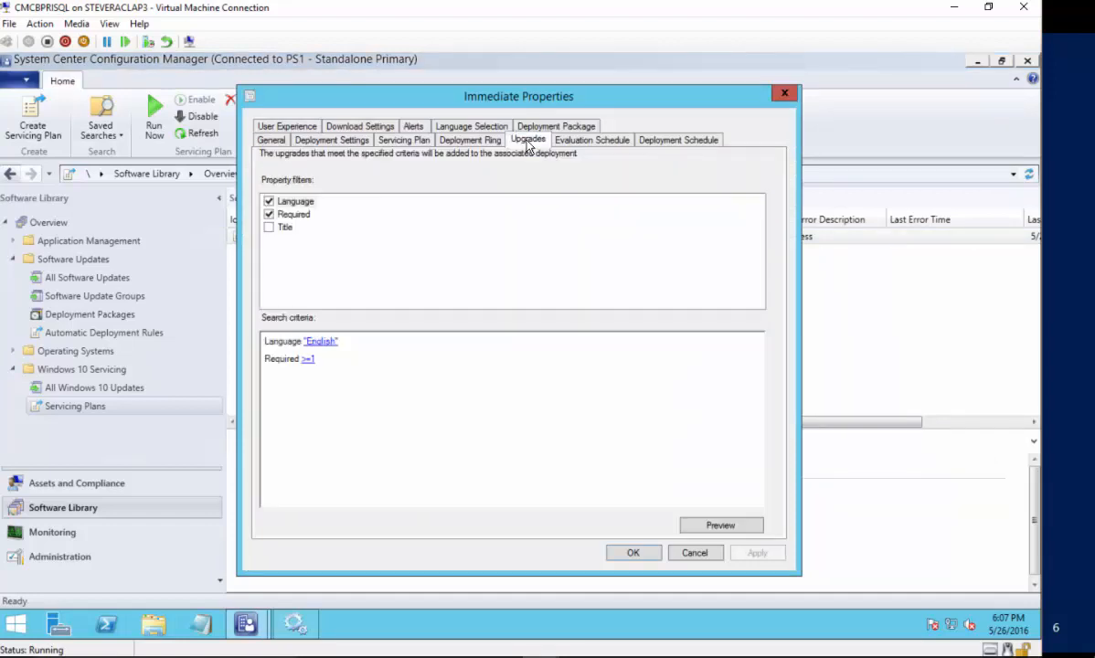
left_click(721, 525)
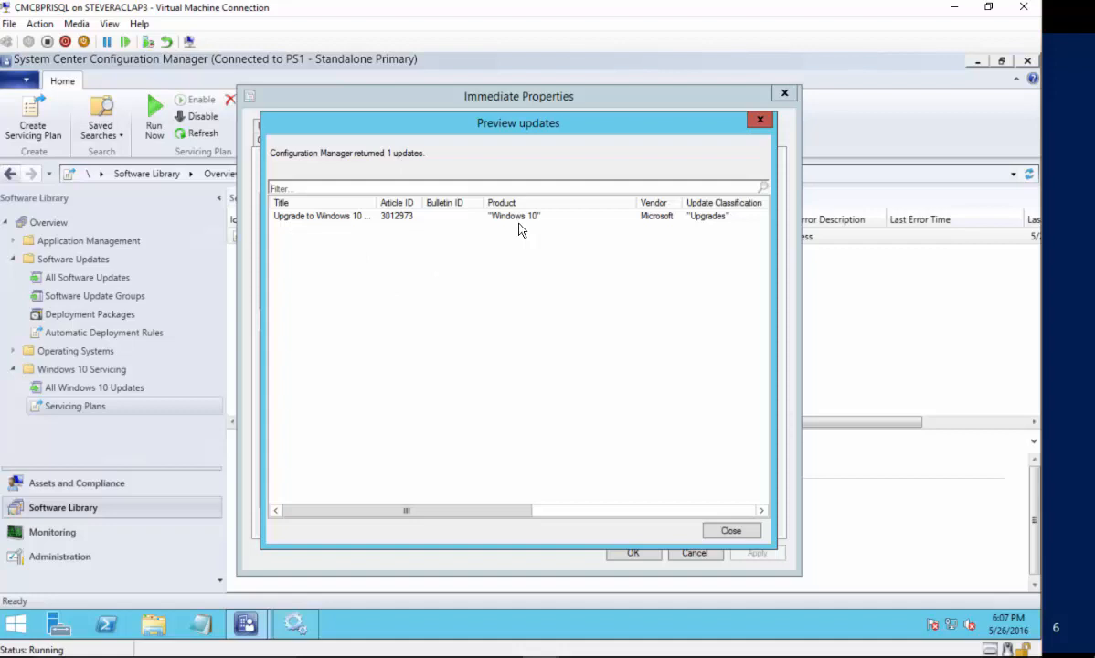
left_click(726, 530)
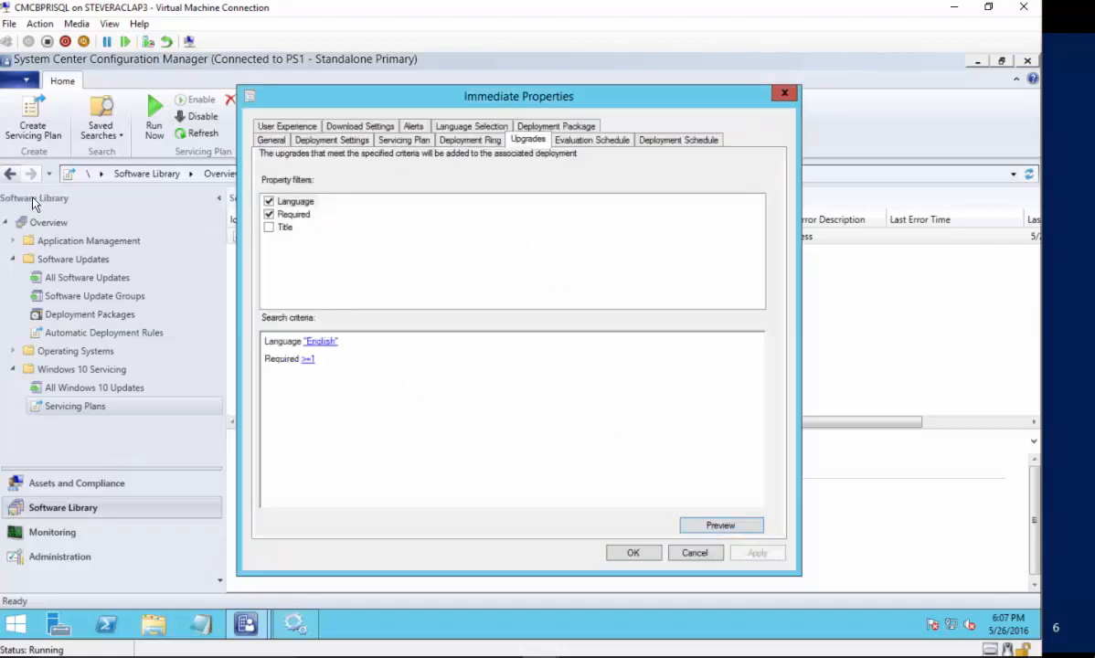
- Review the Immediate plan's evaluation schedule, deployment schedule, user experience, download settings, and deployment package
left_click(596, 141)
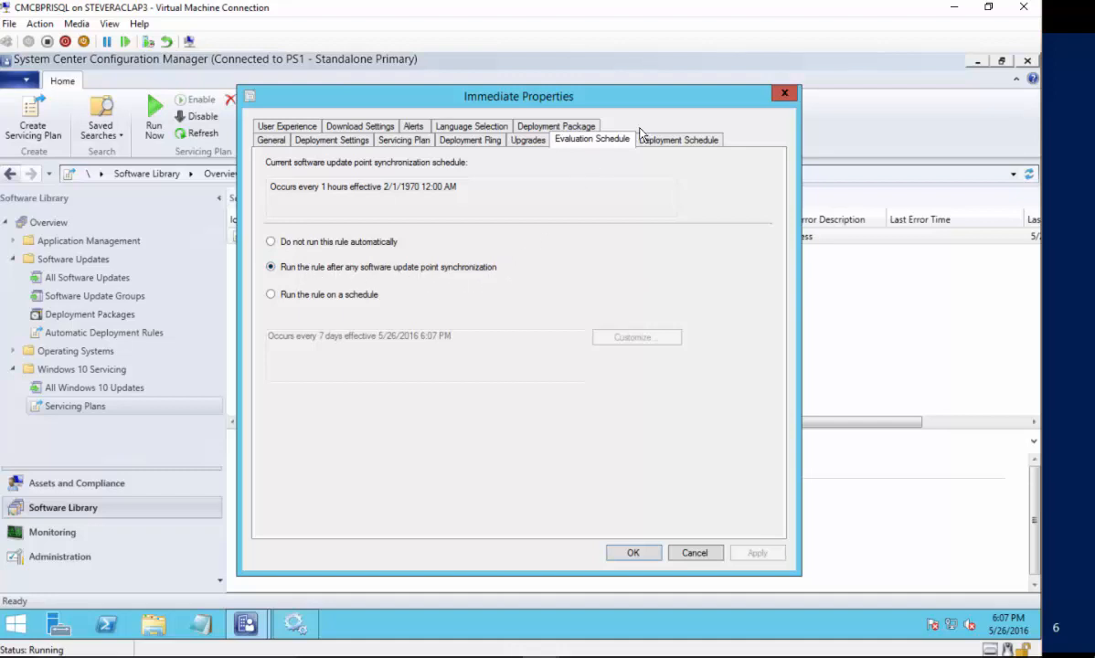
left_click(678, 142)
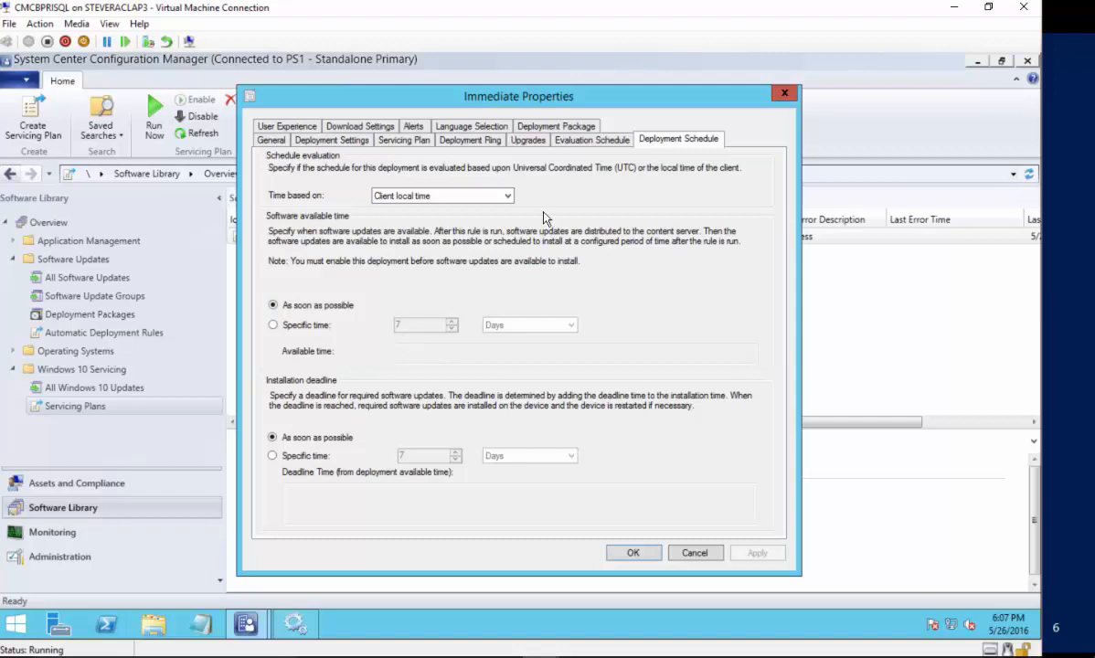
left_click(287, 127)
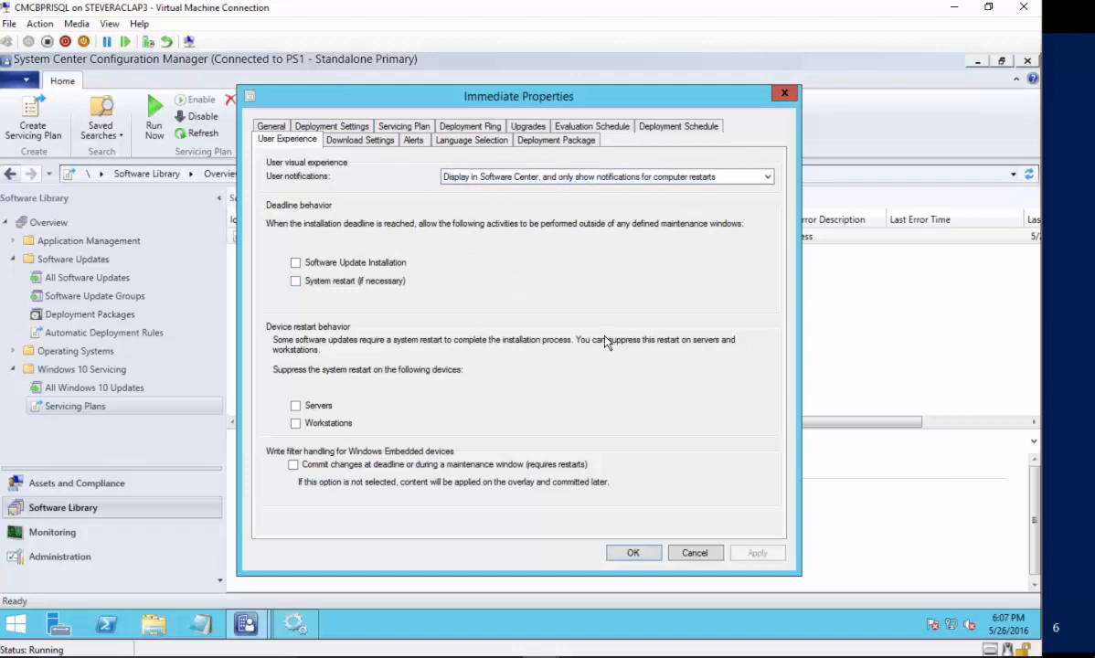
left_click(370, 143)
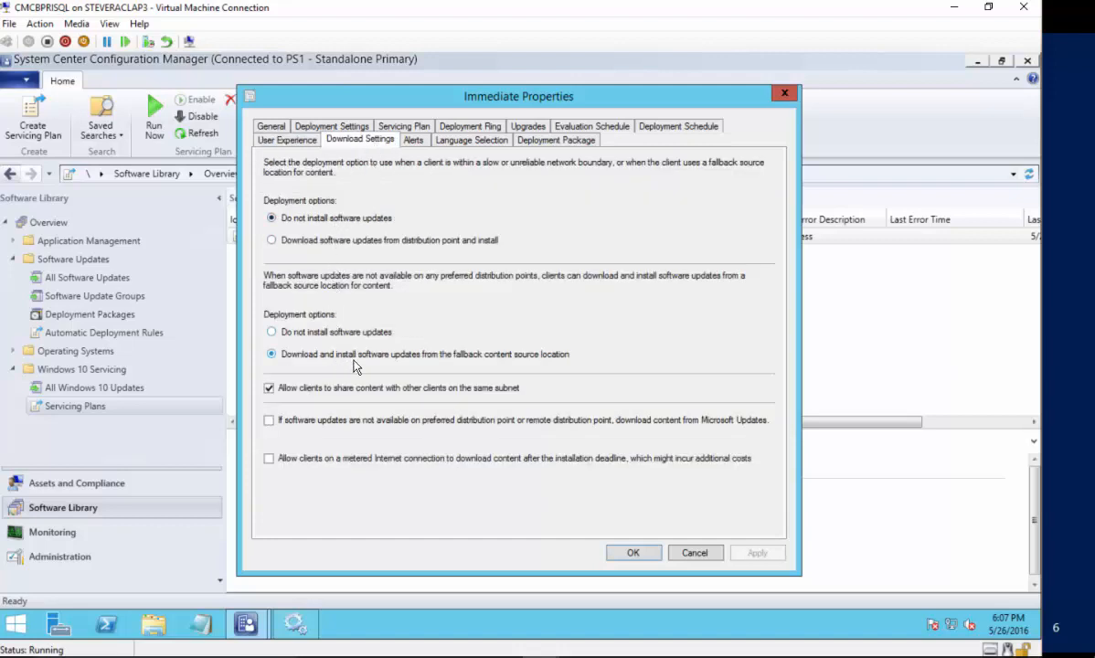
left_click(519, 141)
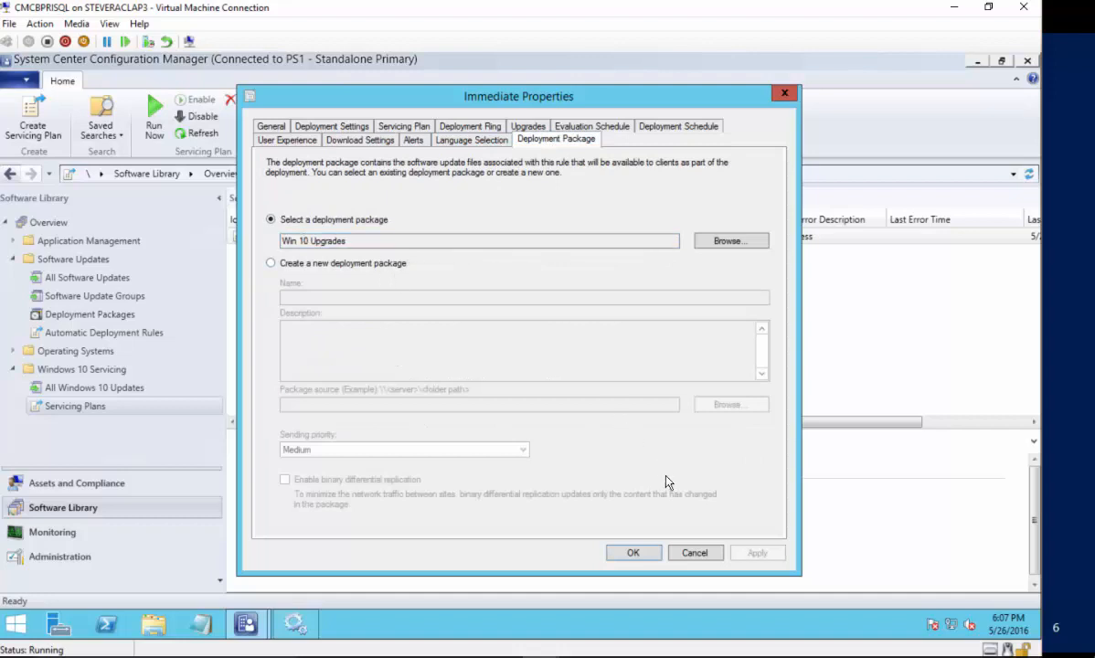
- Close the Immediate plan's properties without saving changes, run the plan immediately, and acknowledge the notice
left_click(693, 553)
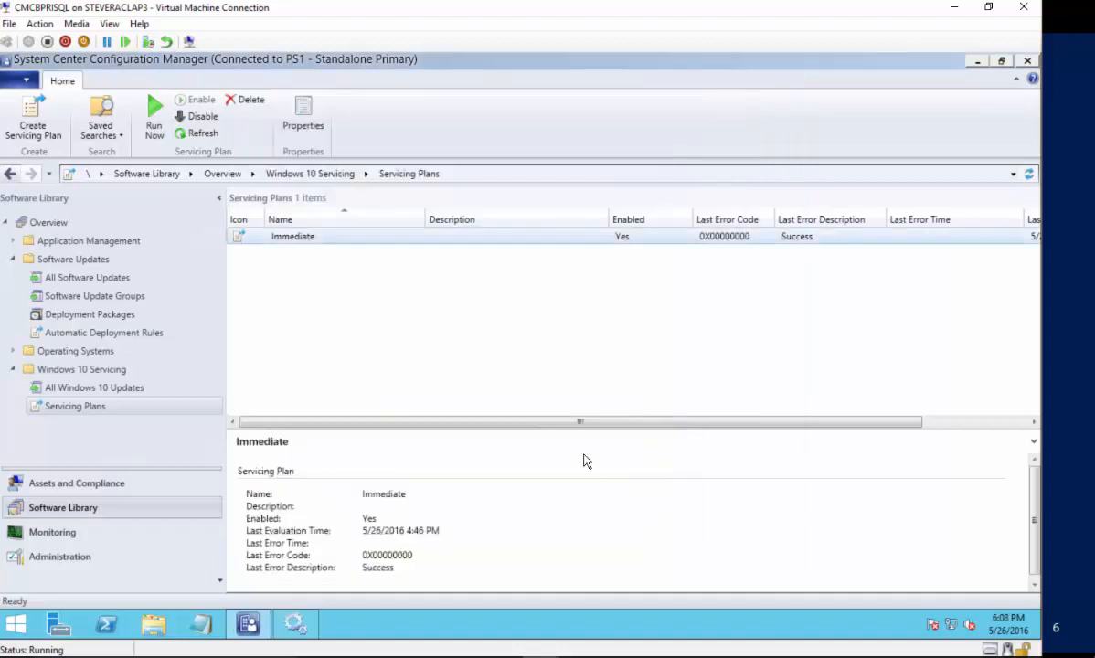
right_click(349, 236)
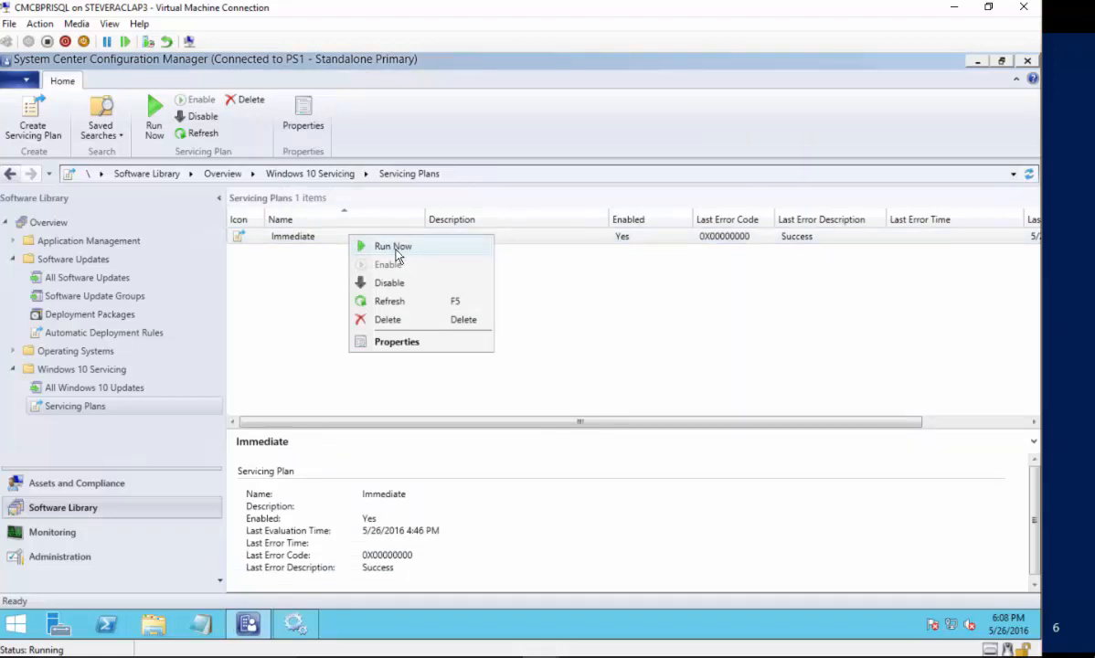
left_click(394, 248)
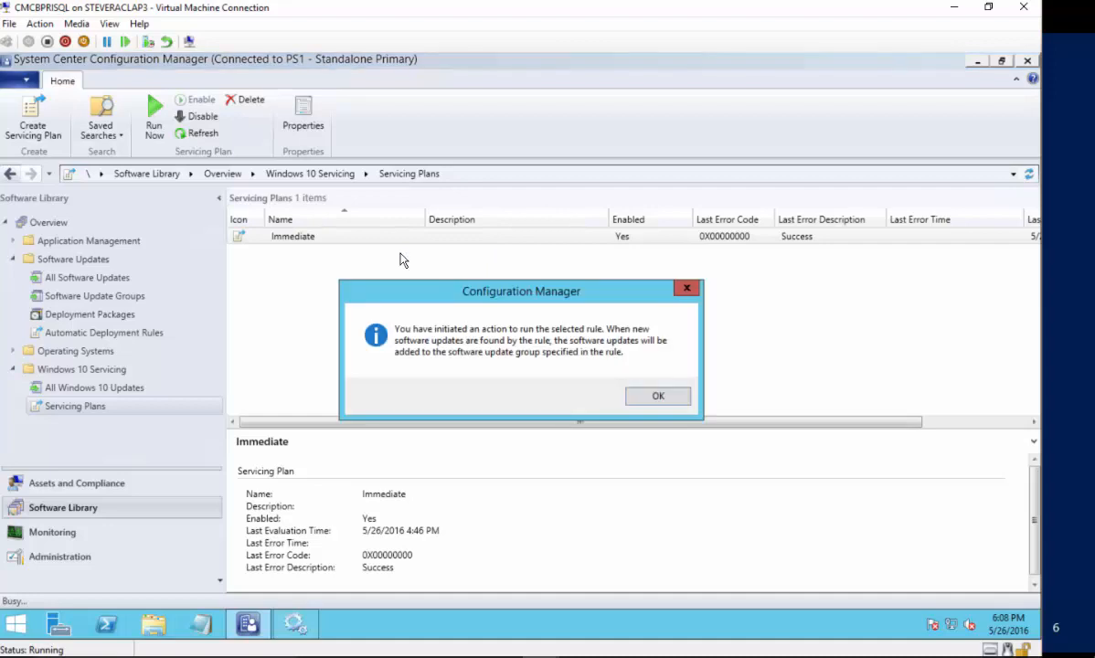
left_click(640, 396)
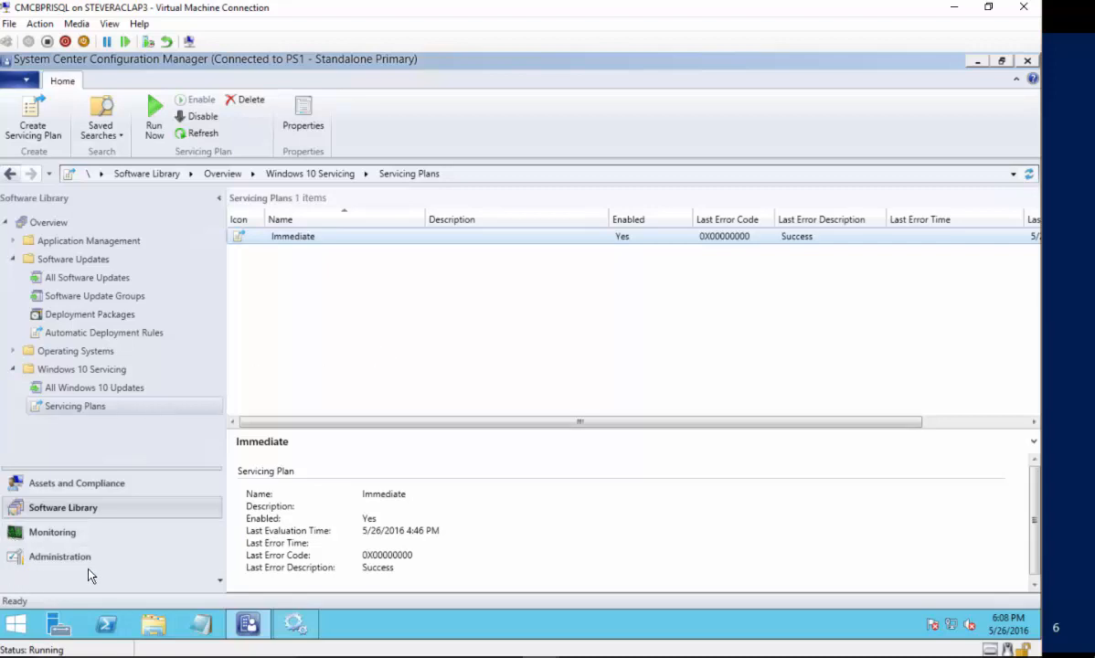
- Open ruleengine.log from C:\Program Files\Microsoft Configuration Manager\Logs in File Explorer
left_click(149, 623)
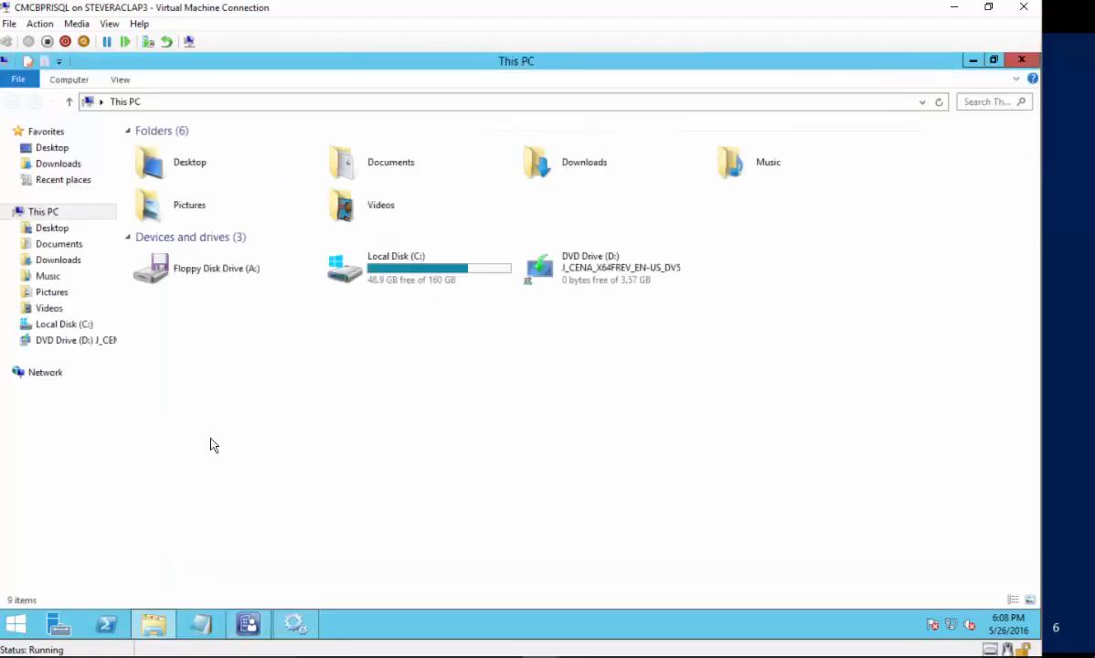
double_click(379, 274)
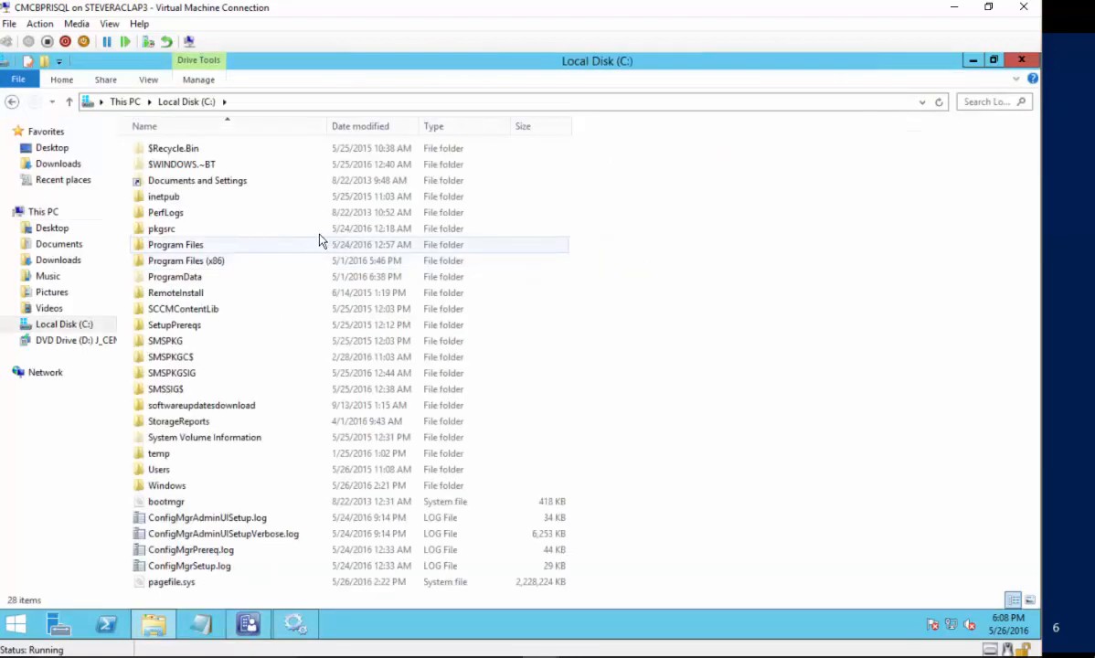
double_click(225, 245)
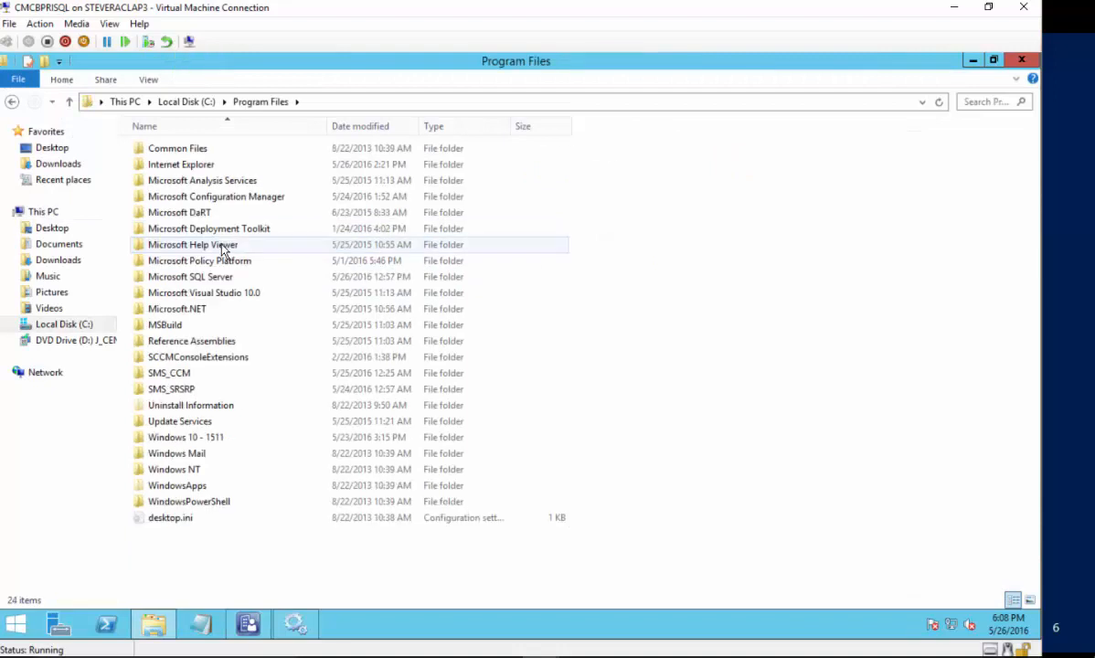
double_click(227, 198)
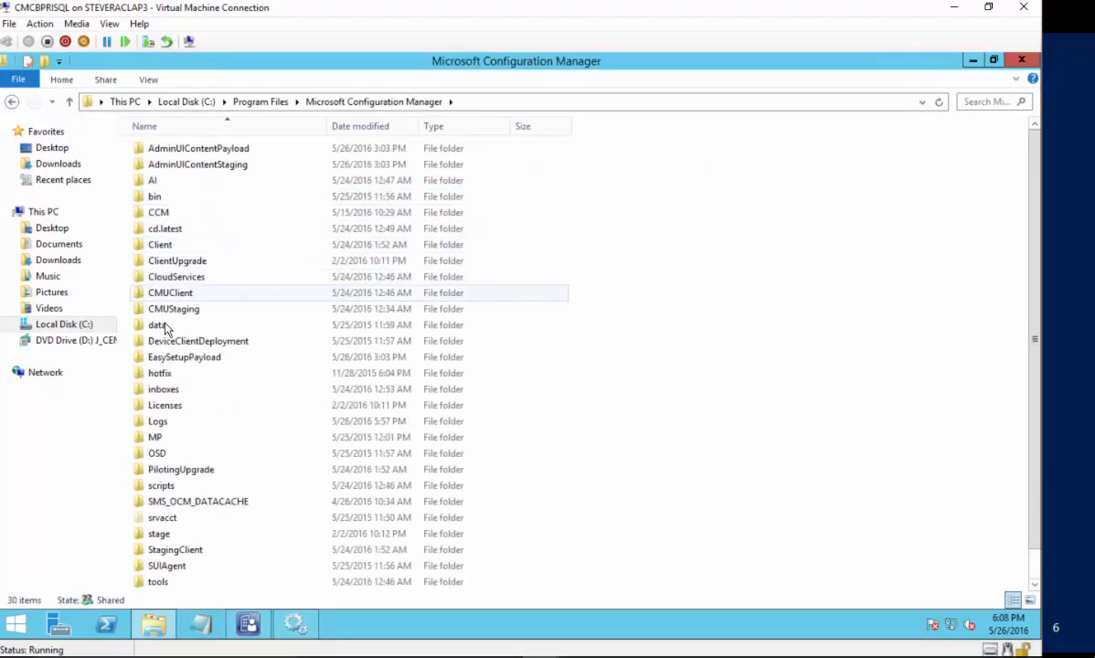
double_click(163, 423)
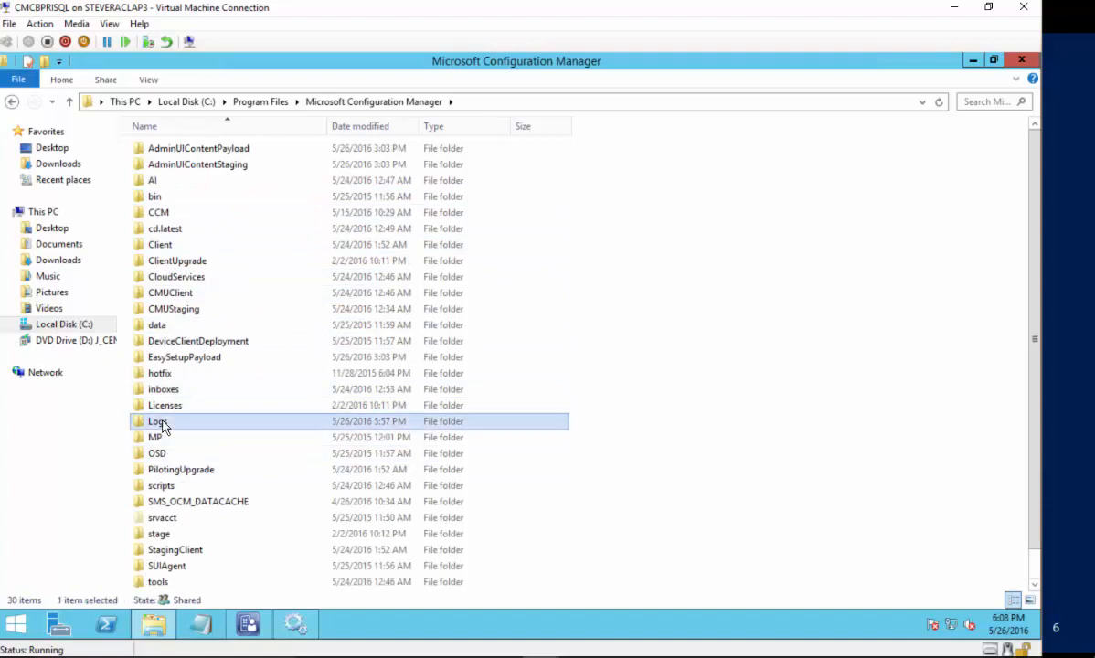
left_click(171, 423)
type("ru")
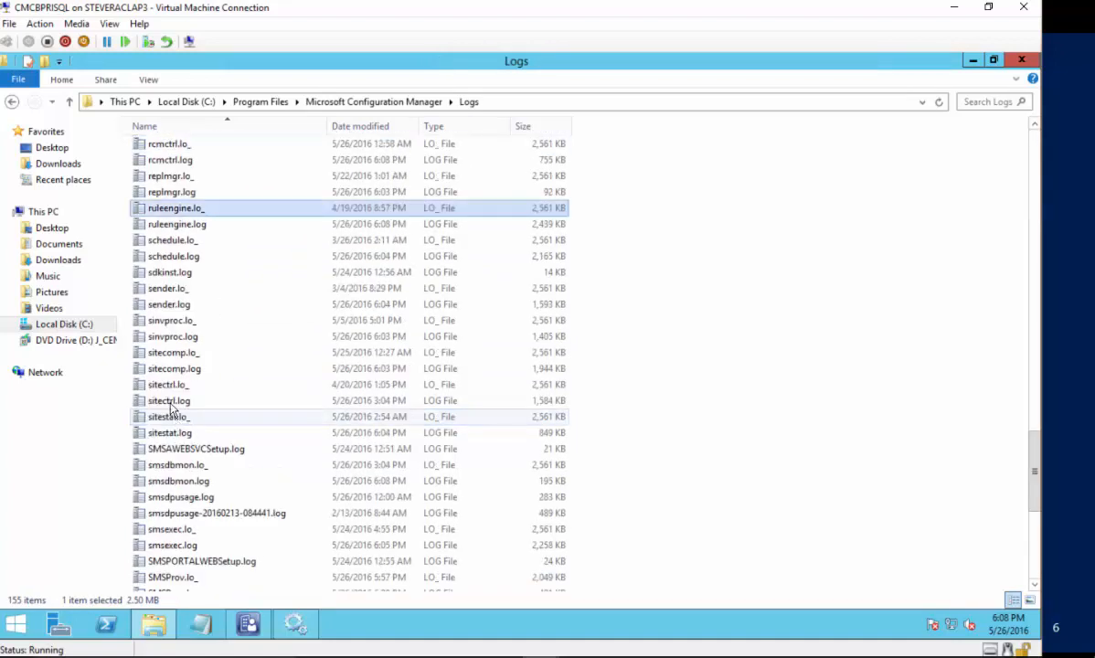
double_click(187, 227)
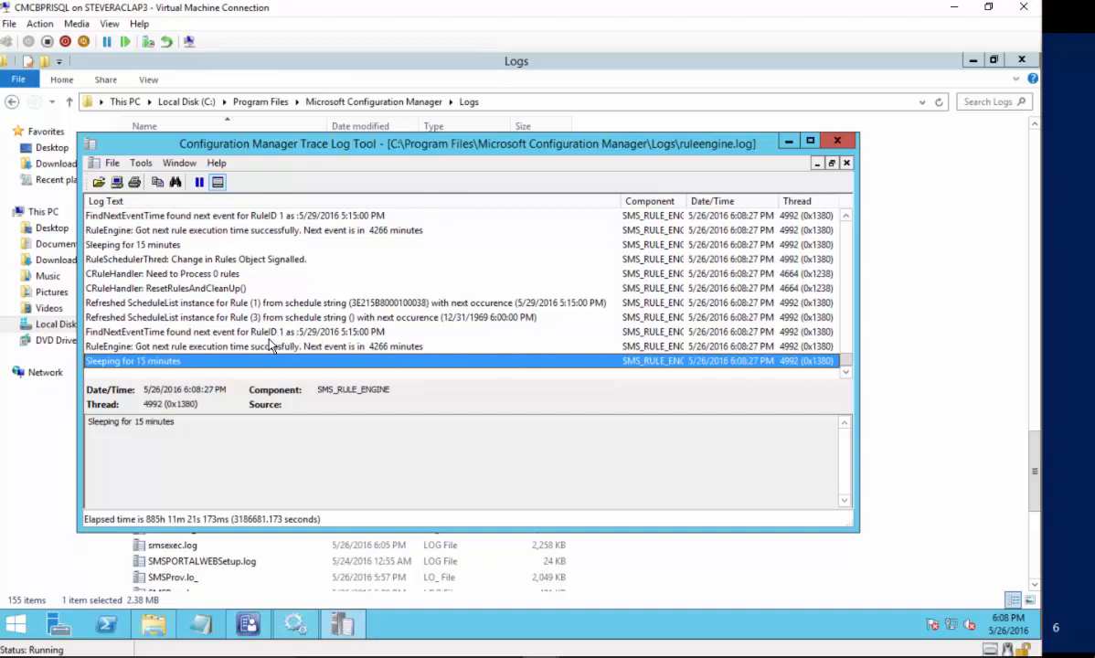
- Examine the rule engine log's entries on content download, update group creation and deployment creation for this run, and close the log
scroll(265, 342, "up", 3)
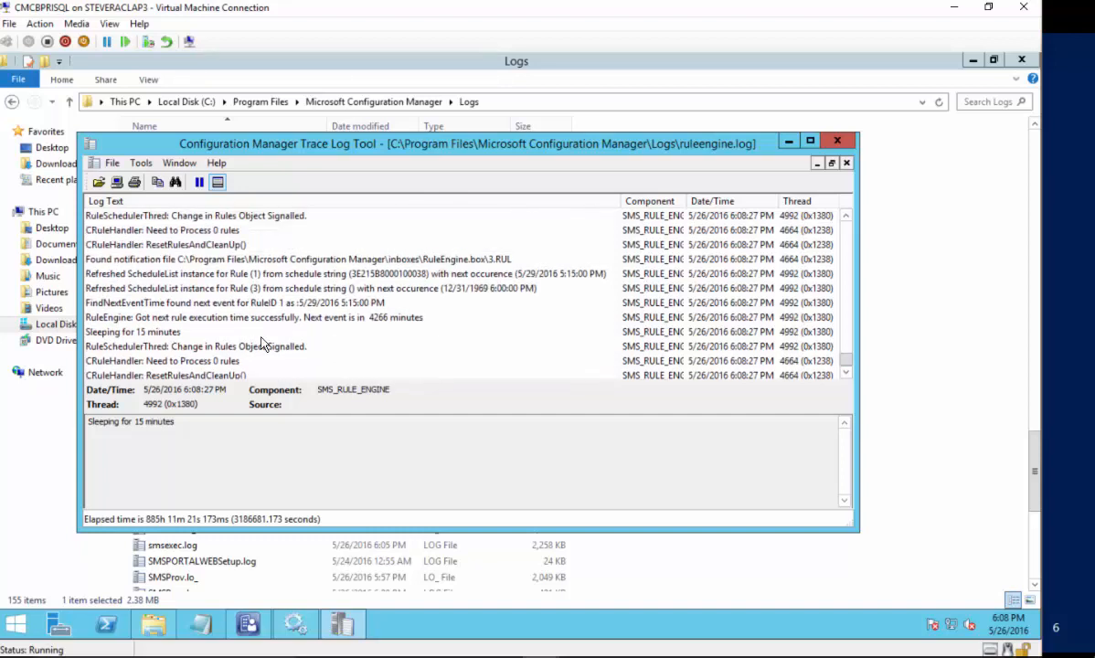
scroll(256, 338, "up", 5)
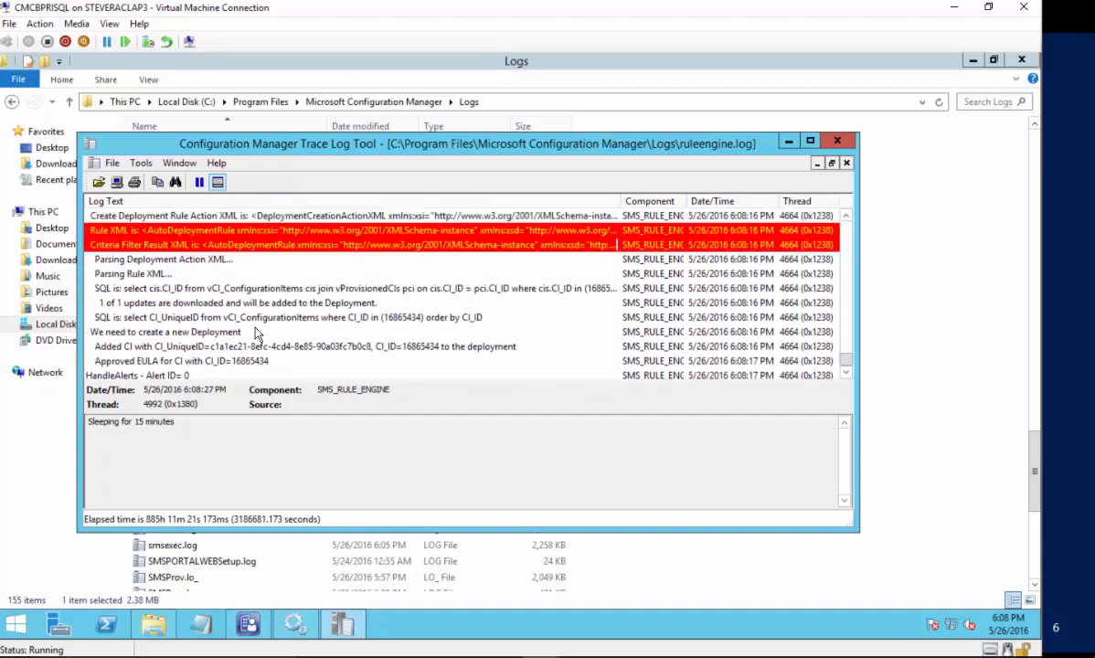
scroll(233, 306, "up", 1)
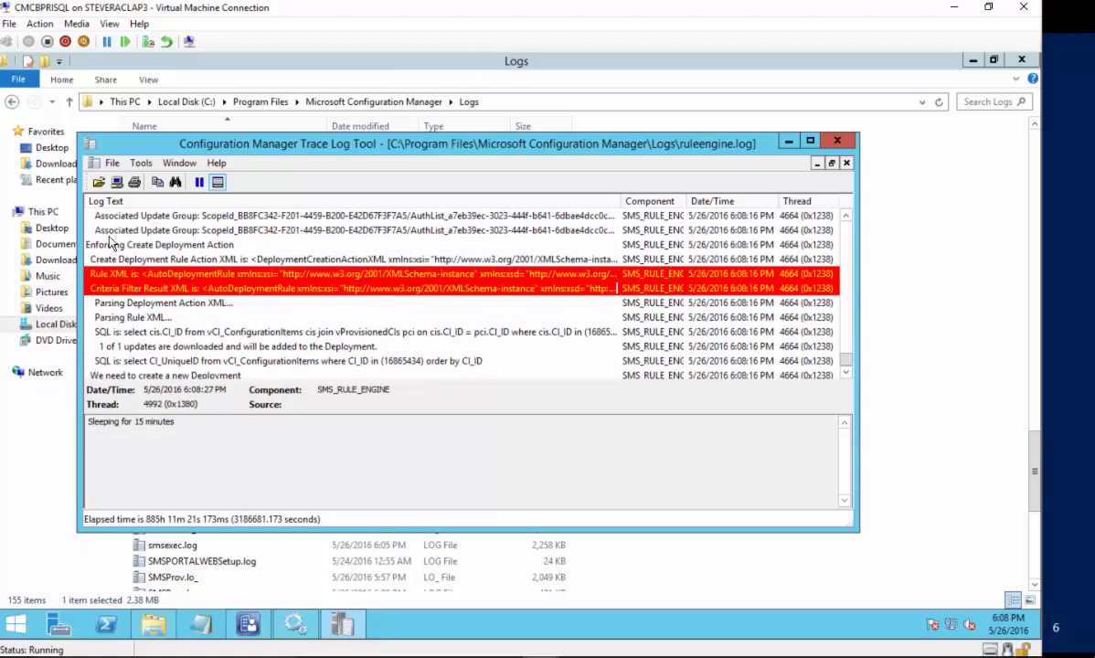
scroll(105, 243, "up", 2)
scroll(147, 245, "up", 2)
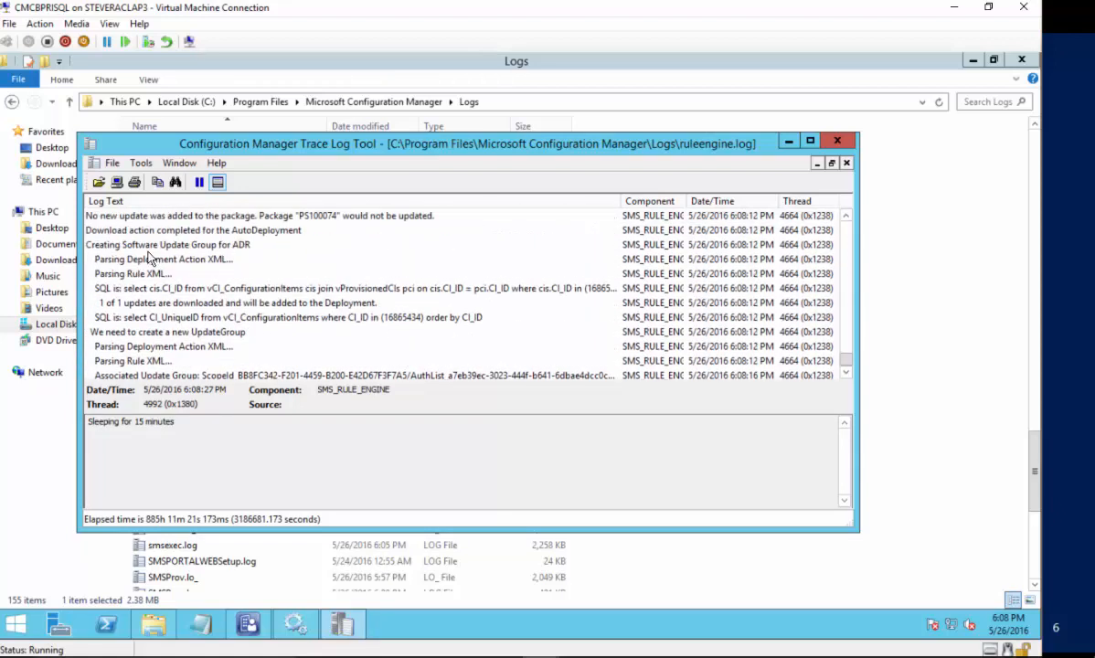
scroll(267, 243, "up", 1)
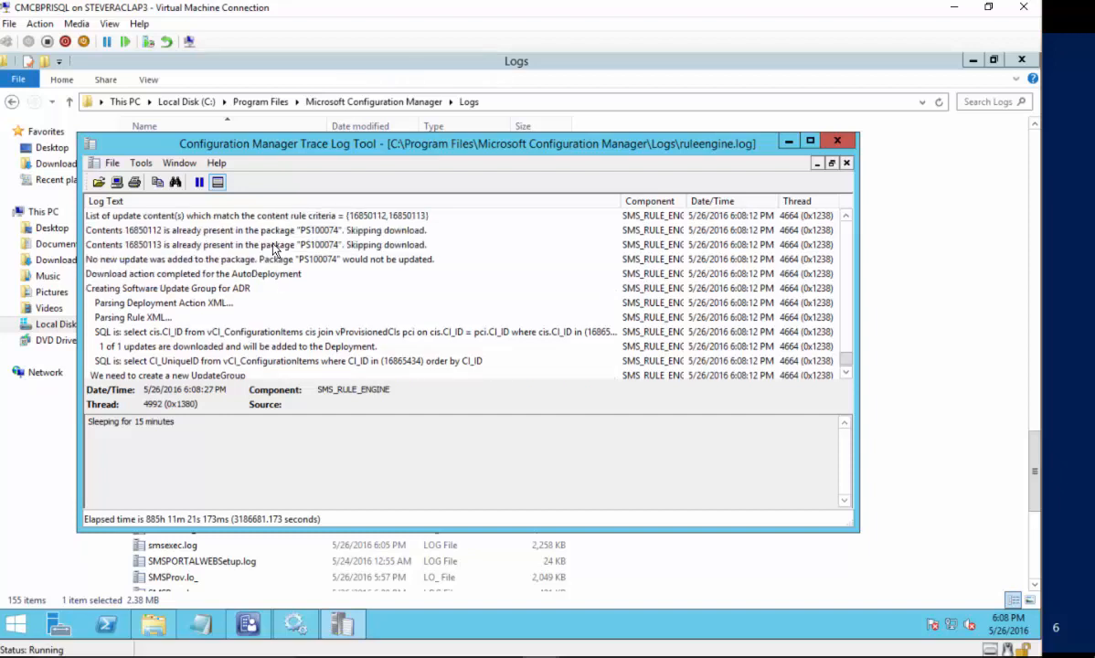
scroll(272, 248, "down", 1)
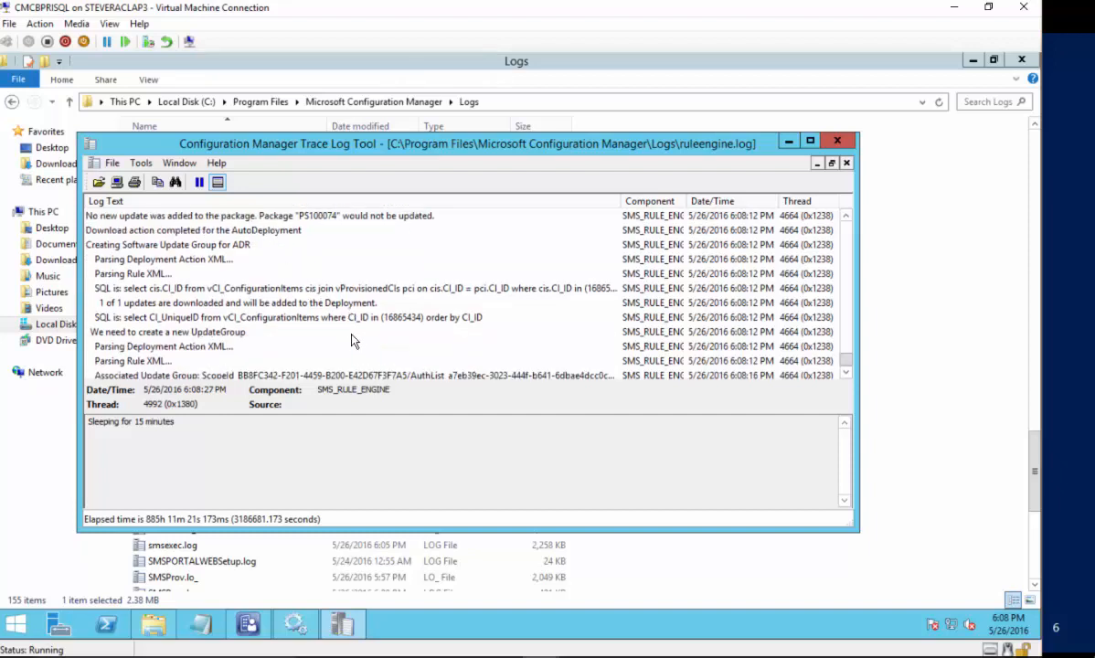
scroll(325, 276, "down", 1)
scroll(331, 268, "up", 2)
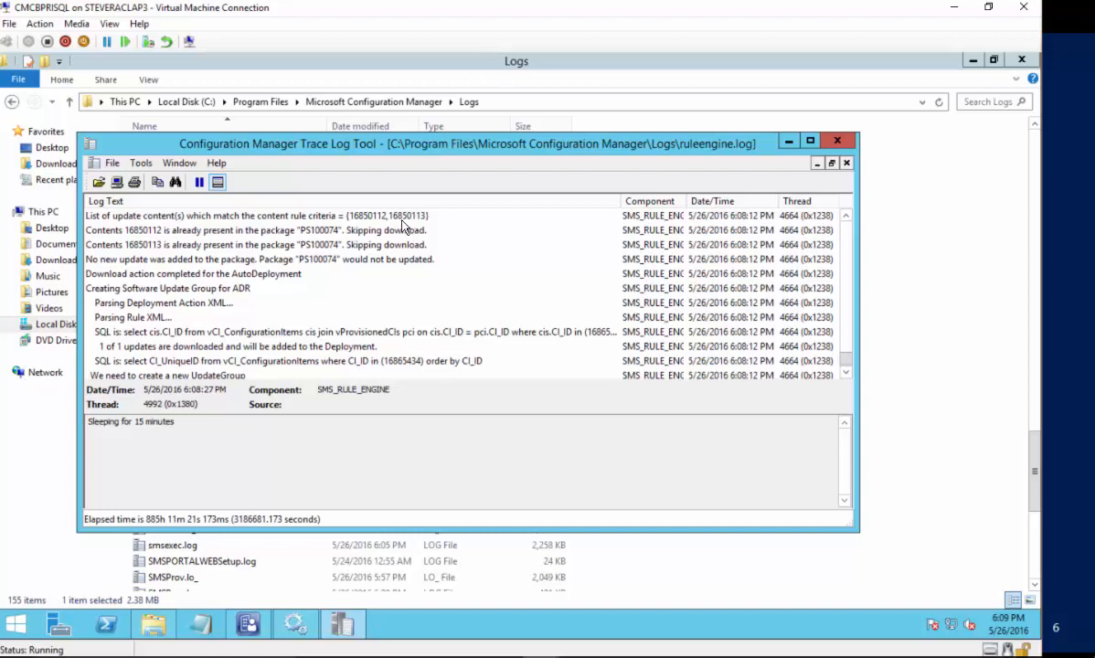
scroll(223, 278, "up", 2)
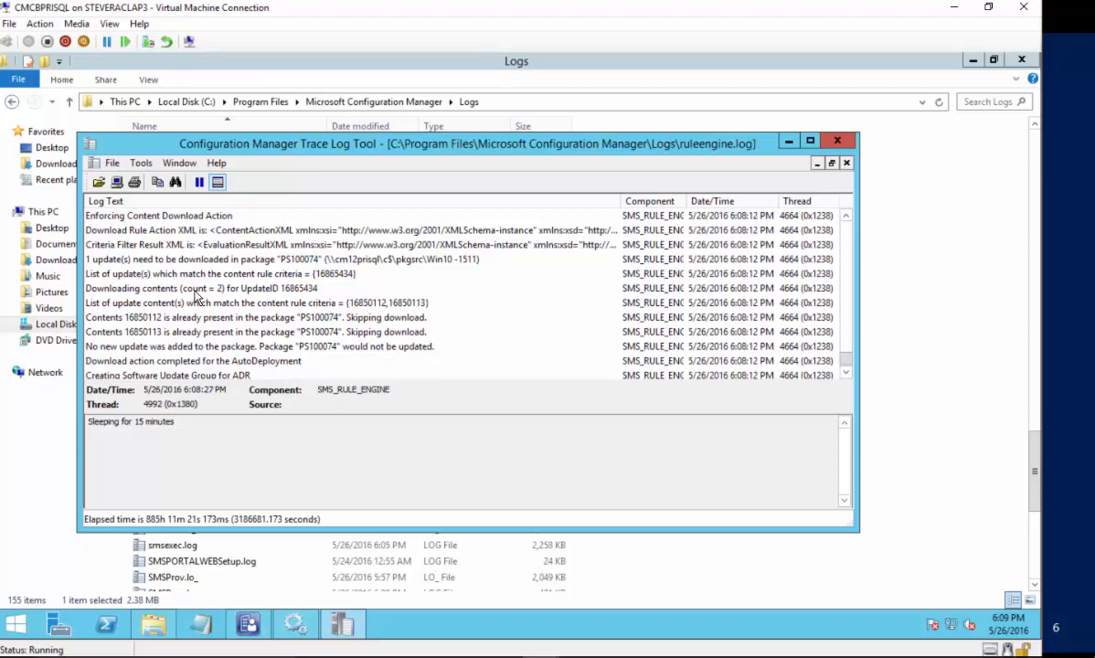
left_click(837, 141)
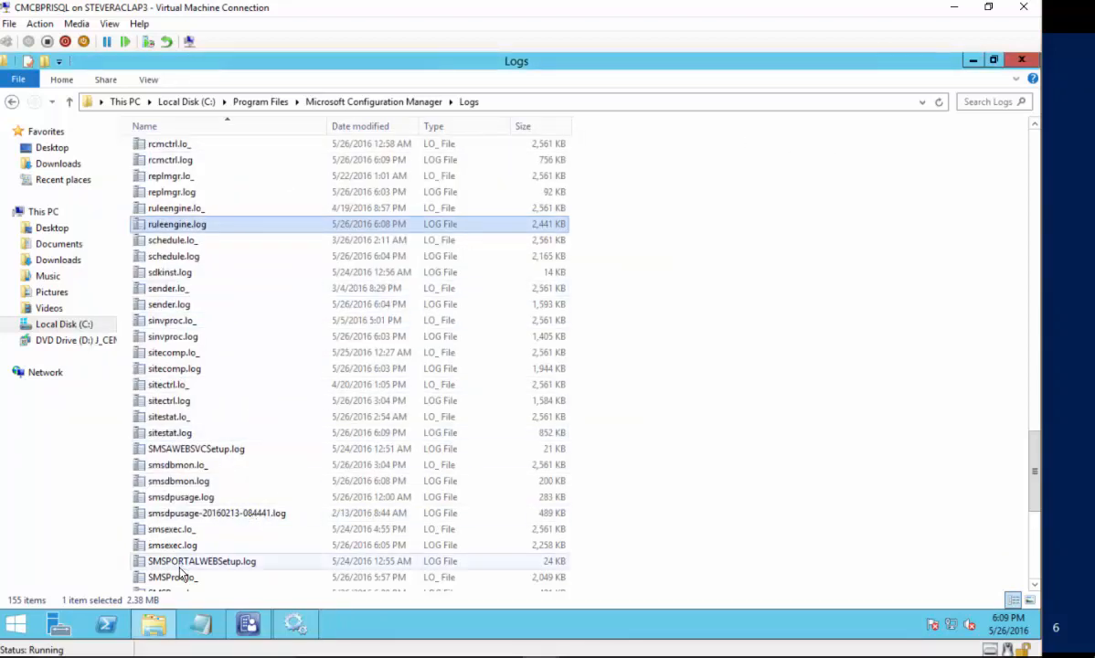
- Open a command prompt at the root of C: and search all subfolders with "dir patchdownloader*.* /s"
right_click(17, 625)
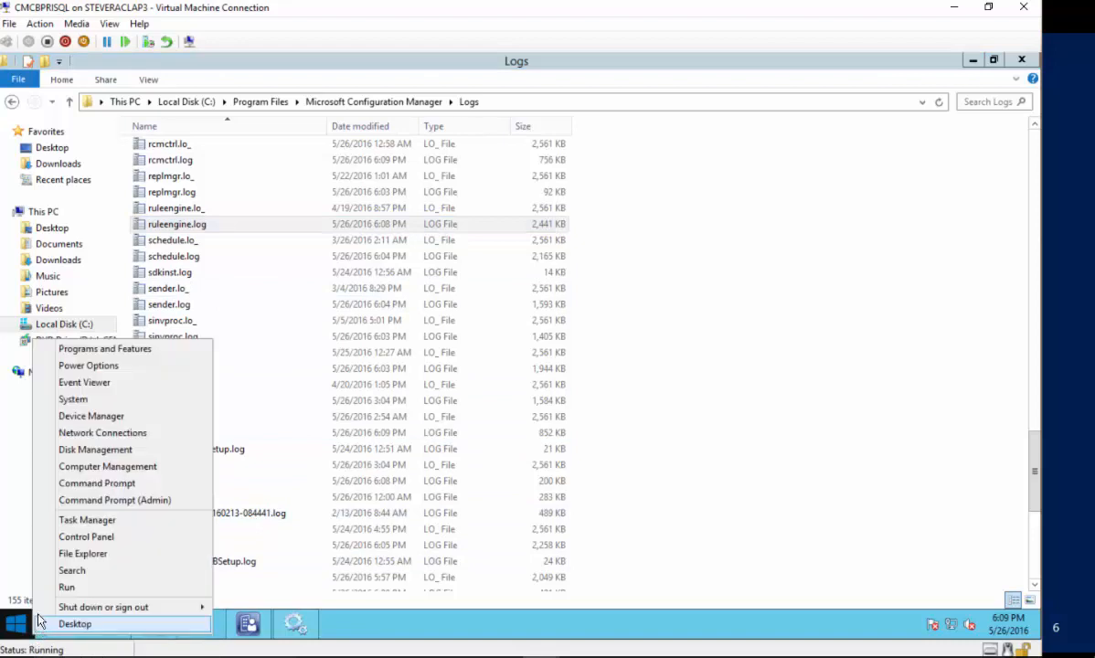
left_click(71, 591)
type("cmd")
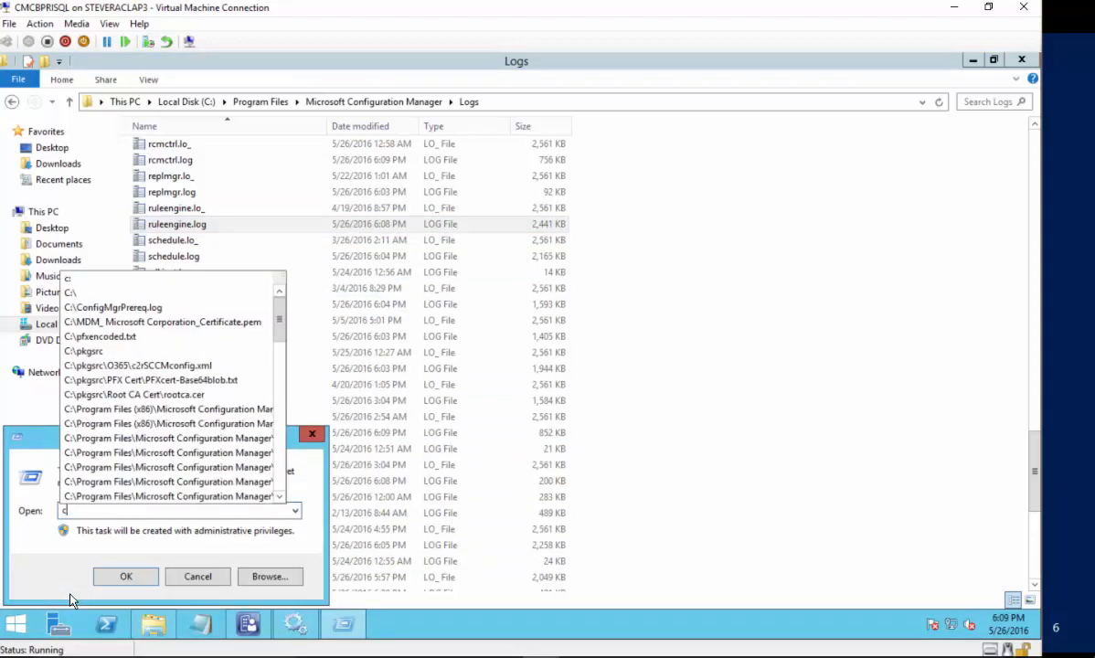
key("Return")
type("cd \\")
key("Return")
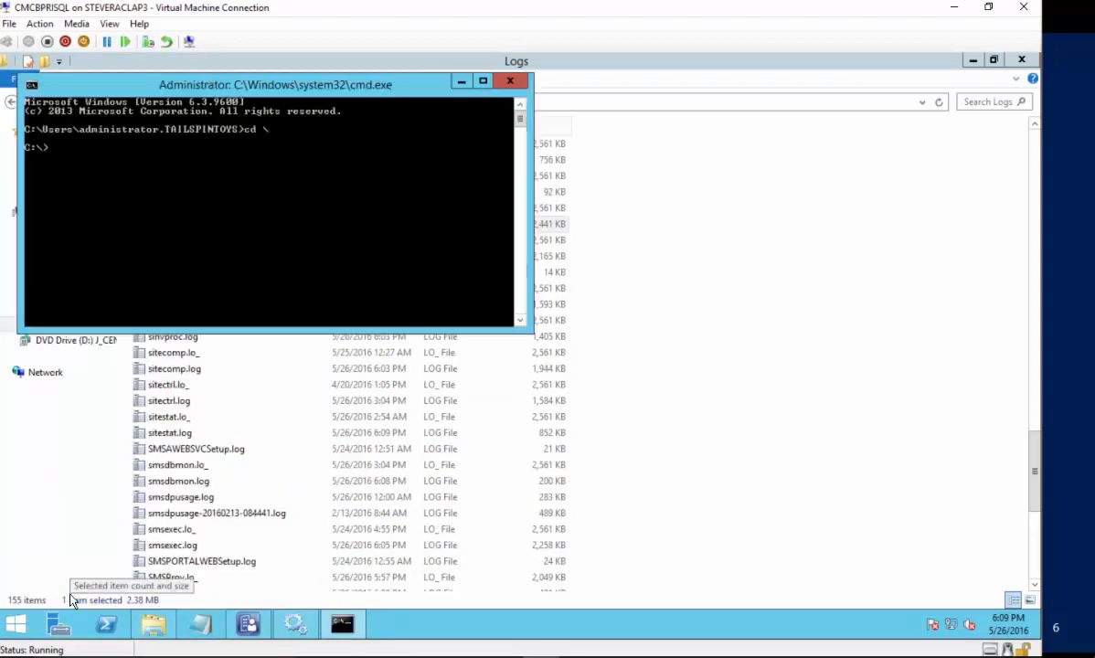
type("dir  patchdownlo")
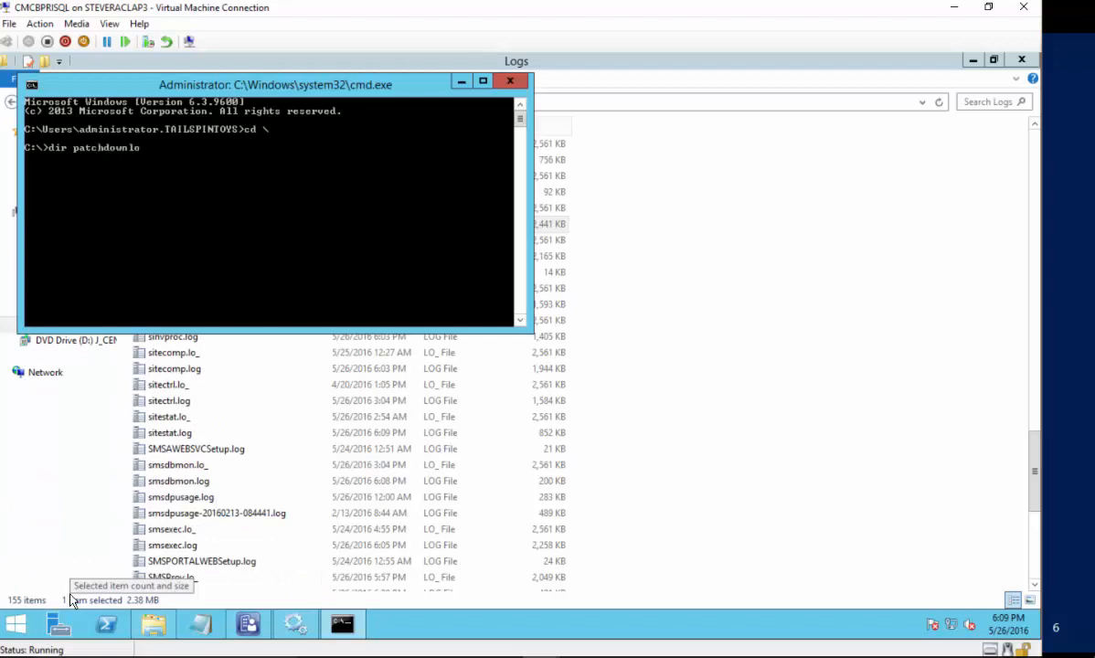
type("ader*.* /s")
key("Return")
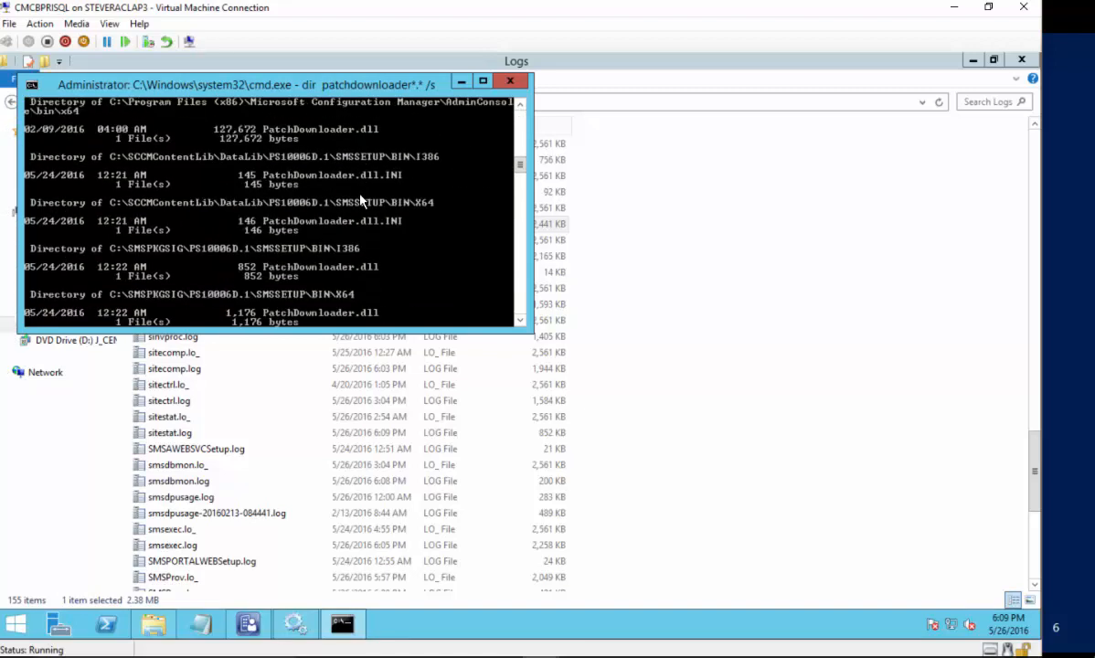
- Look through the search listing for the folders that hold PatchDownloader.log
scroll(487, 159, "up", 14)
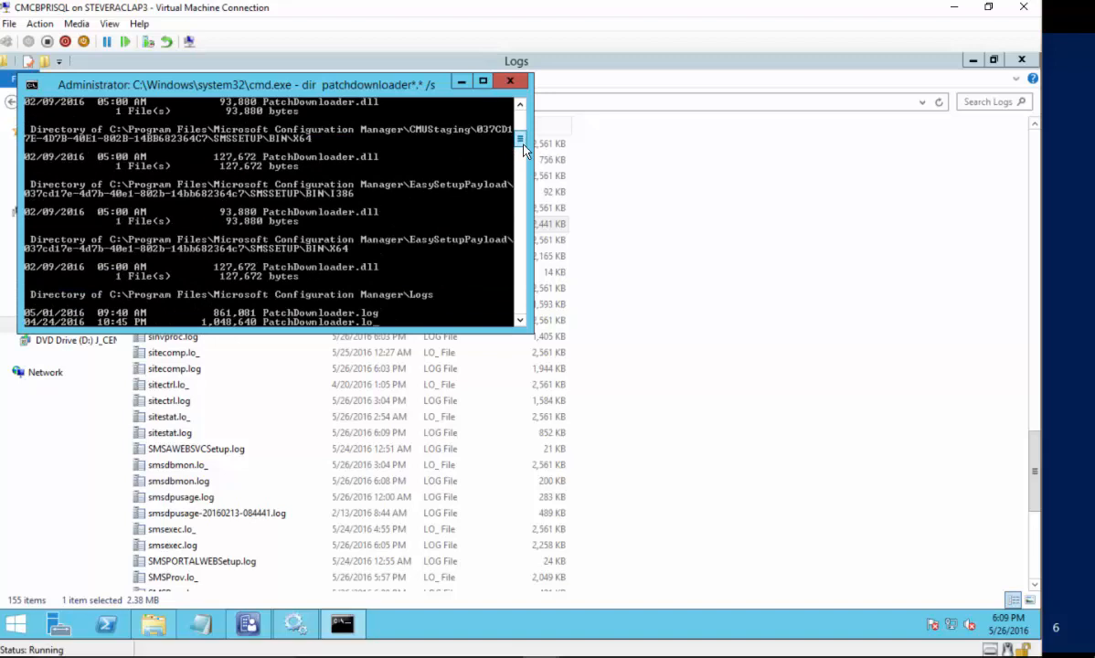
scroll(524, 146, "up", 4)
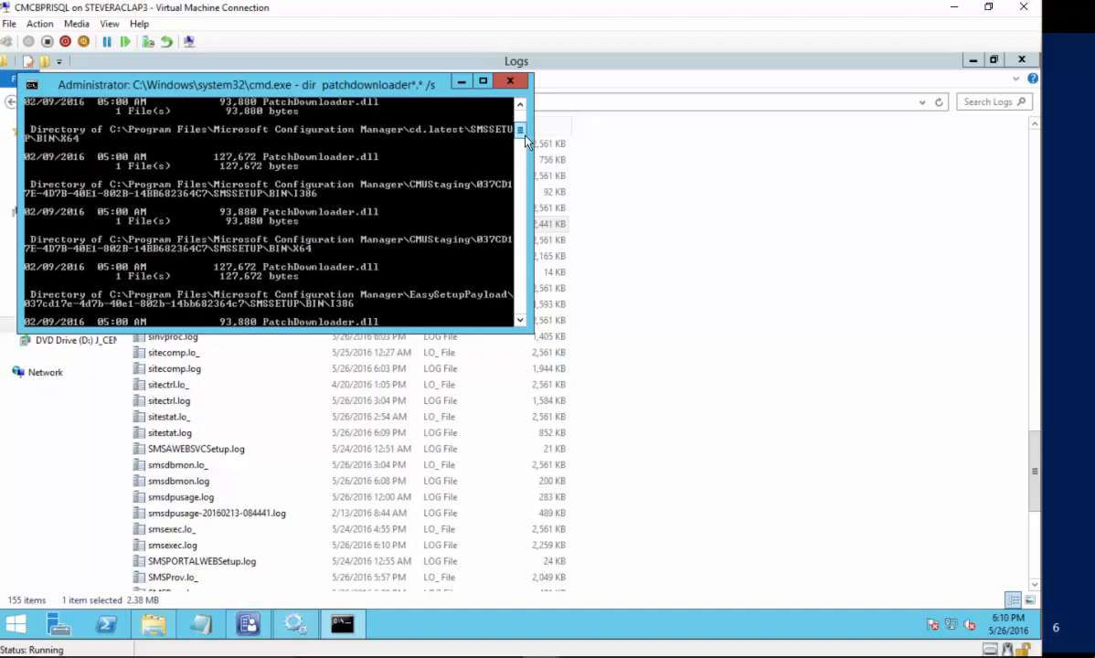
scroll(525, 137, "up", 2)
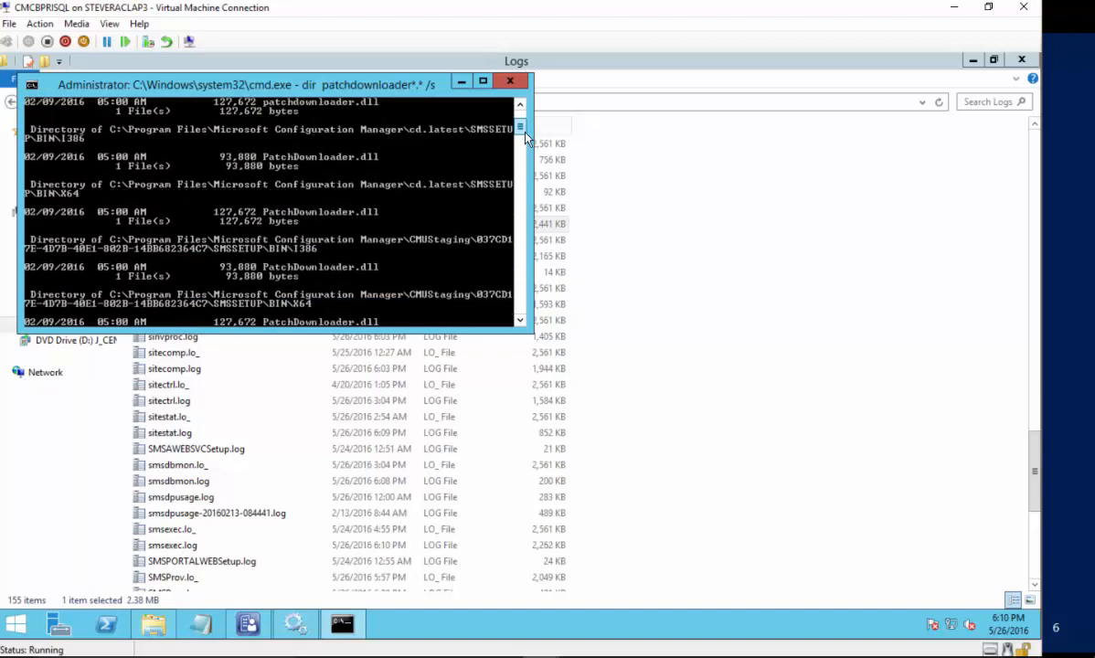
scroll(526, 137, "up", 4)
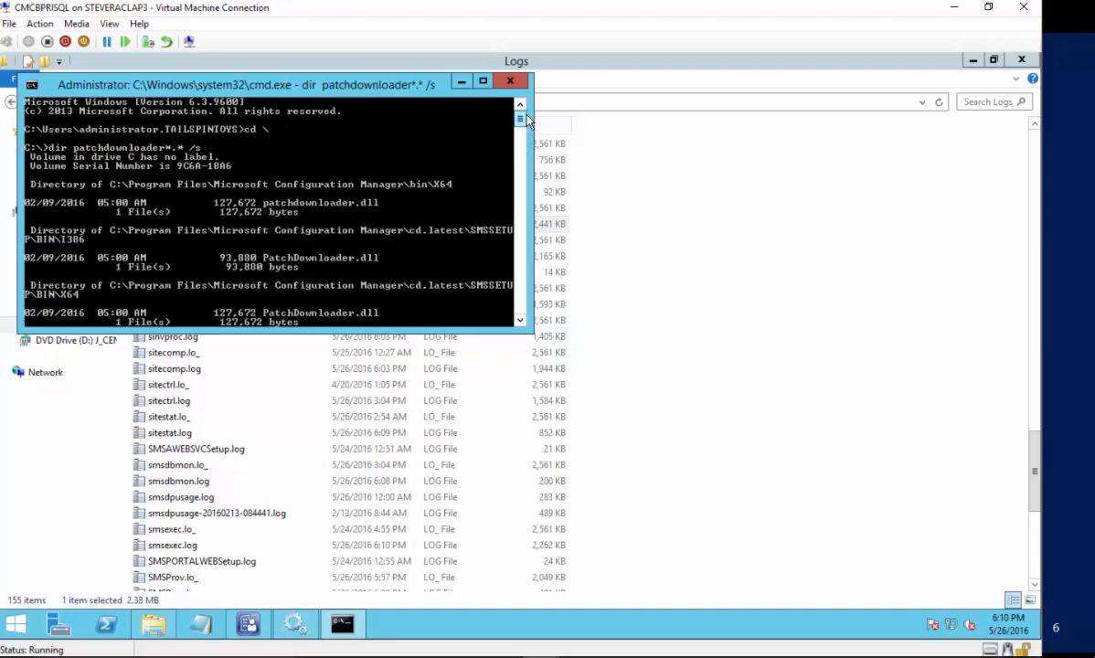
scroll(527, 120, "down", 9)
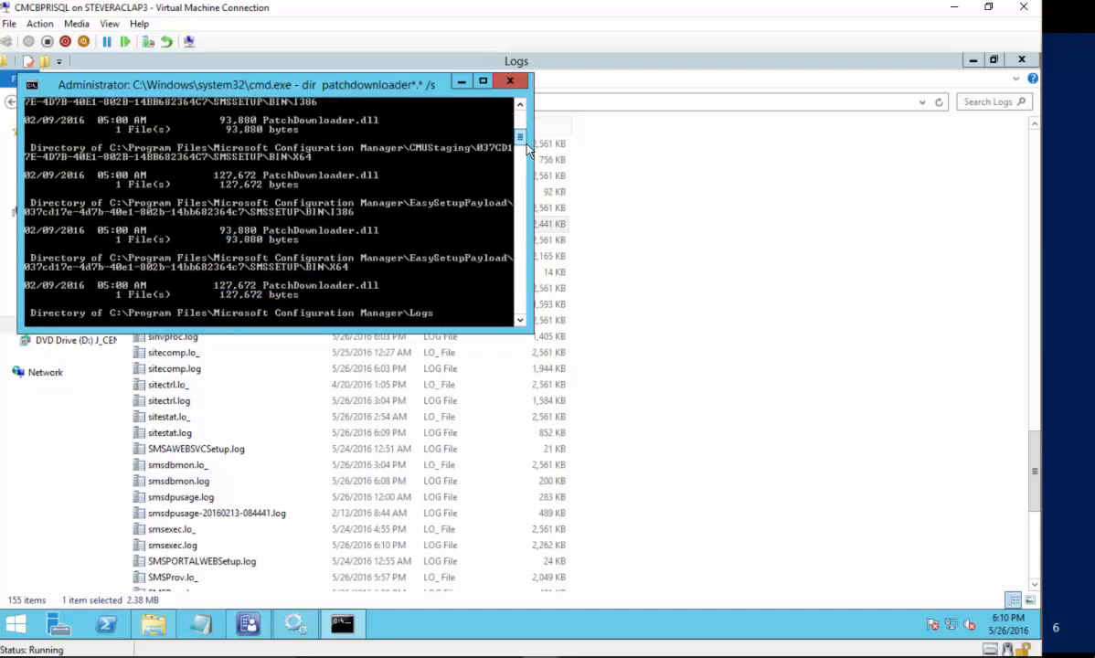
scroll(527, 147, "down", 4)
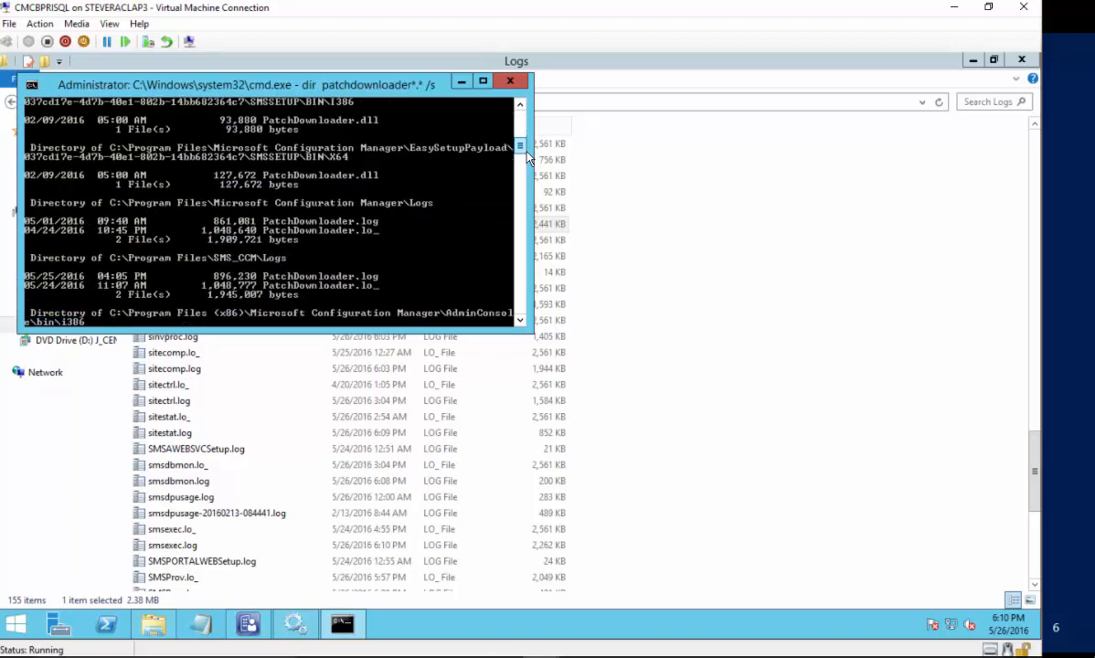
scroll(528, 157, "down", 5)
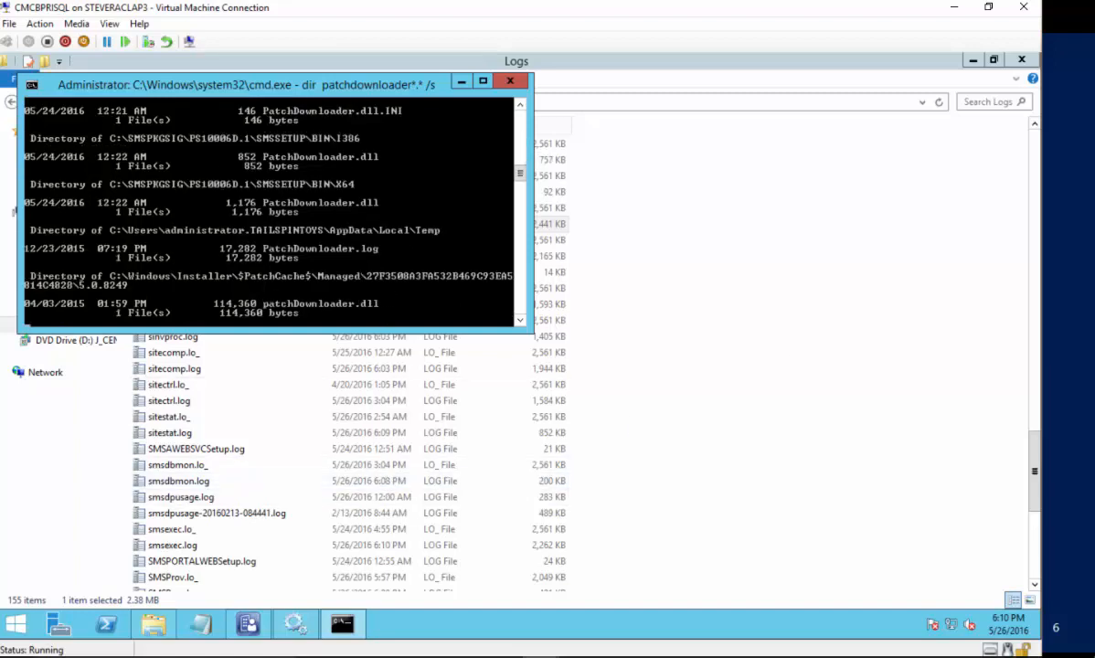
- Open PatchDownloader.log from the Configuration Manager Logs folder and review its latest download entries
left_click(493, 432)
scroll(494, 244, "up", 7)
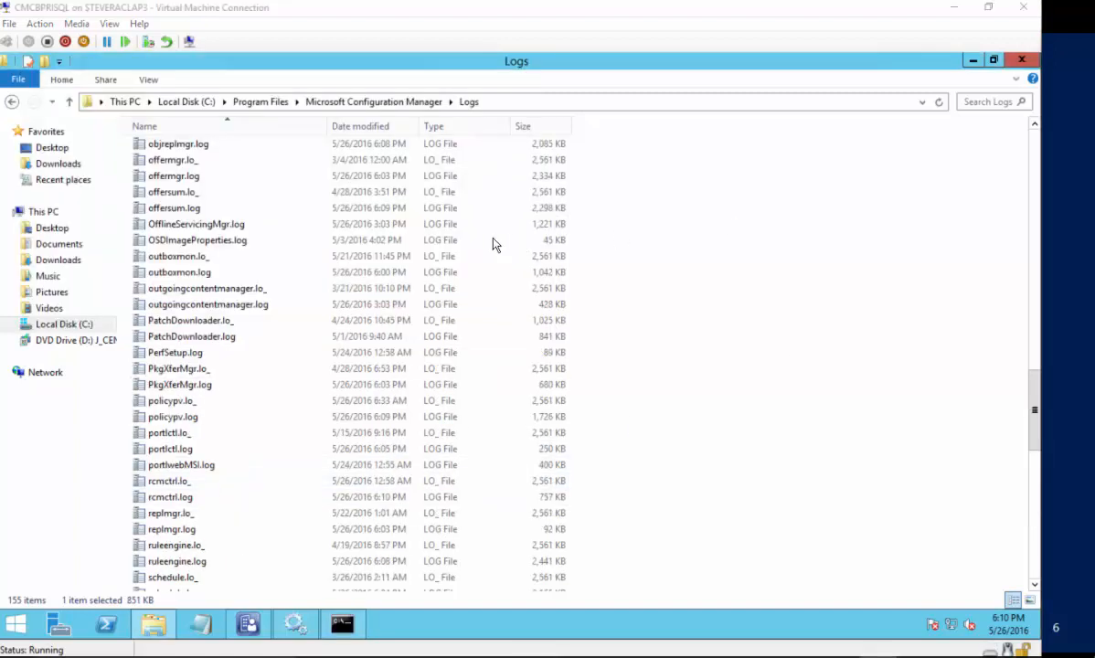
double_click(186, 337)
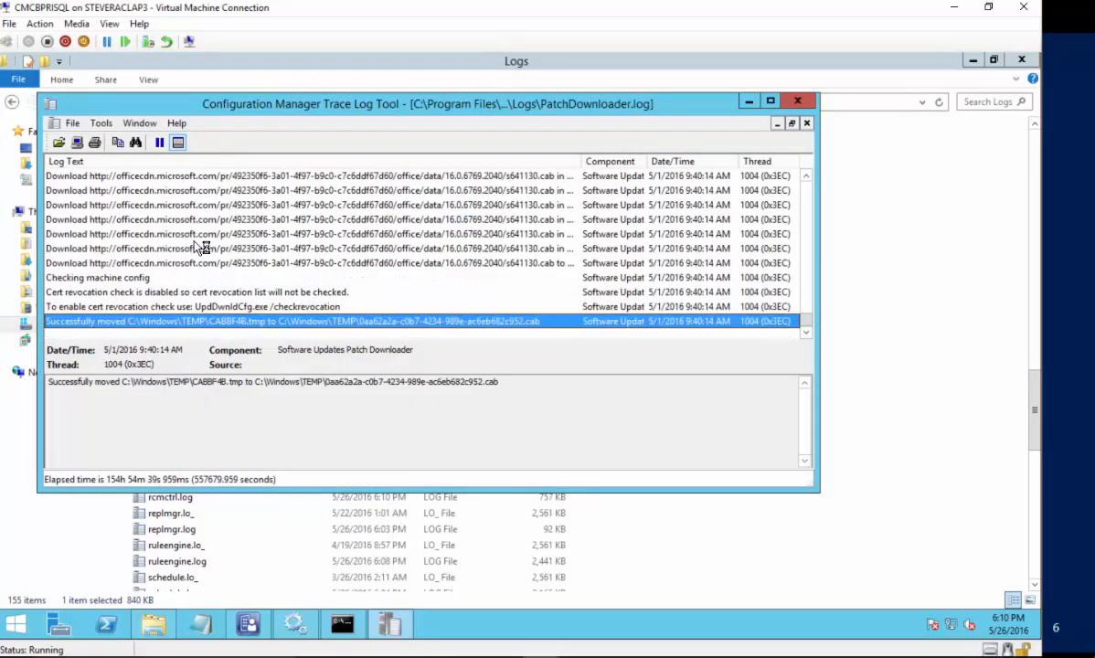
scroll(400, 283, "up", 2)
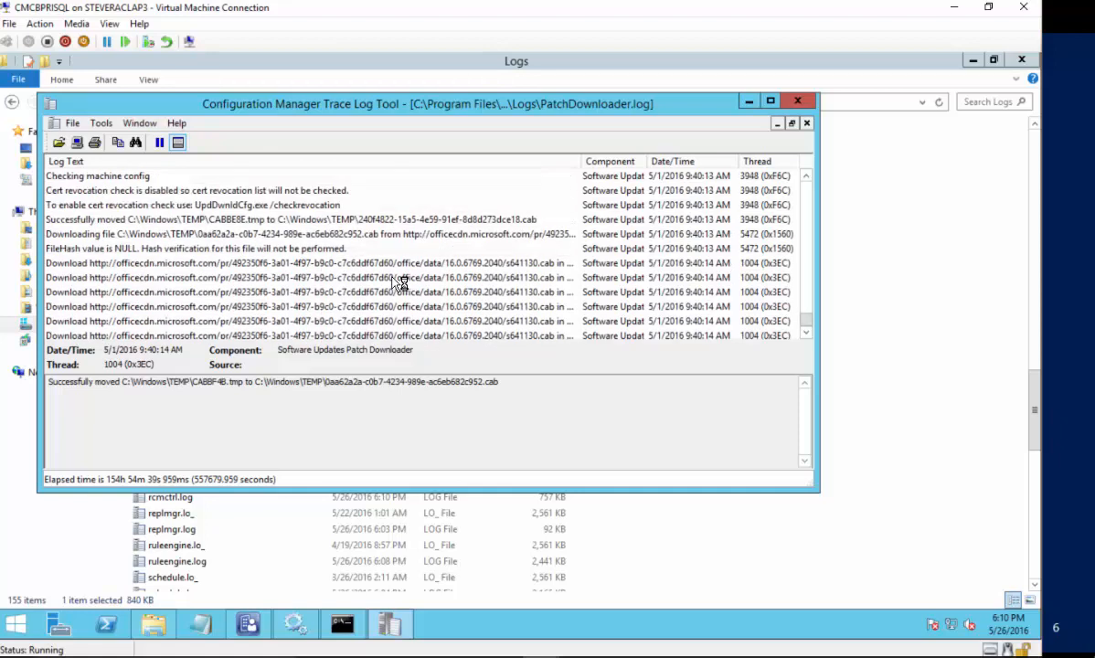
- Look through the earlier entries of PatchDownloader.log, and close the log, the Logs folder and the command prompt
scroll(399, 283, "up", 7)
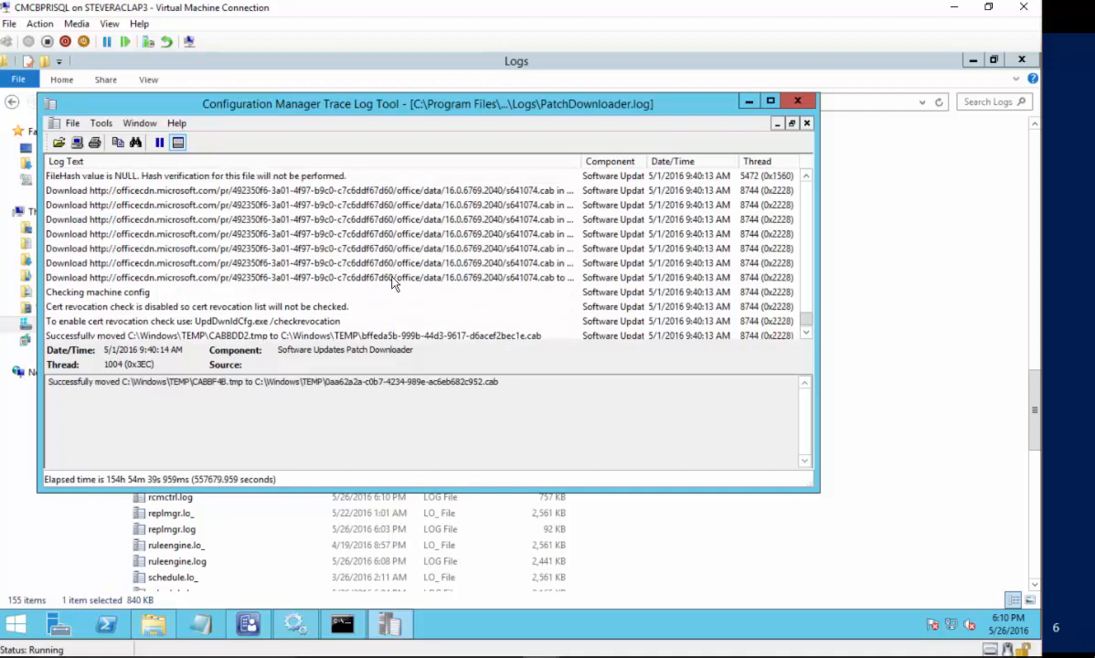
left_click(797, 101)
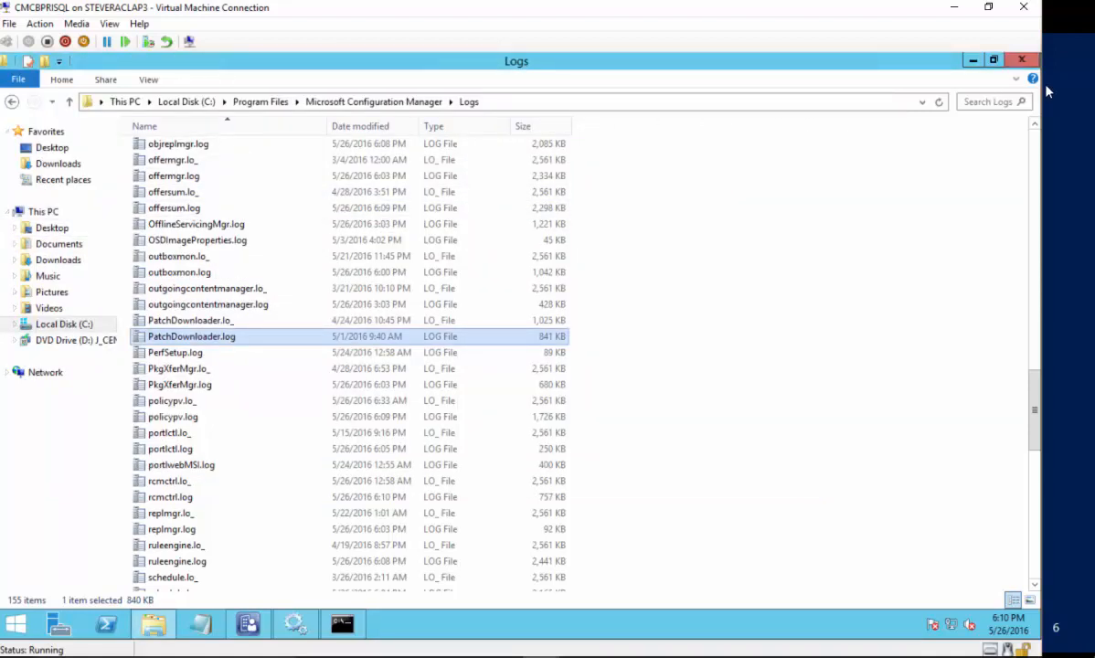
left_click(1019, 60)
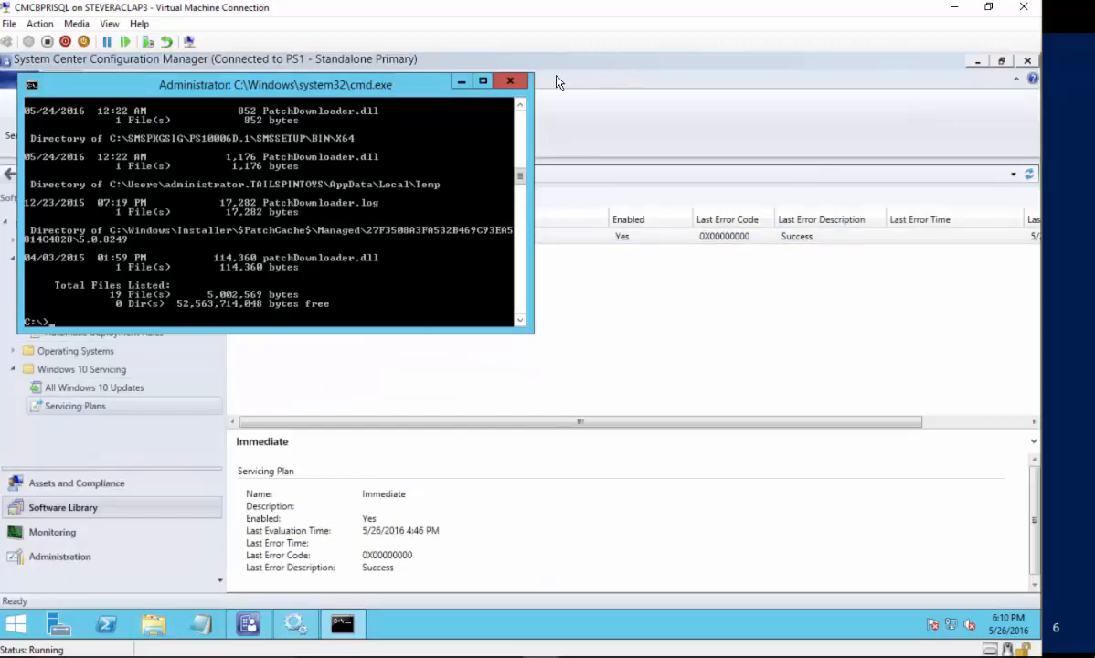
left_click(509, 82)
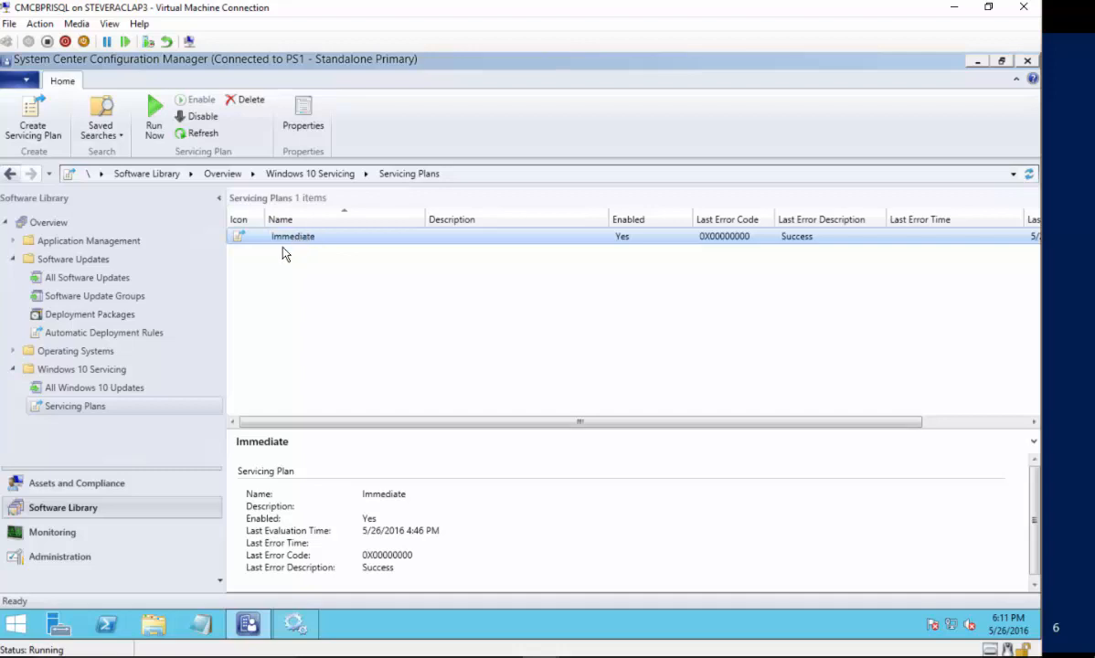
left_click(90, 295)
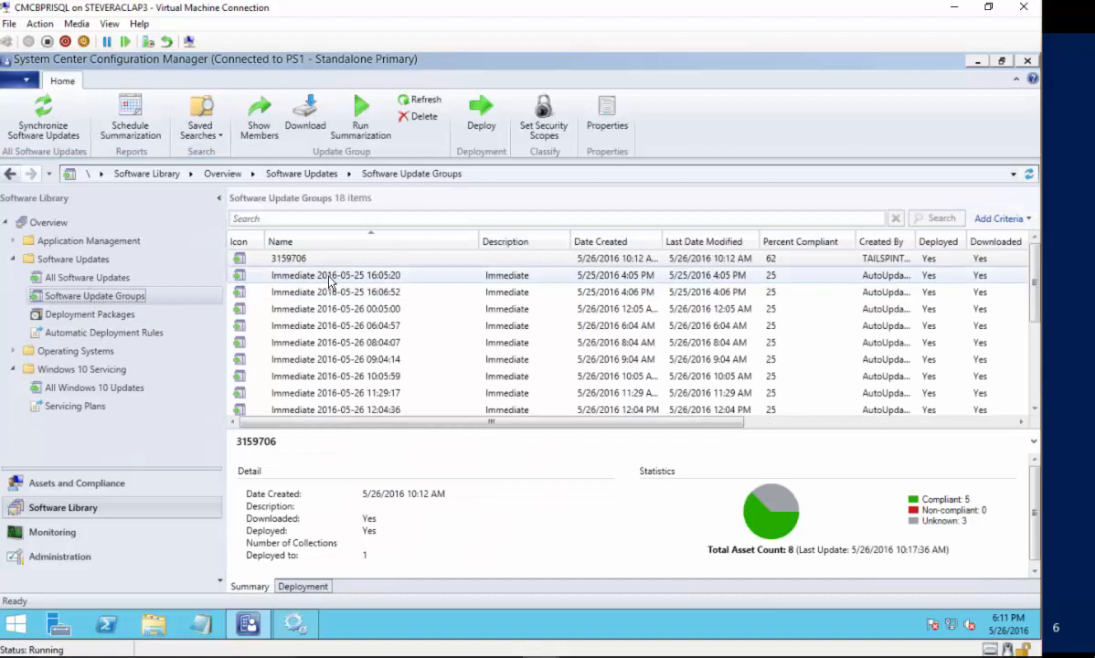
left_click(399, 275)
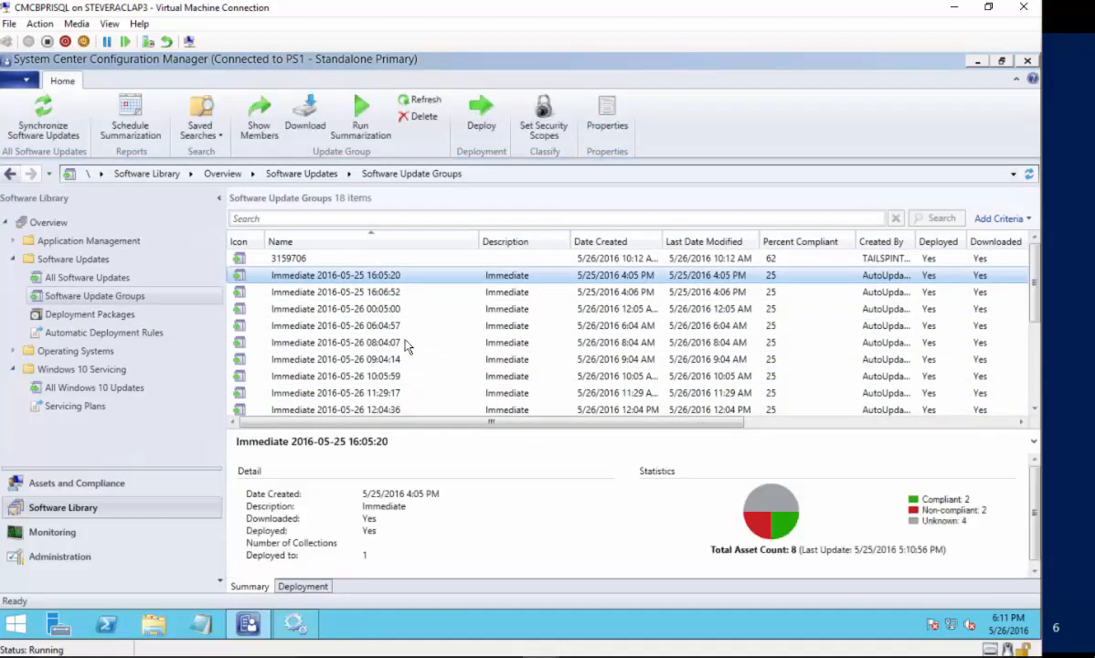
left_click(303, 586)
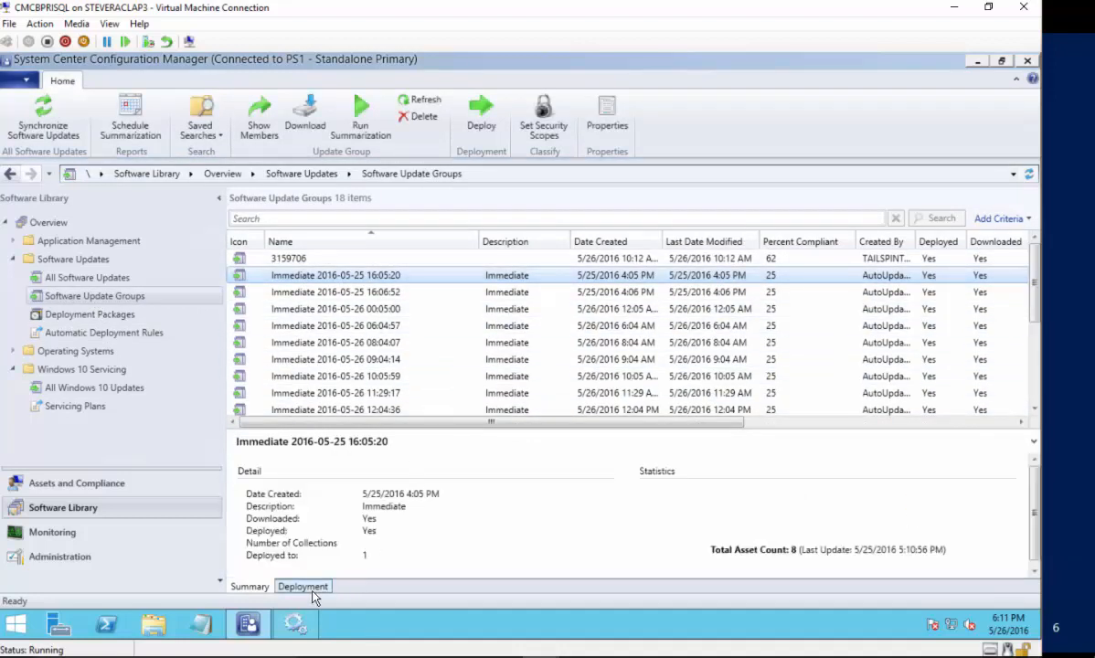
left_click(517, 481)
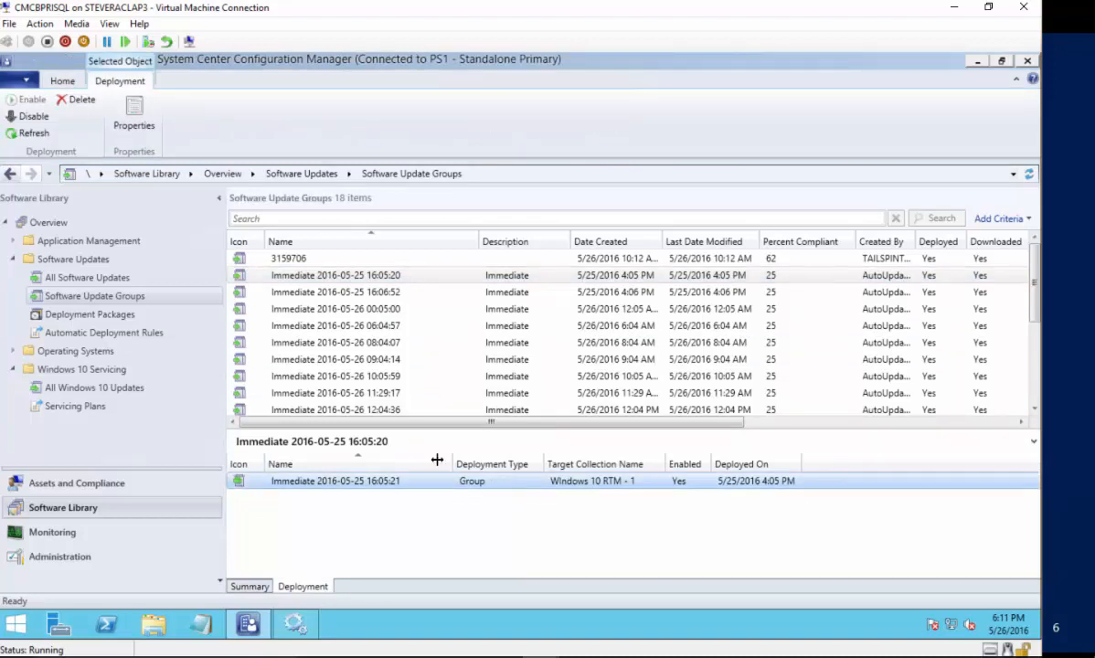
- Review the Immediate plan's entries in the list of monitored deployments
left_click(90, 532)
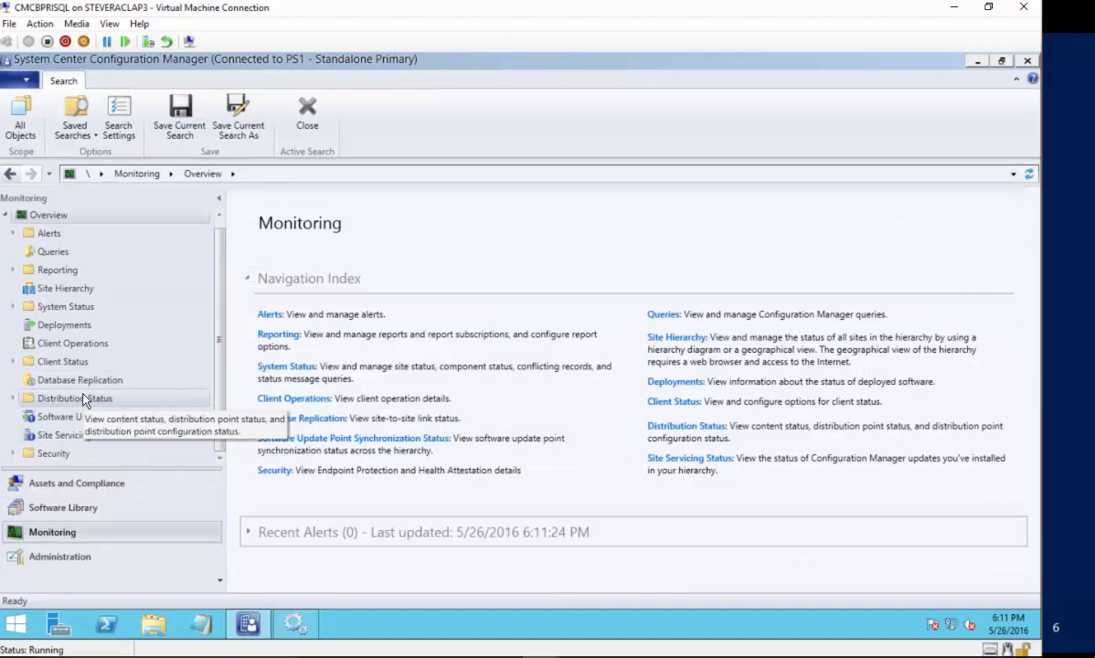
left_click(66, 326)
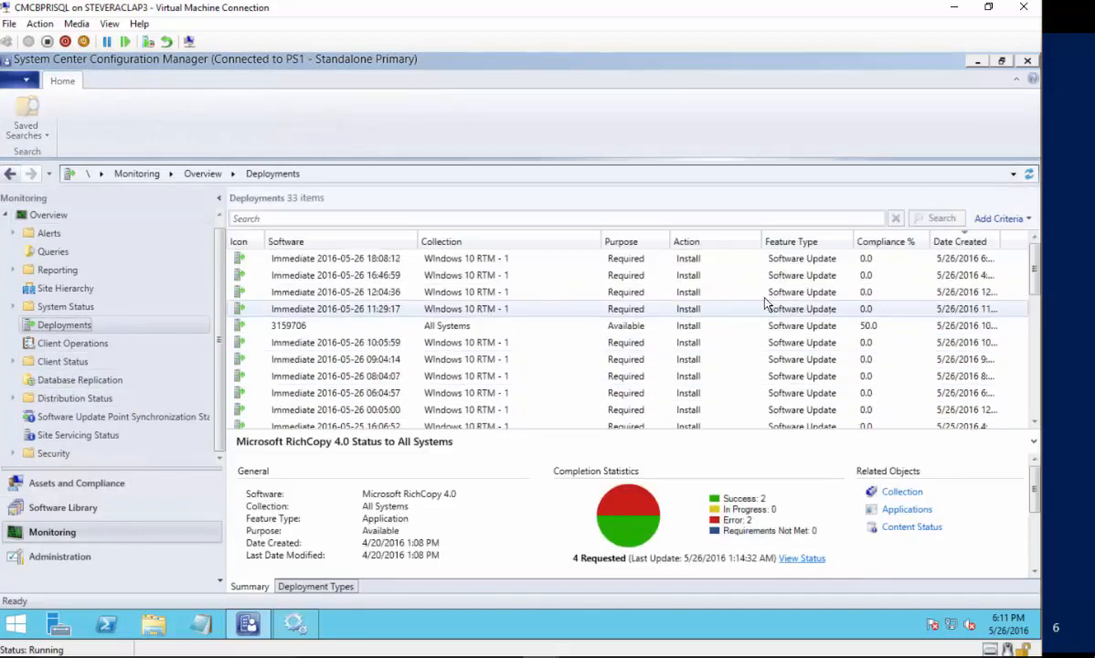
scroll(675, 264, "down", 1)
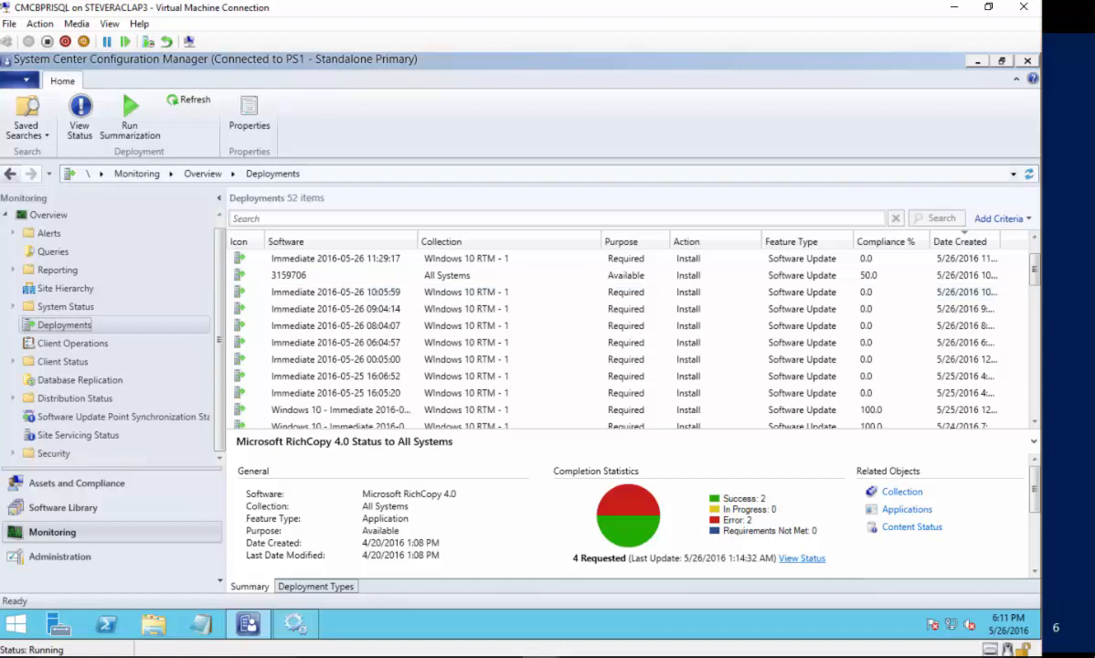
- Switch to the Win10MDM3-RTM virtual machine and view the available software in Software Center
left_click_drag(1094, 274, 508, 72)
double_click(508, 72)
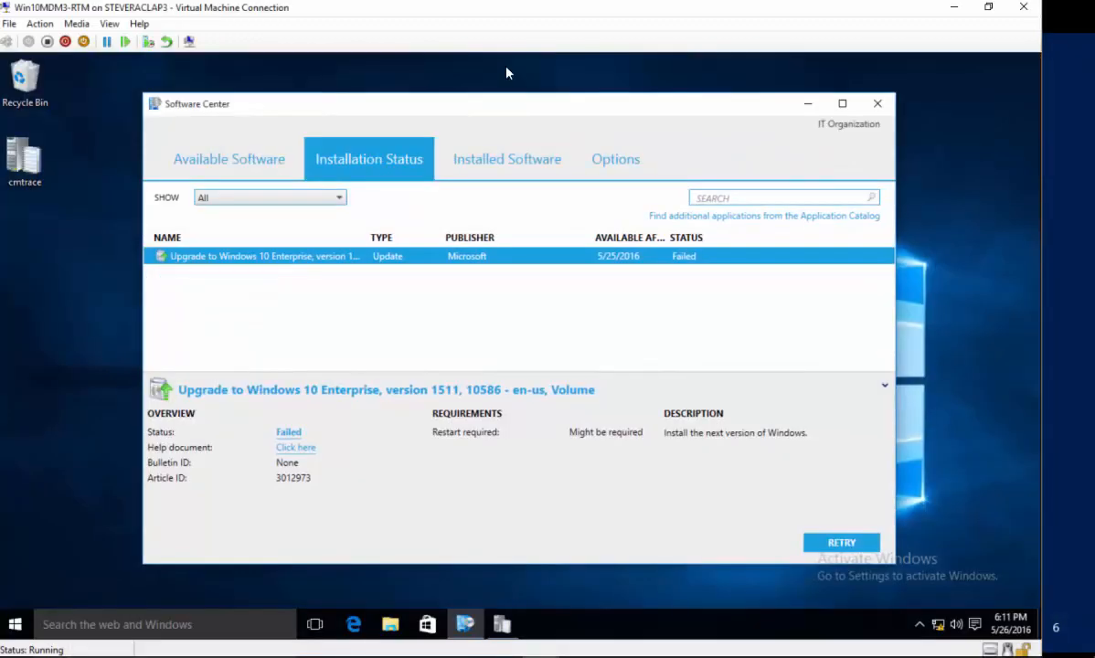
left_click(235, 162)
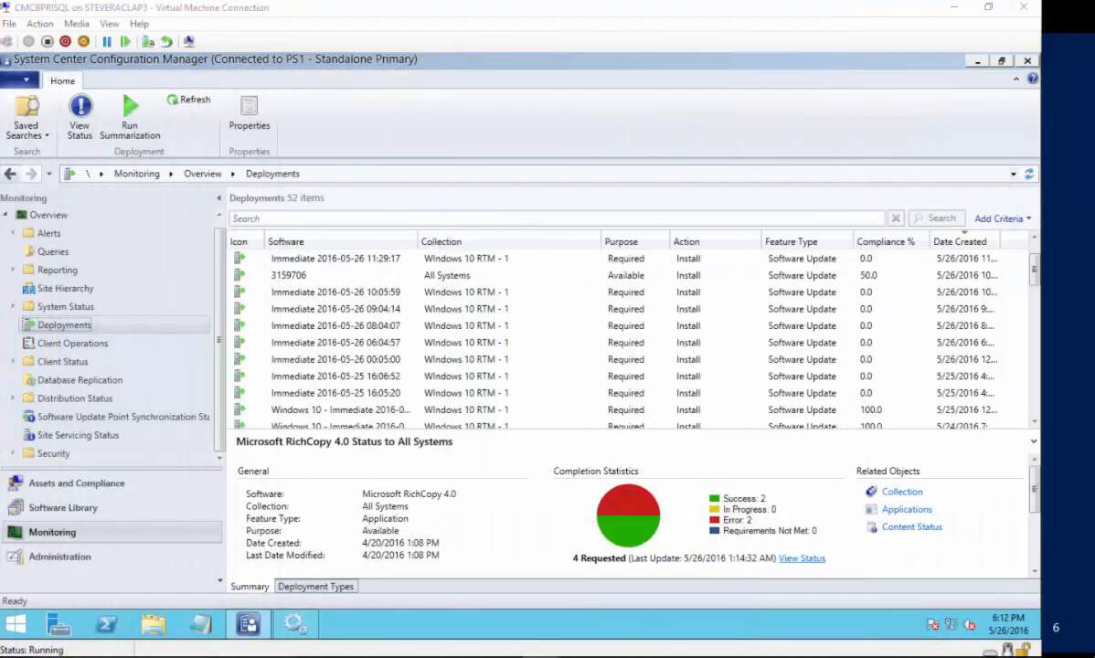
- On the CMCBPRISQL server, inspect the upgrade files in the first subfolder of C:\pkgsrc\Win10 -1511, and close the folder
left_click(162, 631)
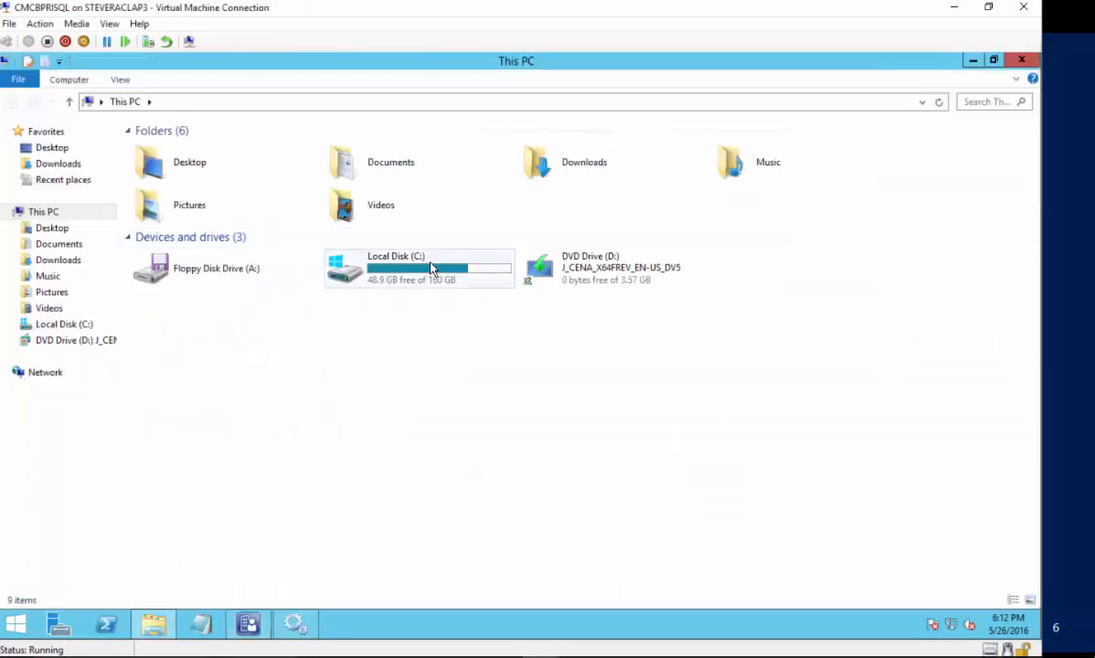
mouse_move(427, 272)
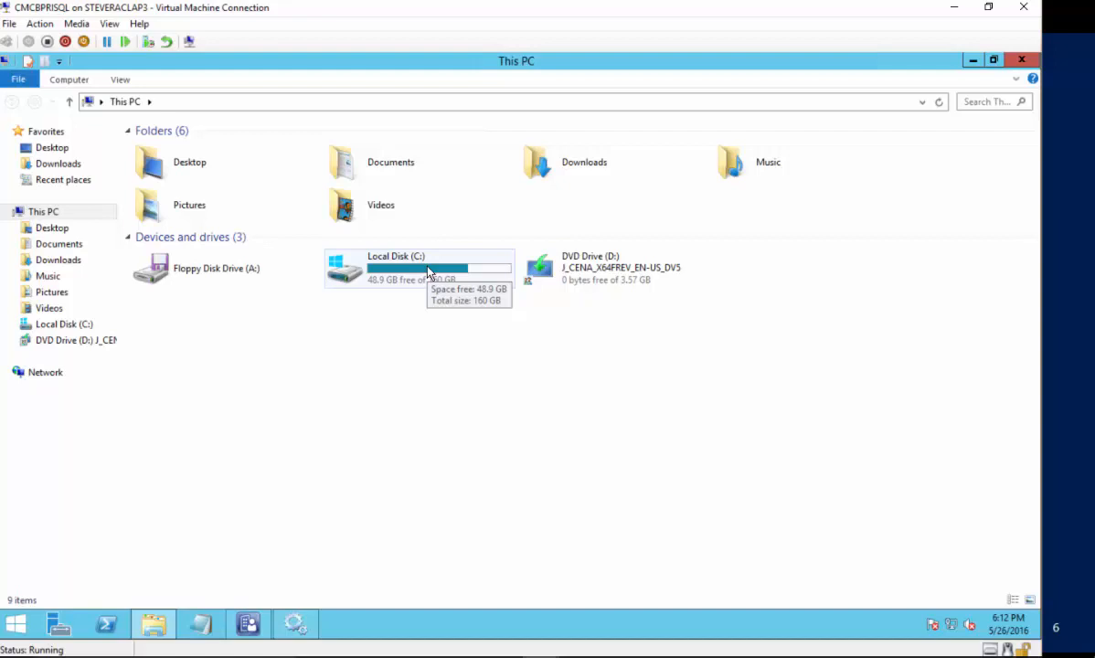
double_click(427, 272)
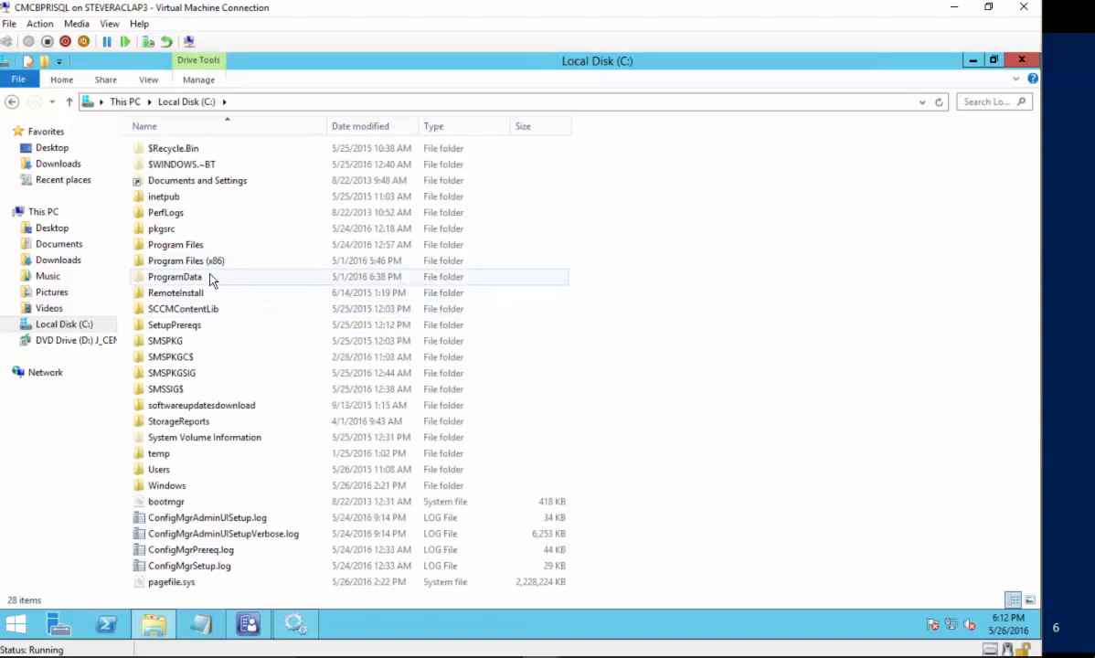
double_click(172, 228)
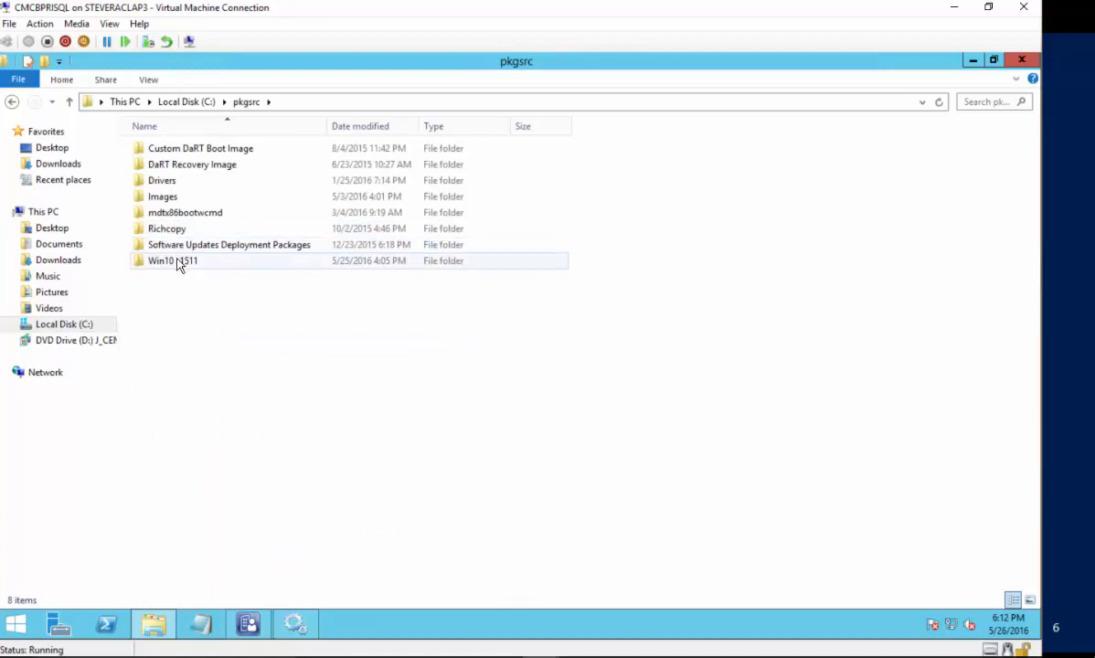
left_click(178, 264)
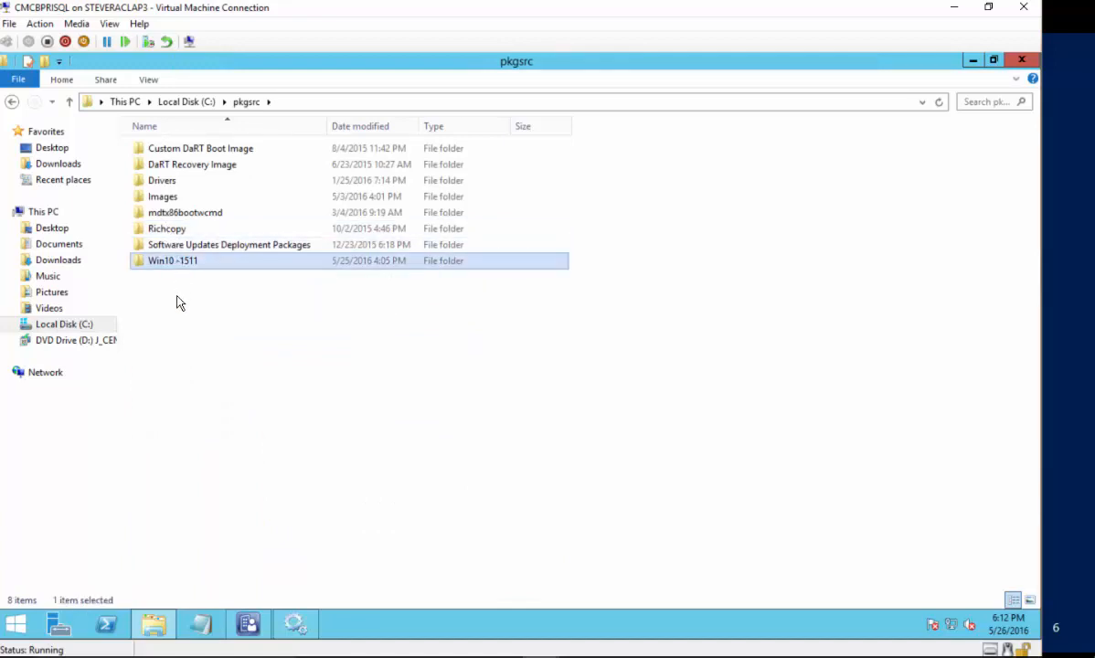
double_click(179, 266)
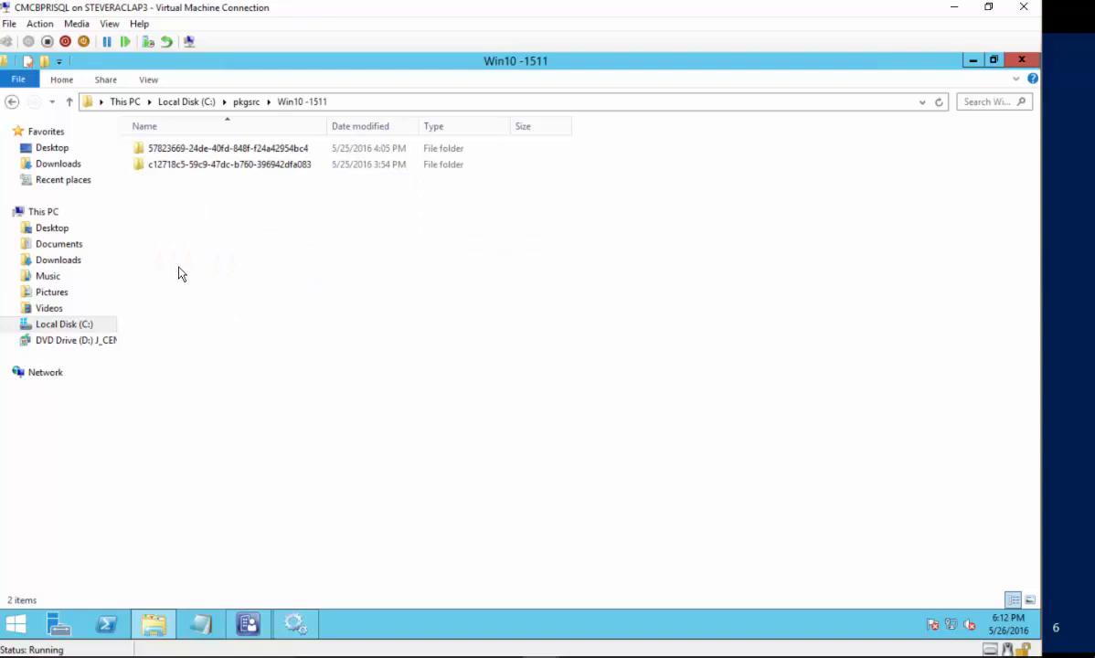
double_click(200, 150)
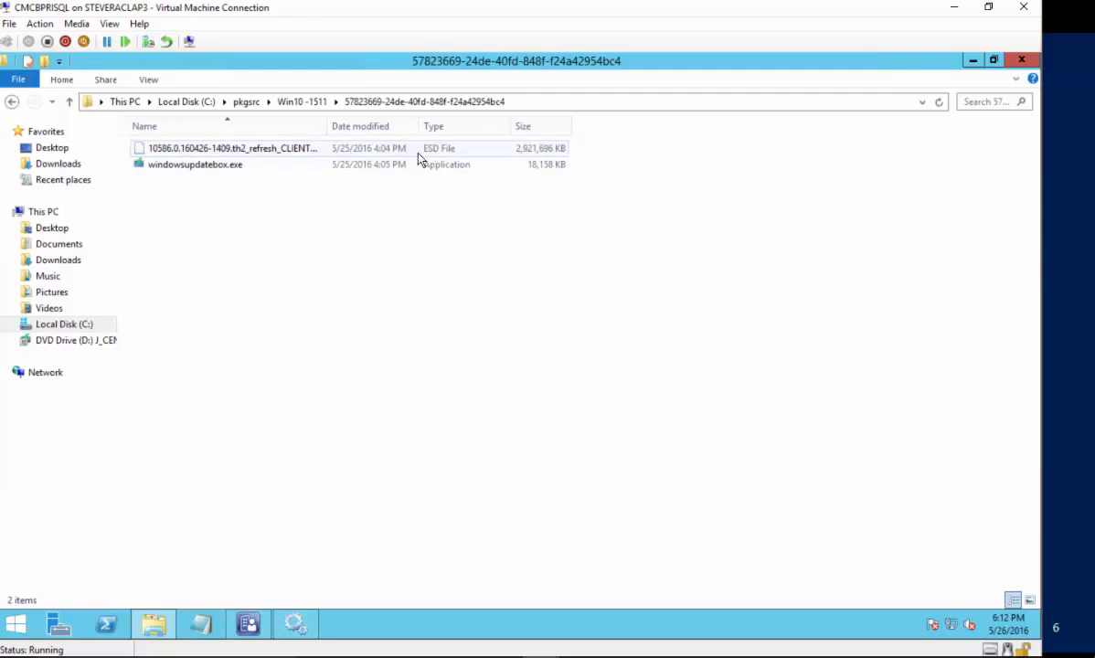
mouse_move(217, 172)
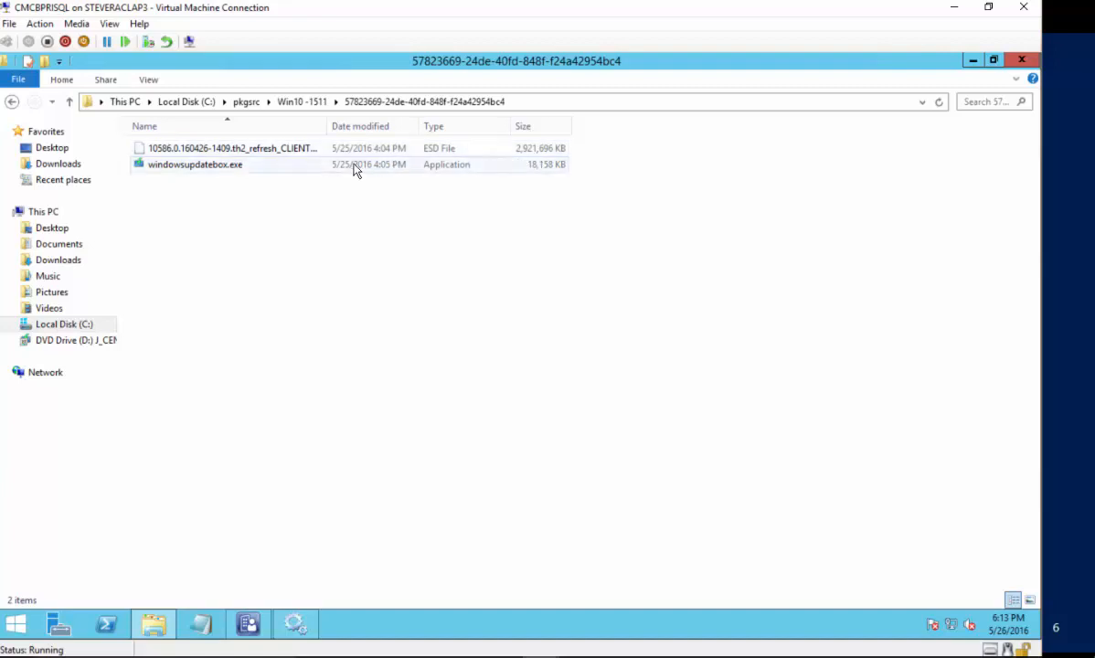
mouse_move(272, 155)
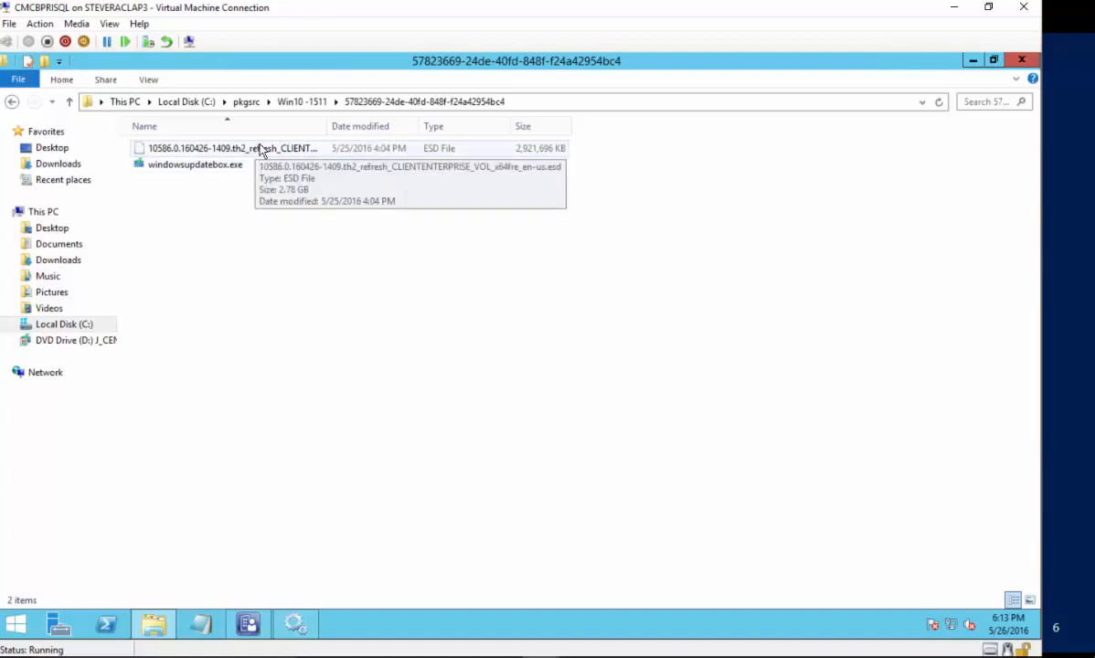
left_click(1008, 62)
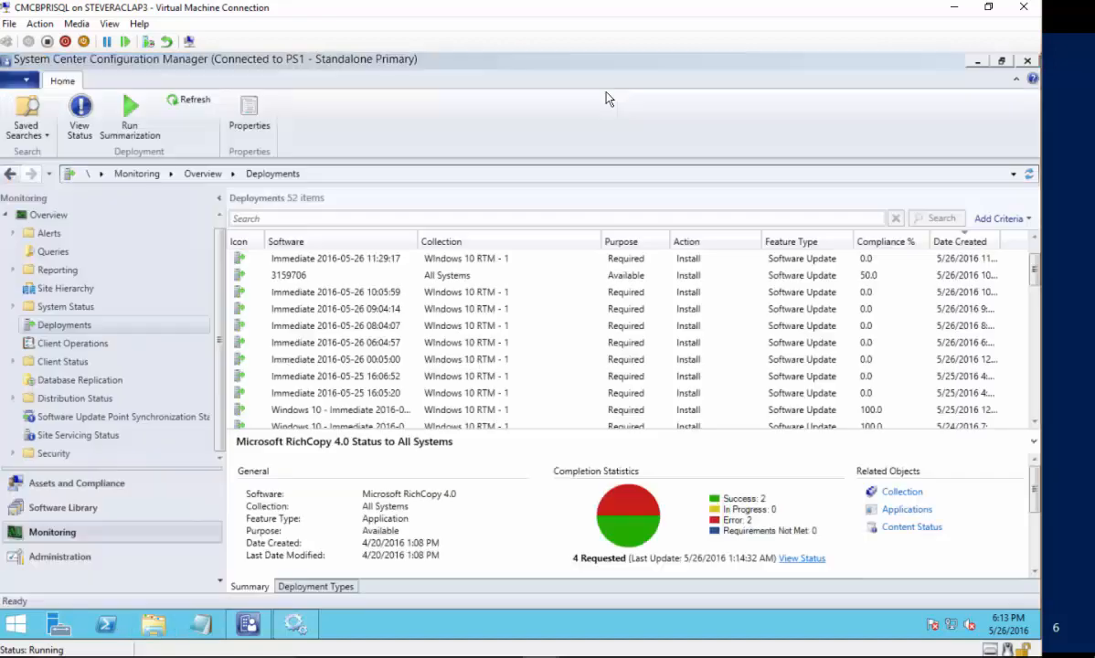
- Switch to Win10MDM3-RTM and retry the "Upgrade to Windows 10 Enterprise, version 1511, 10586" update in Software Center
left_click_drag(0, 77, 559, 44)
double_click(561, 44)
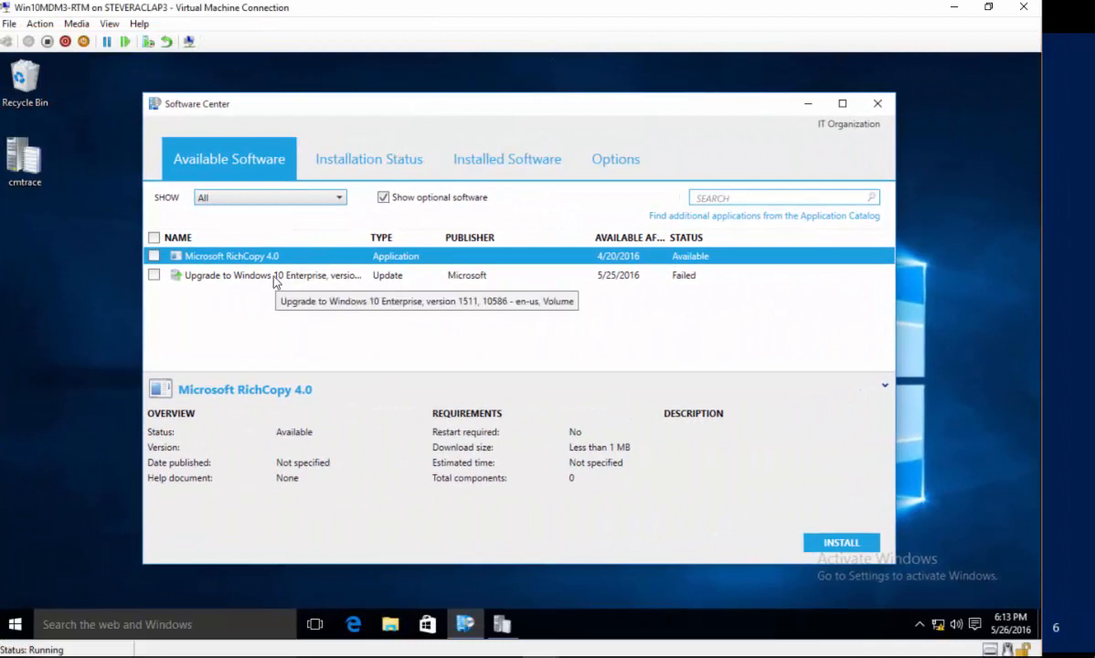
left_click(255, 272)
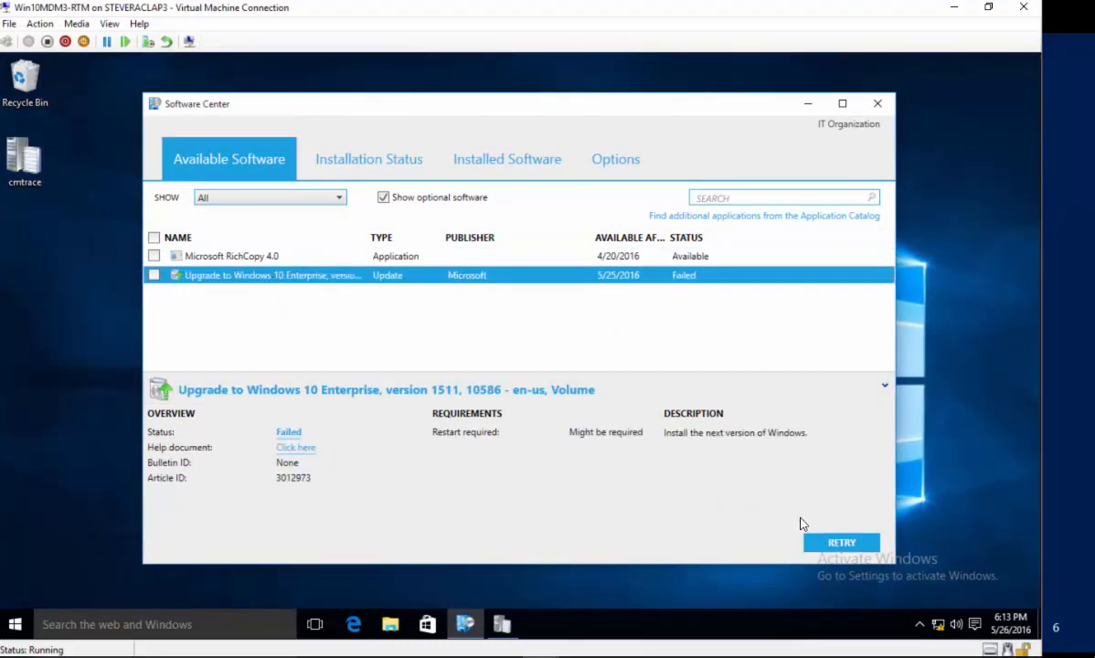
left_click(839, 542)
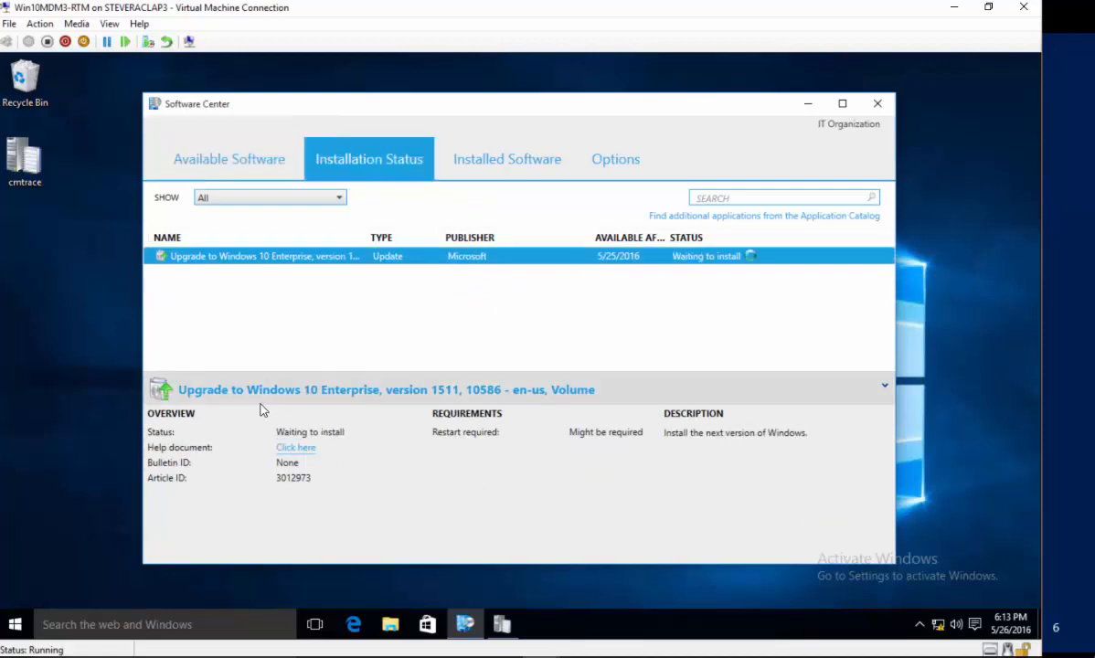
- Grant access to C:\Windows\ccmcache, inspect the cached upgrade files in its folder 2, and close the window
left_click(390, 625)
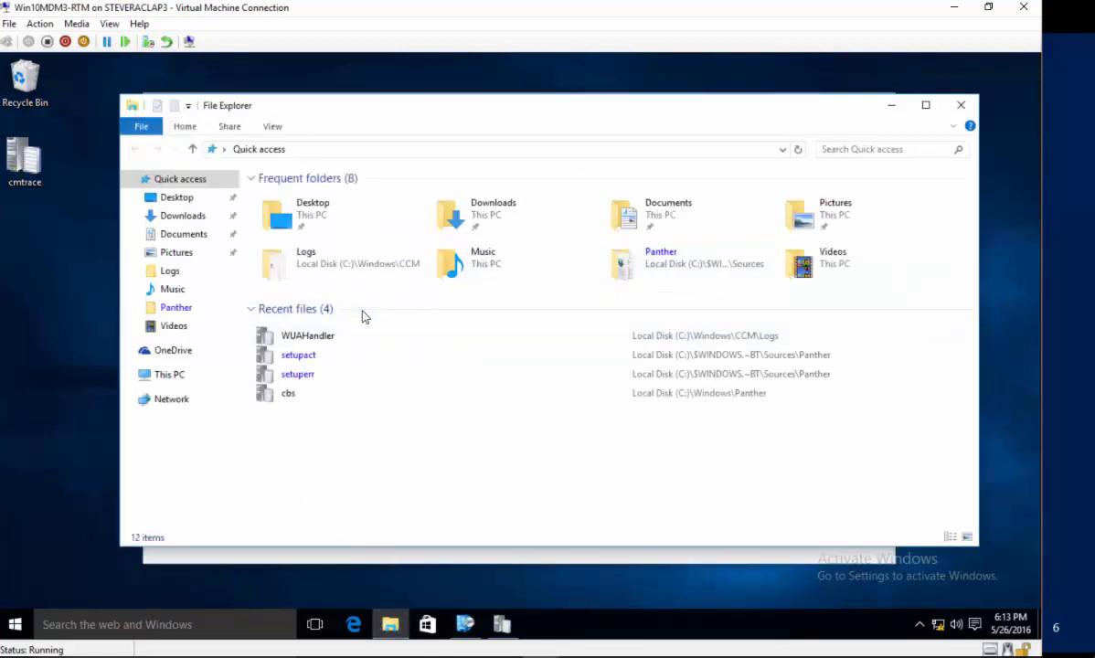
left_click(171, 378)
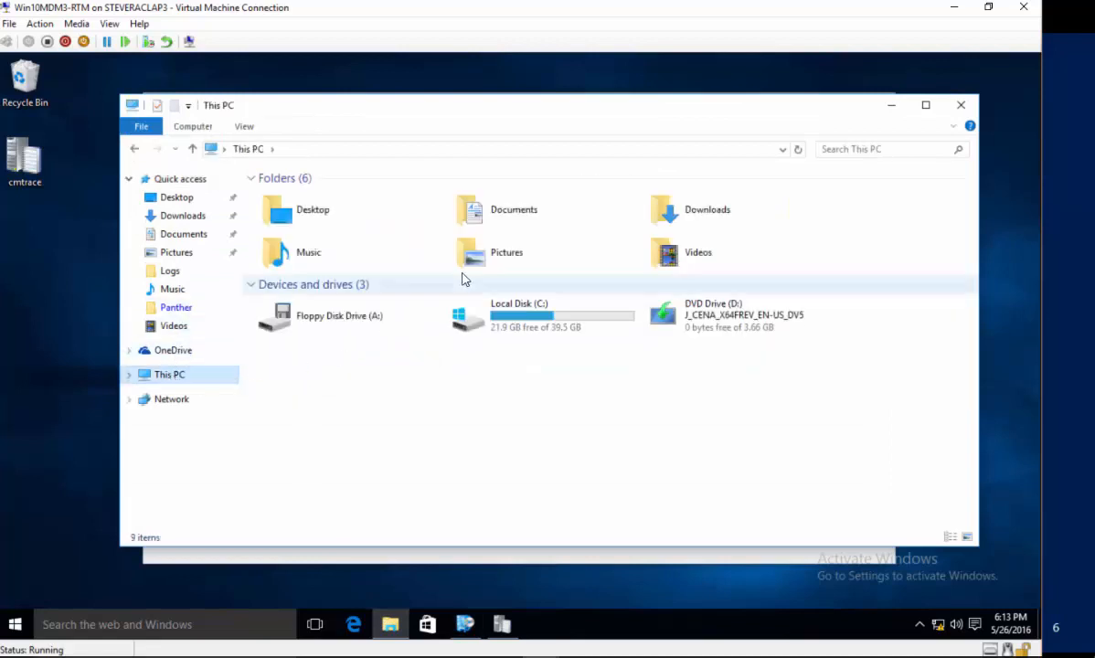
double_click(484, 301)
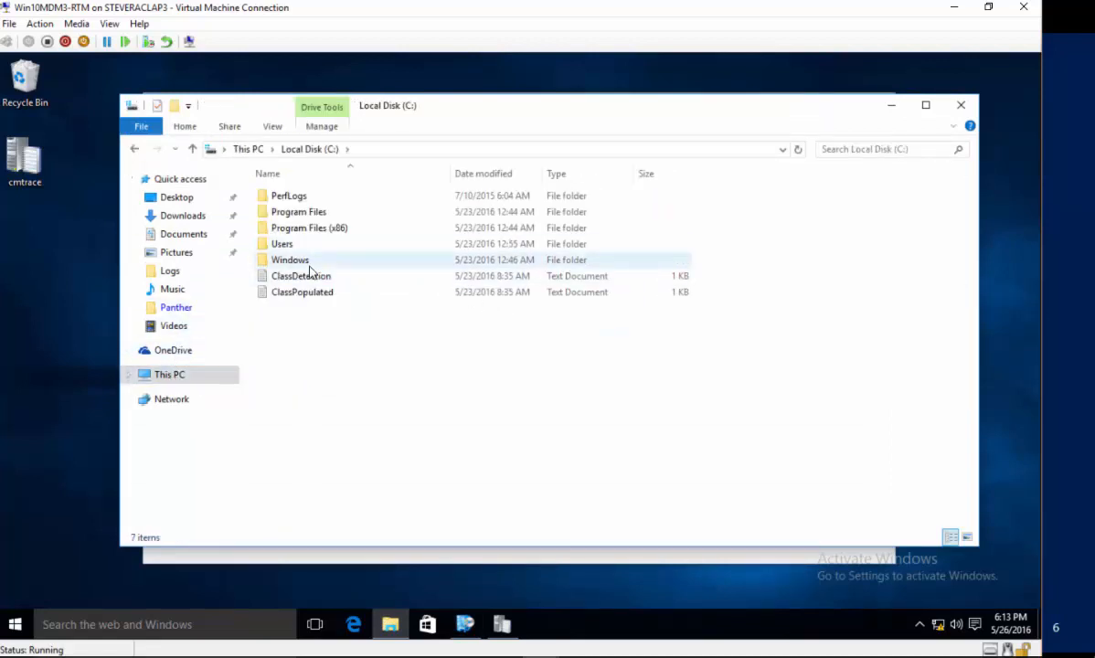
double_click(309, 268)
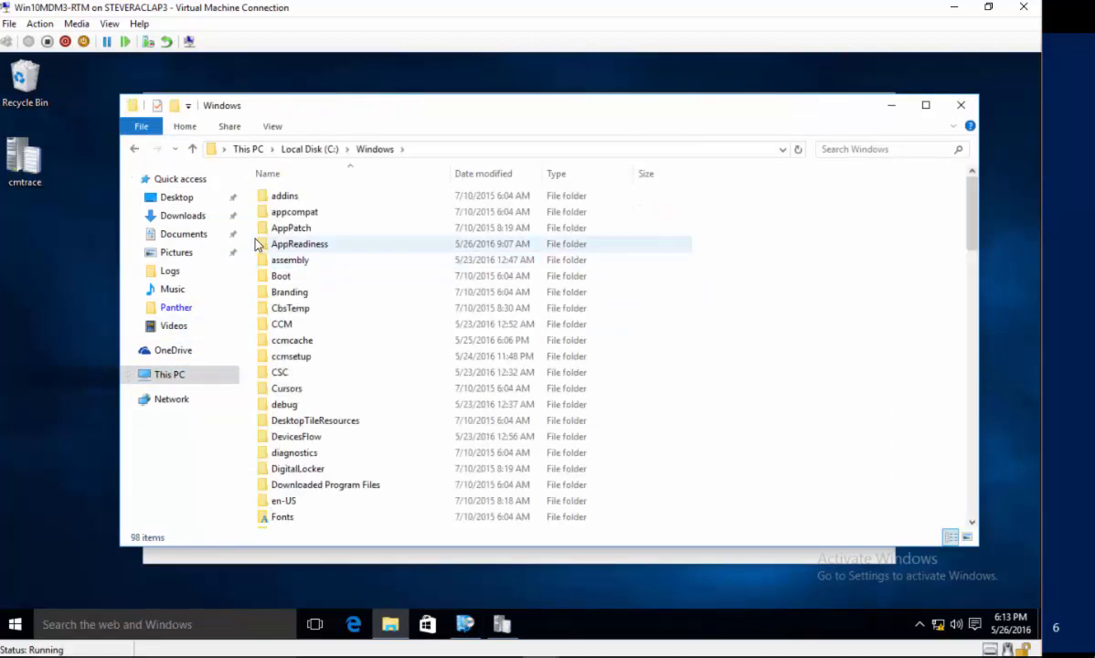
double_click(292, 338)
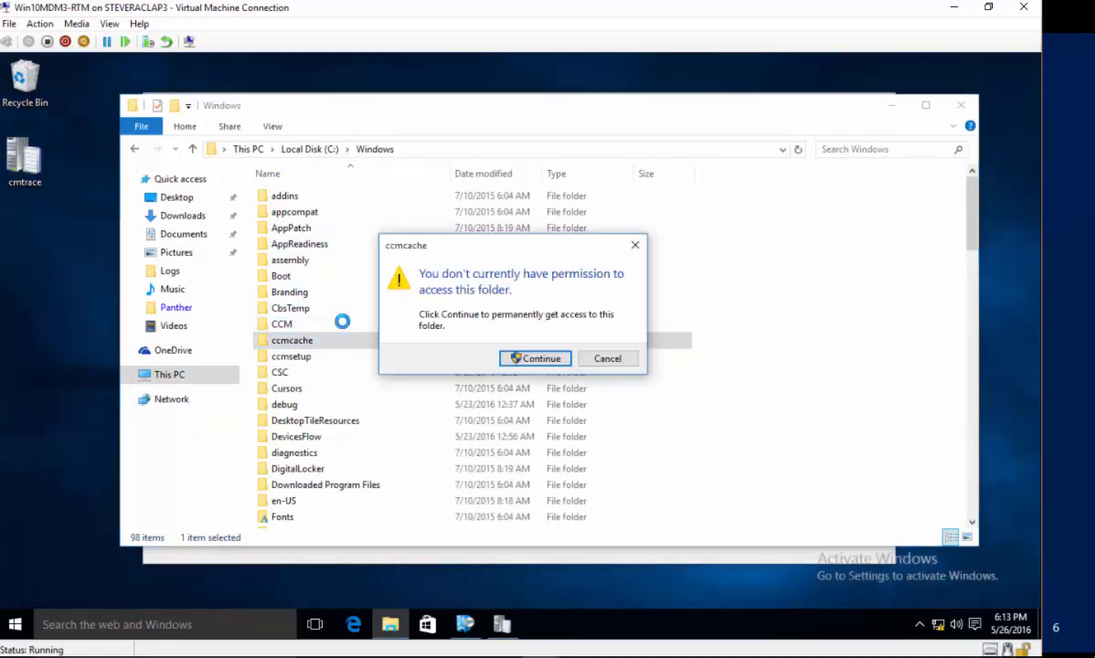
left_click(522, 358)
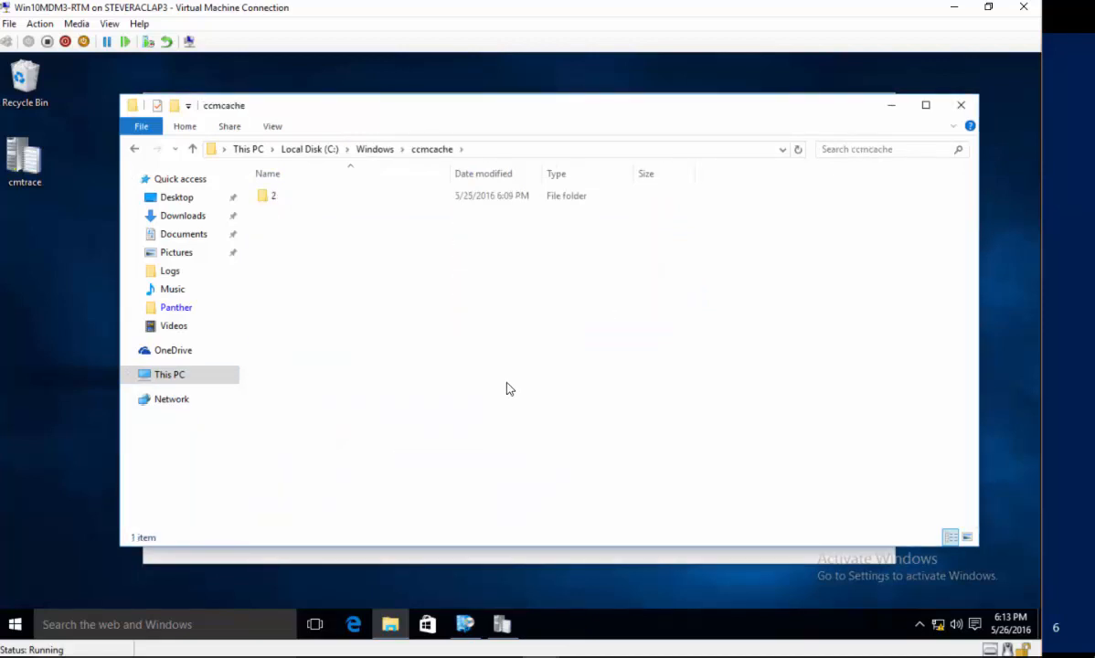
double_click(306, 198)
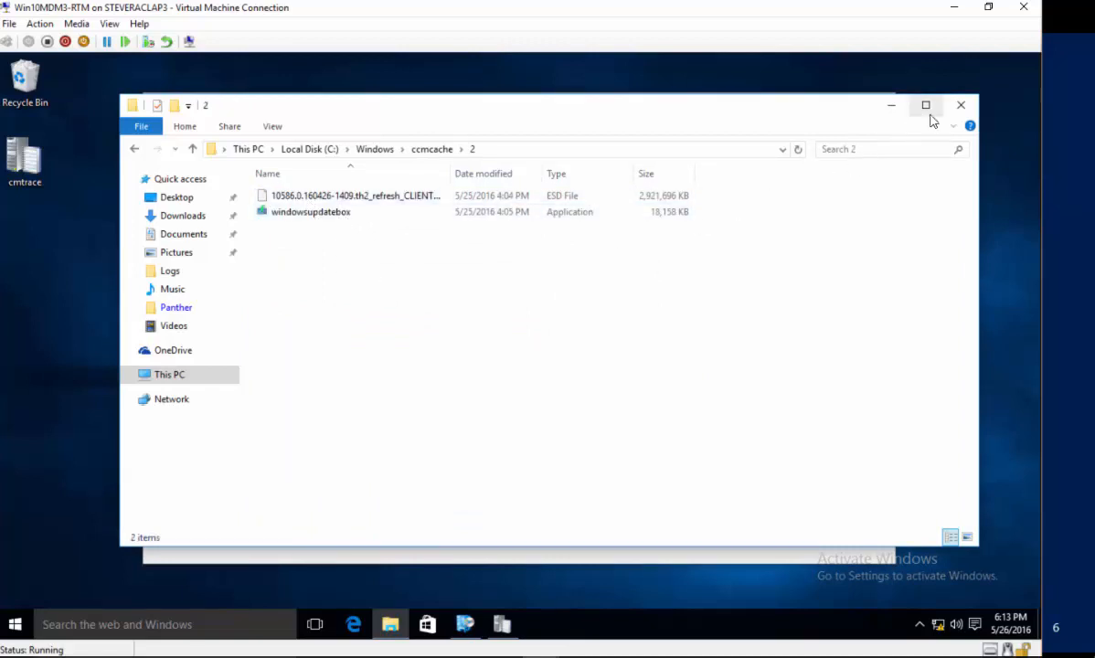
left_click(960, 104)
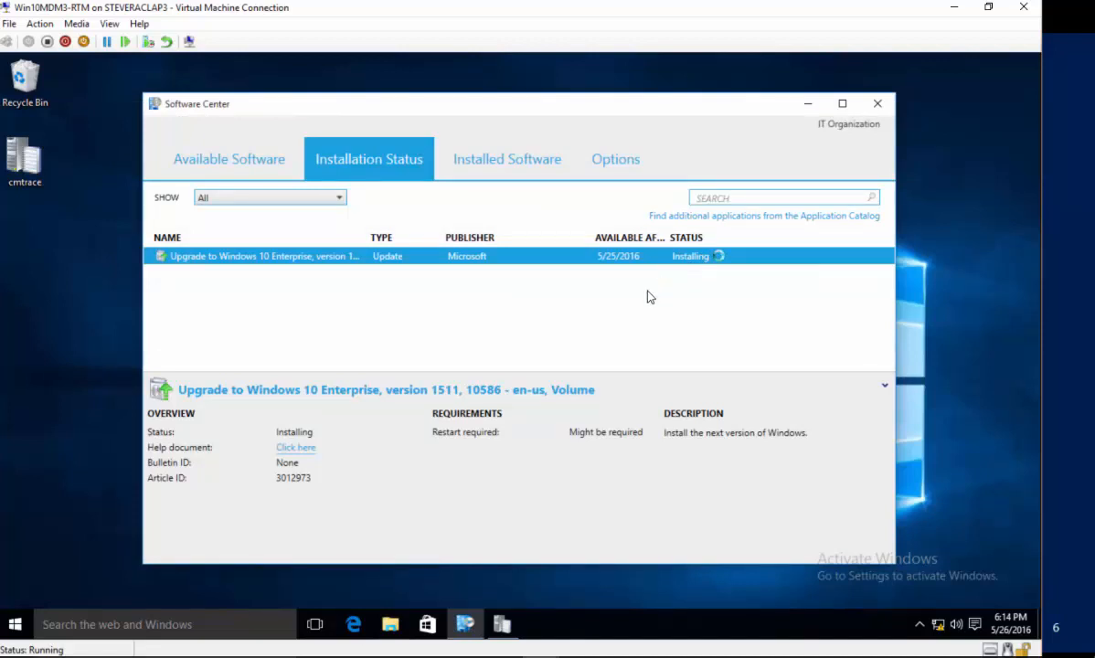
- Open the WUAHandler log from the recent files, examine the closing entries of the update installation, and close the log
left_click(382, 623)
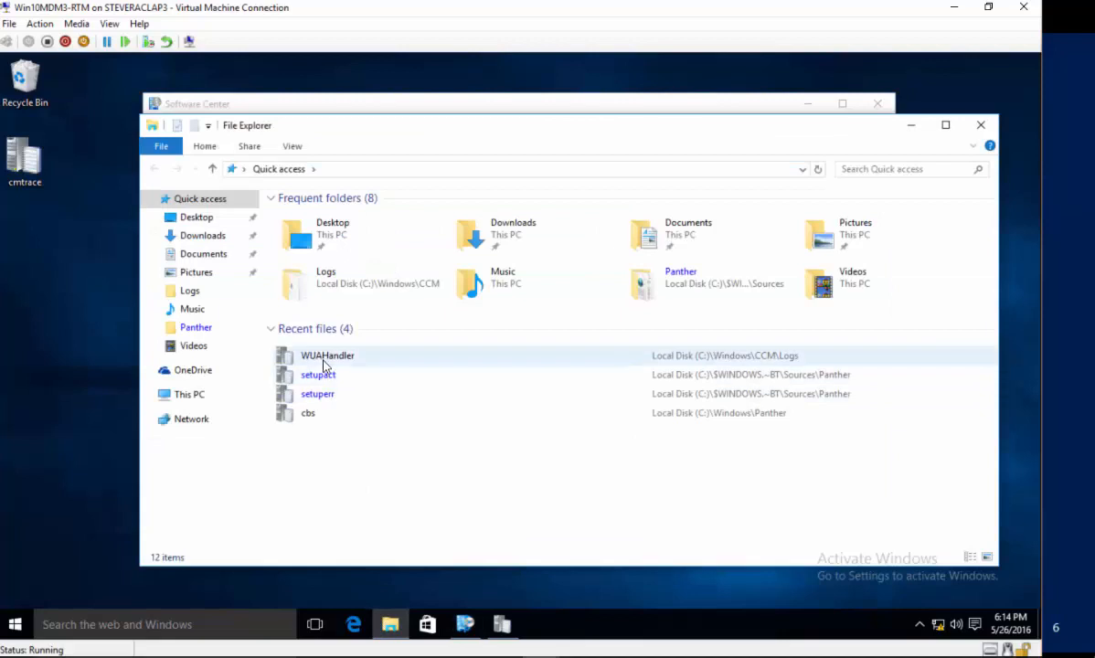
left_click(324, 362)
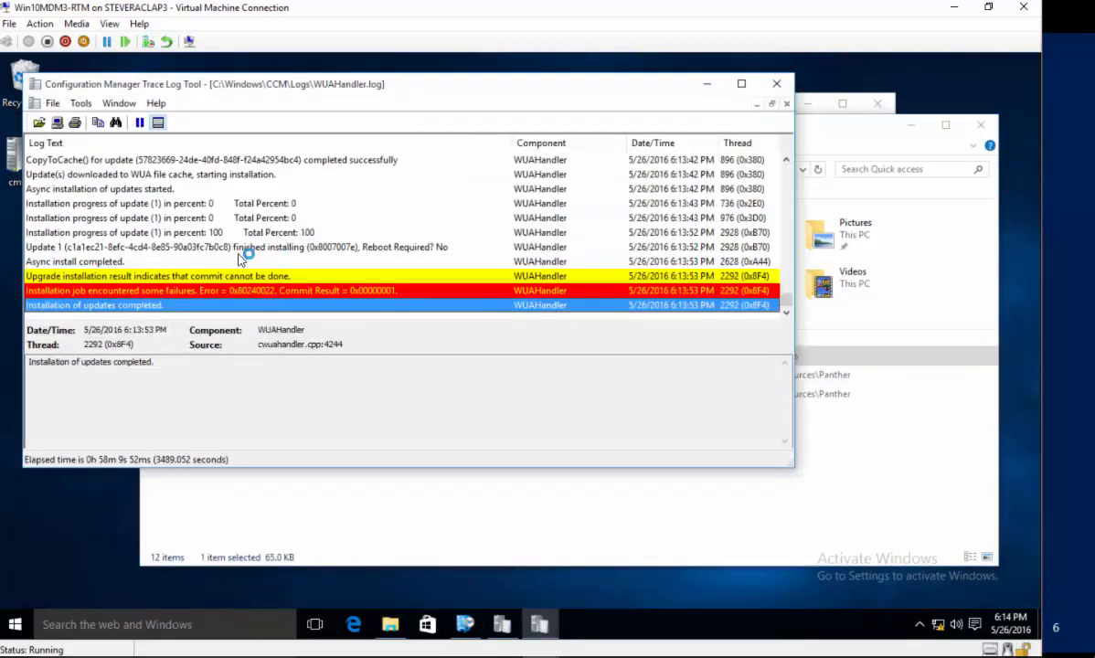
left_click(222, 264)
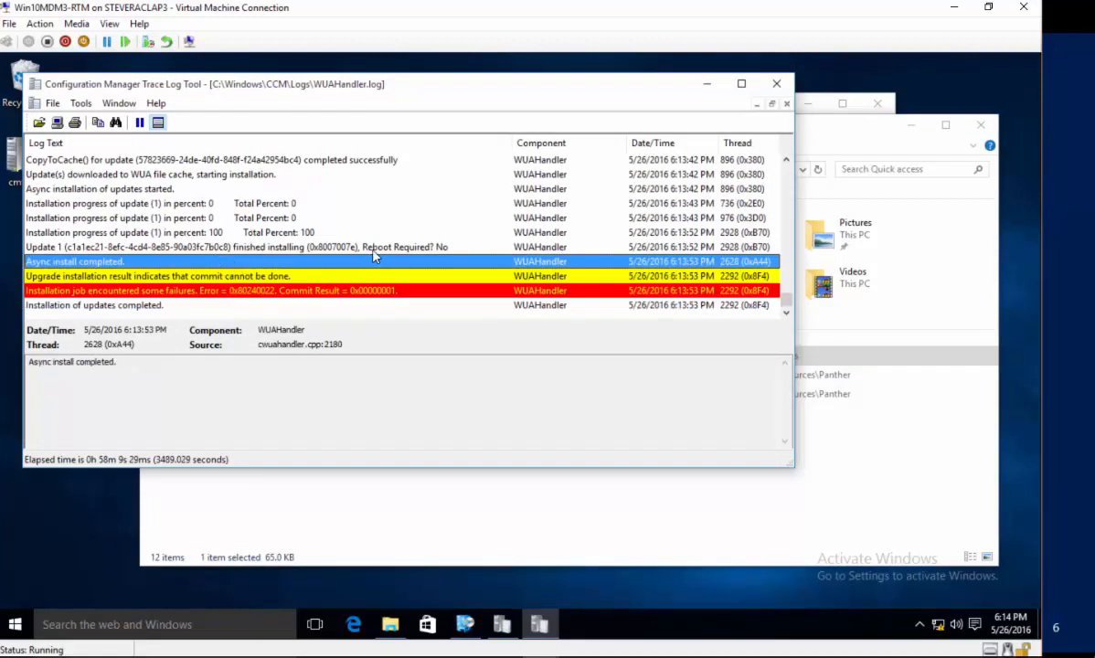
left_click(299, 277)
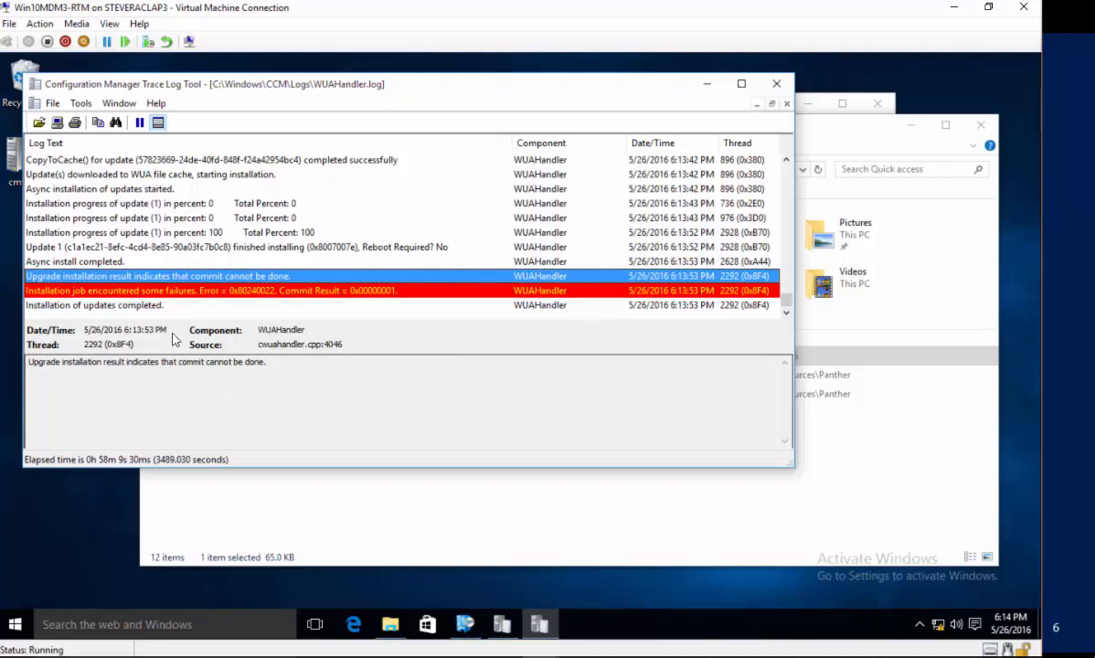
left_click(194, 293)
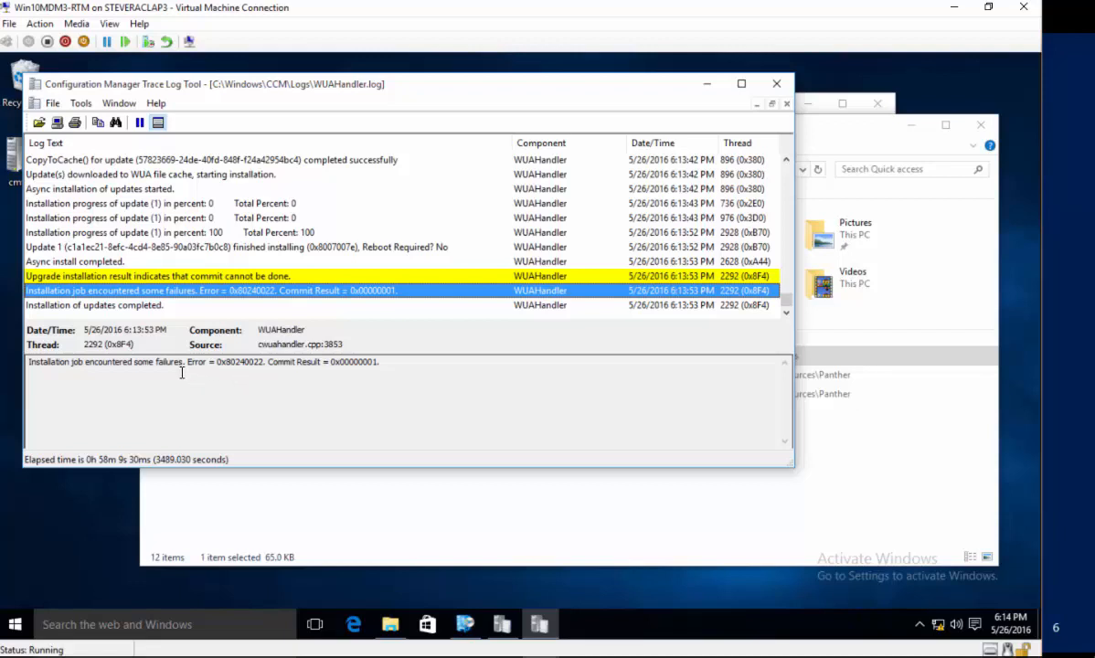
left_click(147, 307)
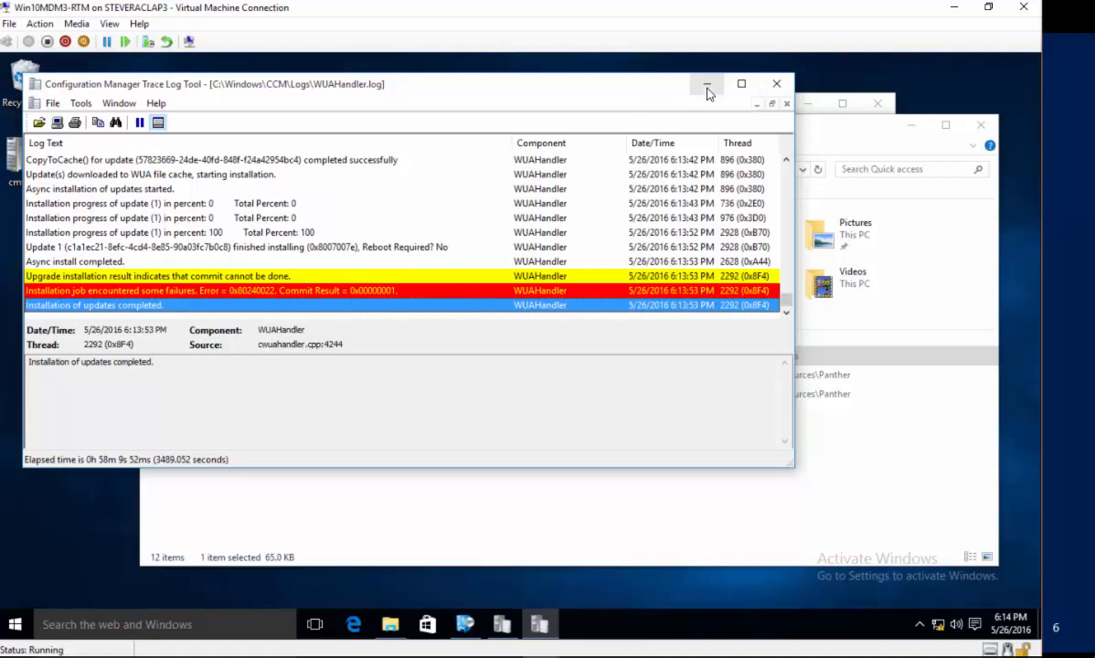
left_click(772, 87)
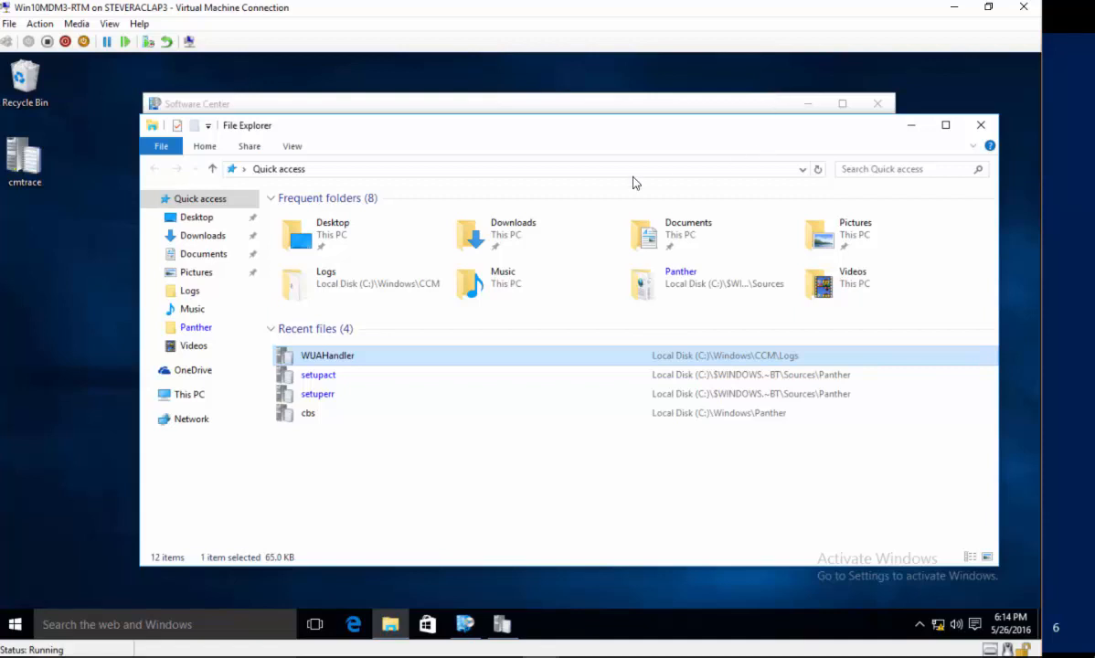
- Open the WindowsUpdate log in C:\Windows, read its text, and close it
left_click(201, 395)
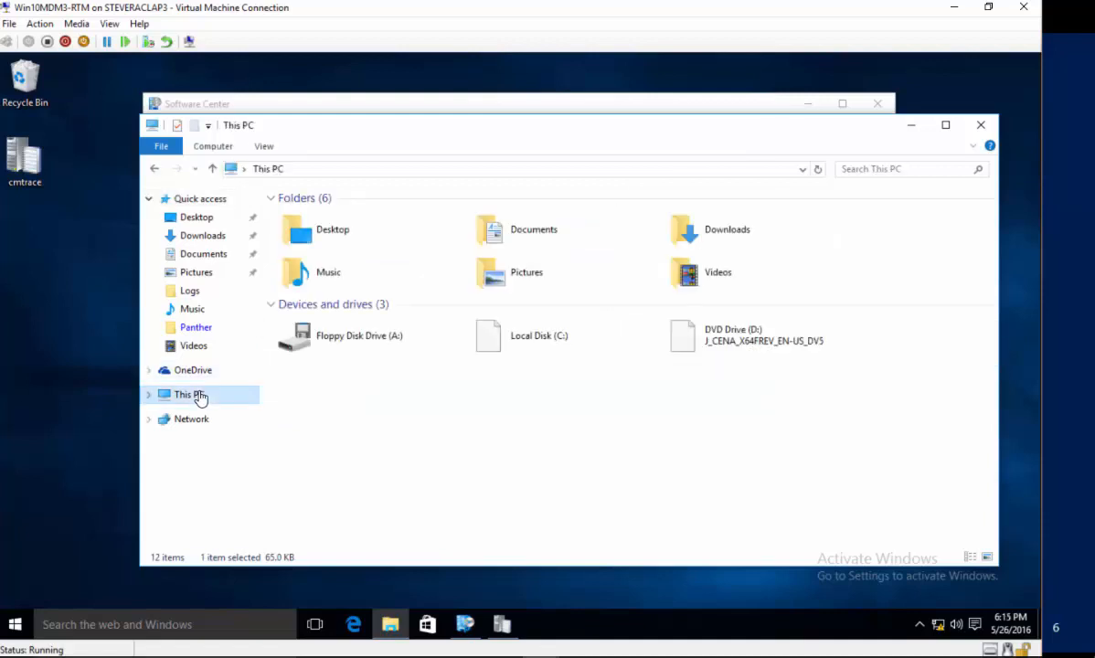
double_click(551, 340)
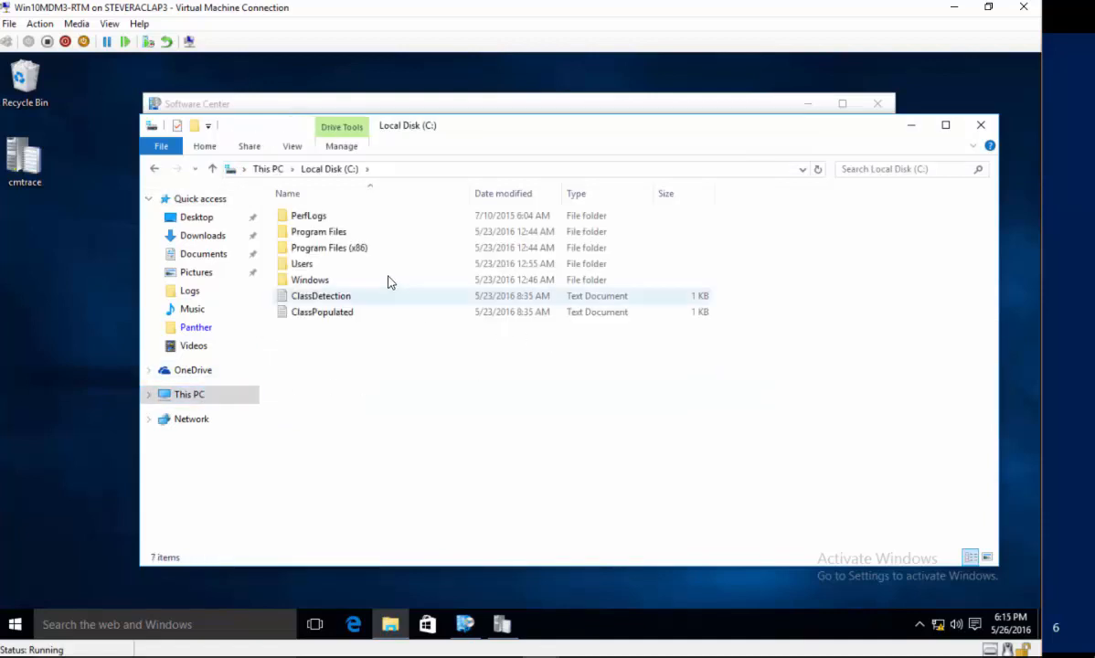
double_click(335, 279)
scroll(336, 280, "down", 3)
scroll(334, 279, "down", 17)
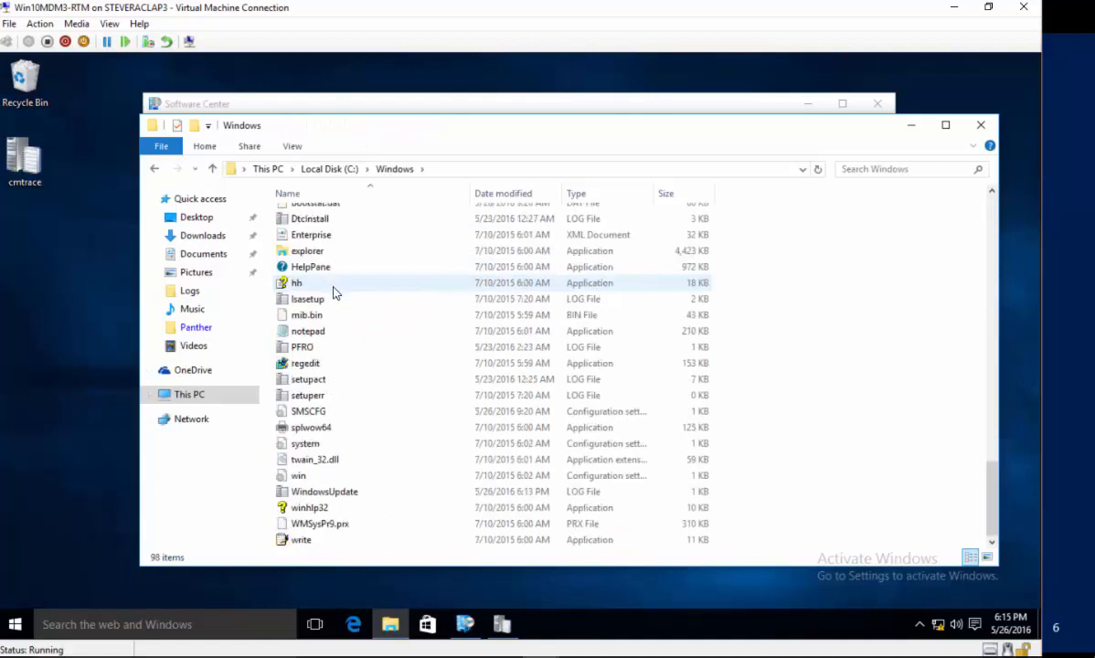
double_click(350, 492)
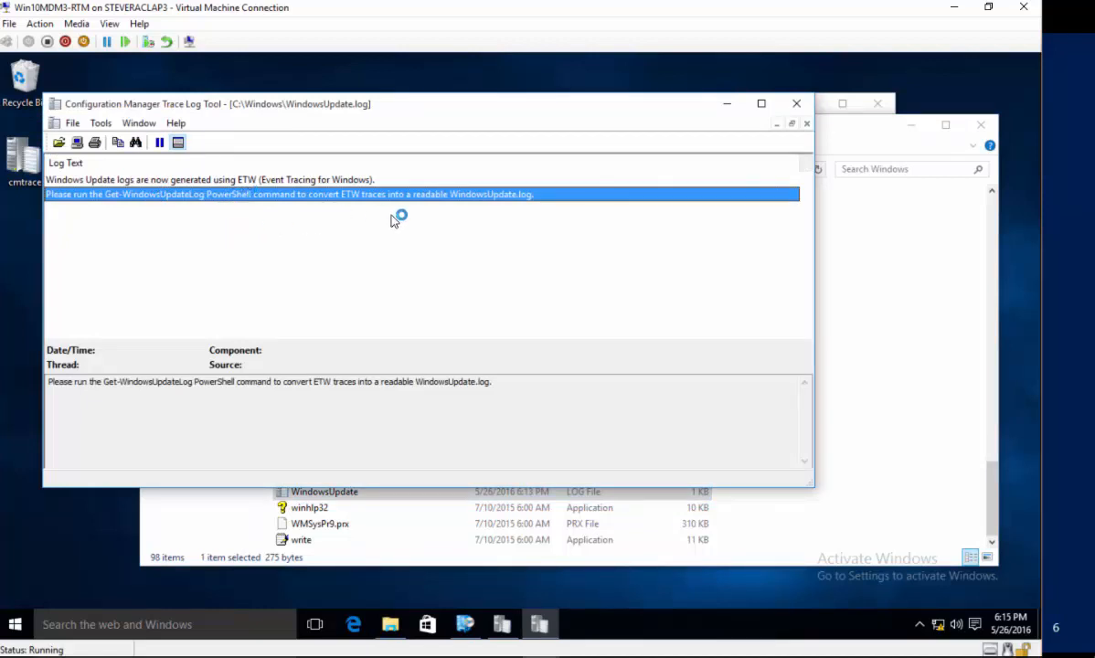
left_click(793, 107)
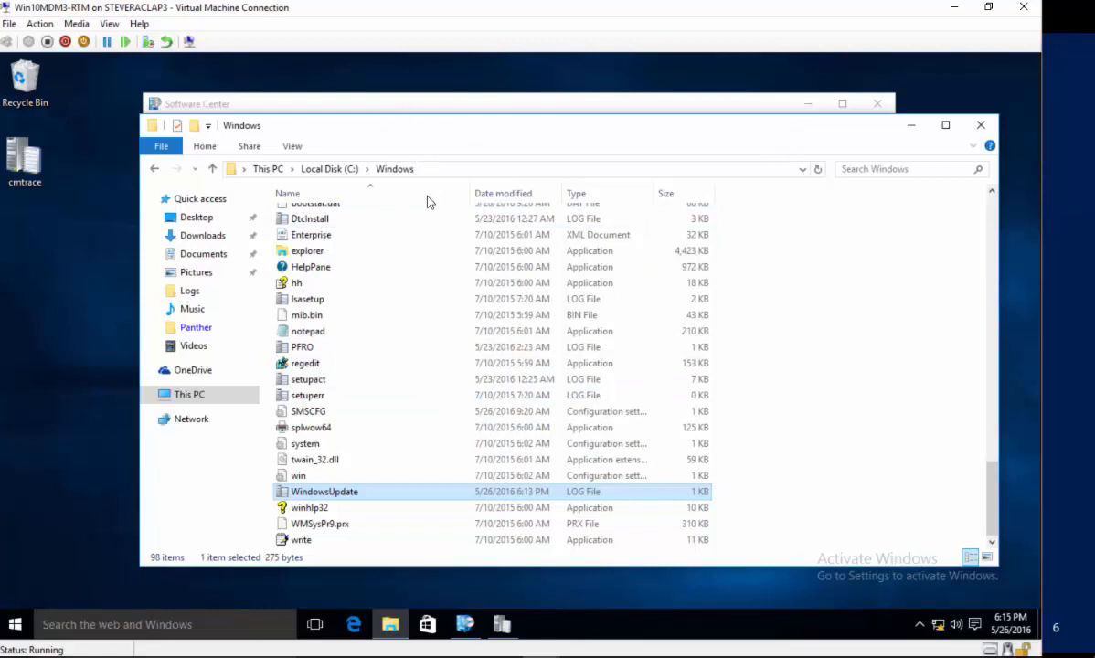
- Browse to the setup log folder C:\$WINDOWS.~BT\Sources\Panther
left_click(324, 169)
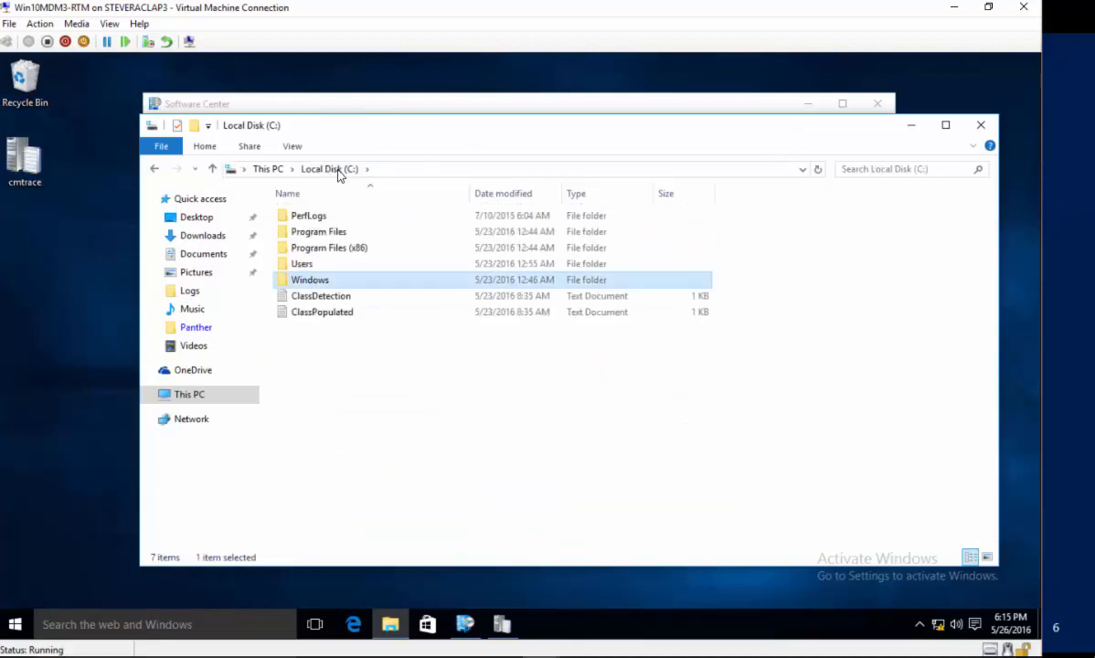
left_click(409, 174)
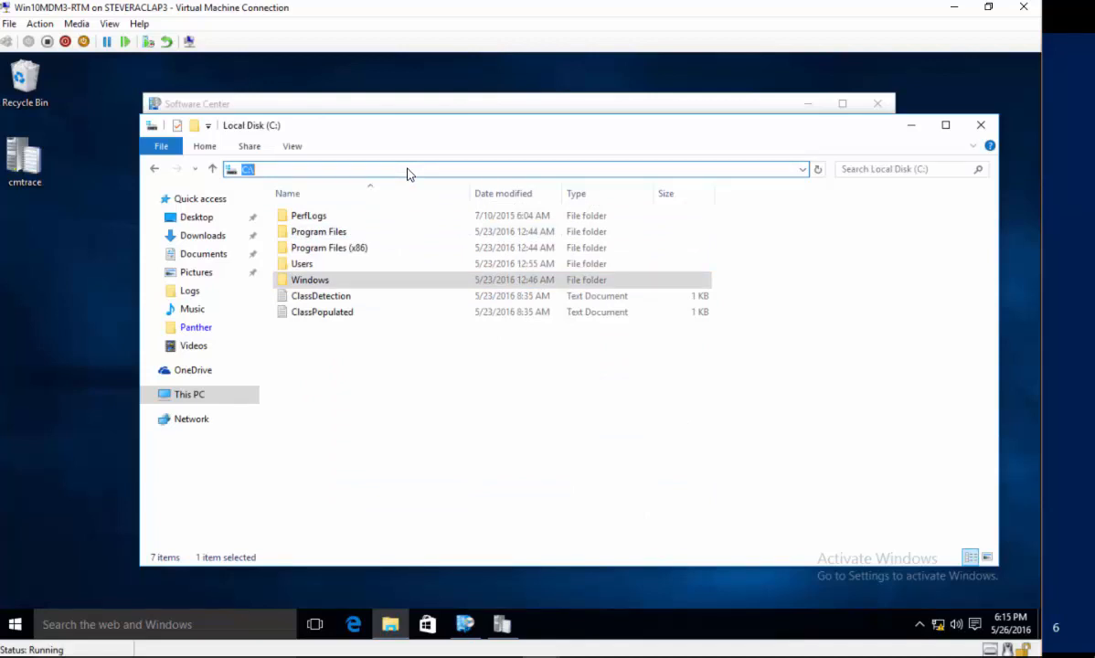
type("c")
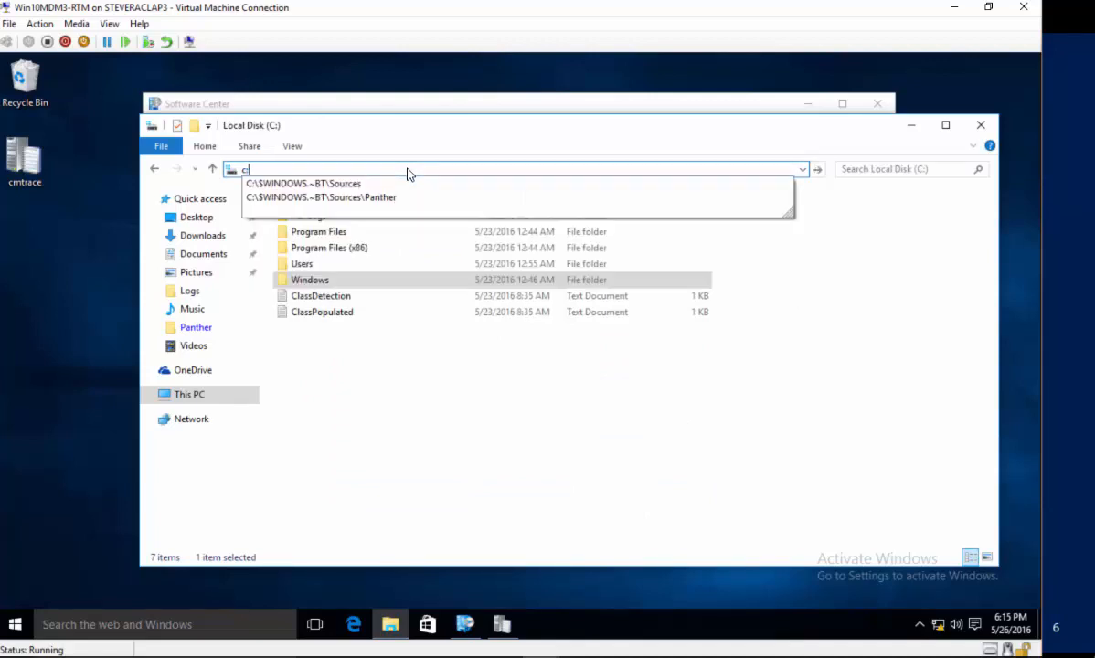
left_click(362, 200)
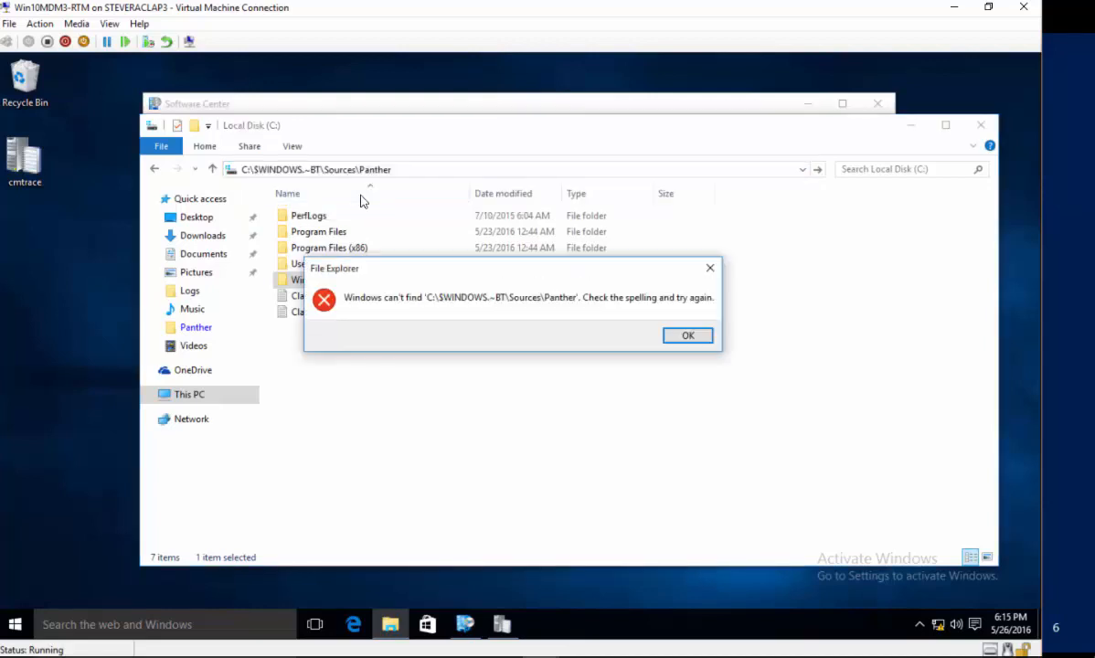
left_click(690, 335)
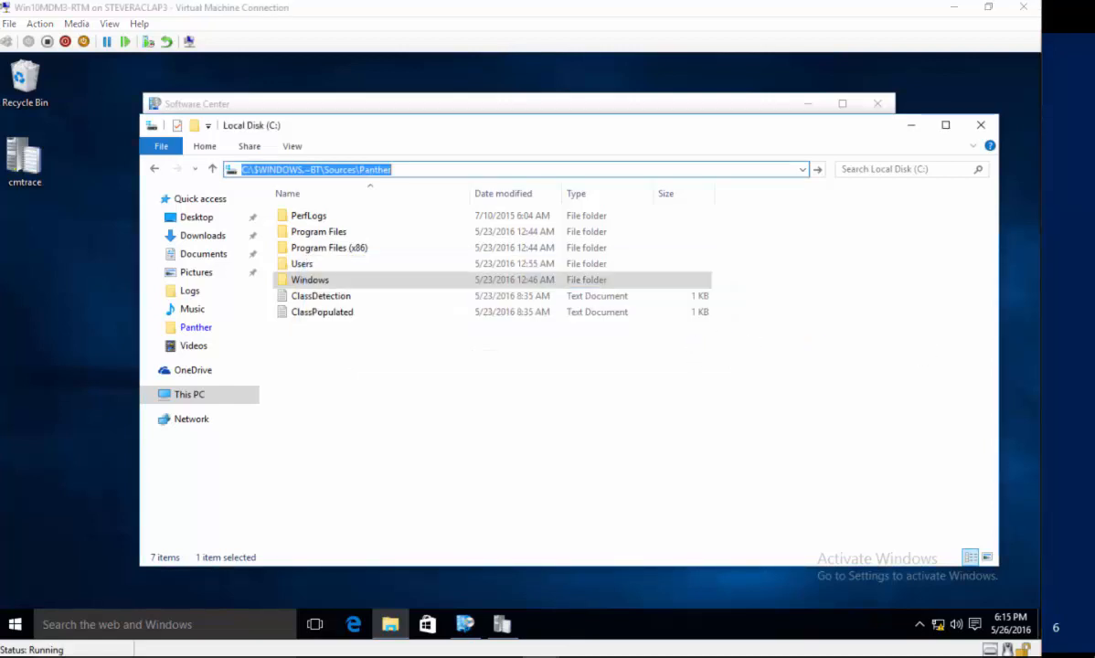
key("Return")
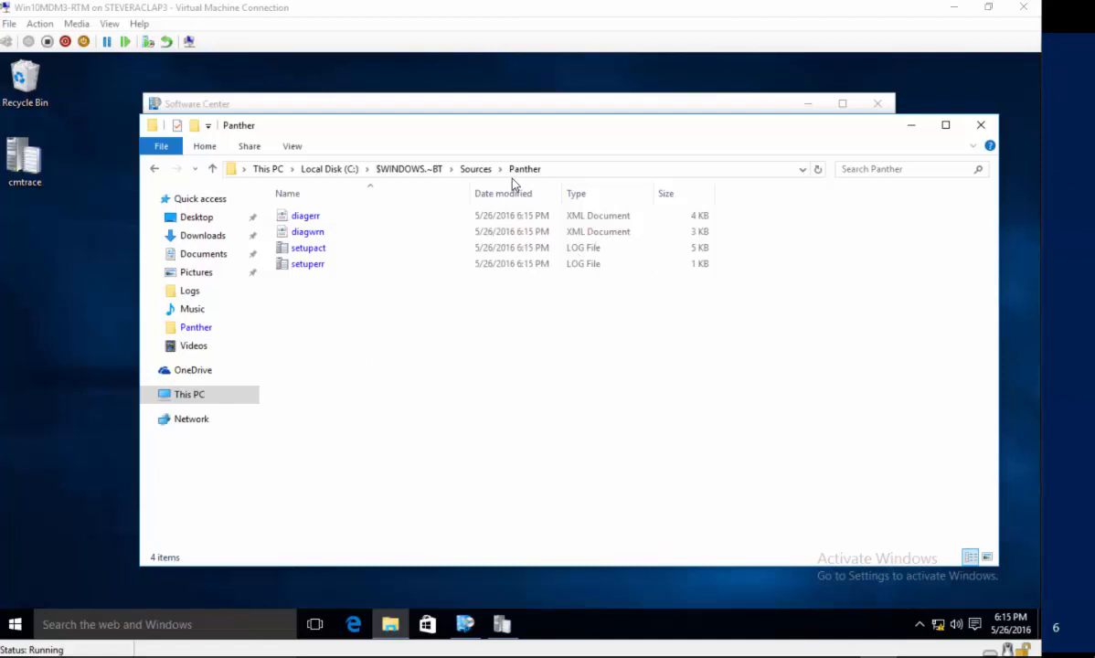
- Open the setupact log and look up the error code 0000007e from its CSetupHost::LoadSetupObject(1533) entry
double_click(307, 249)
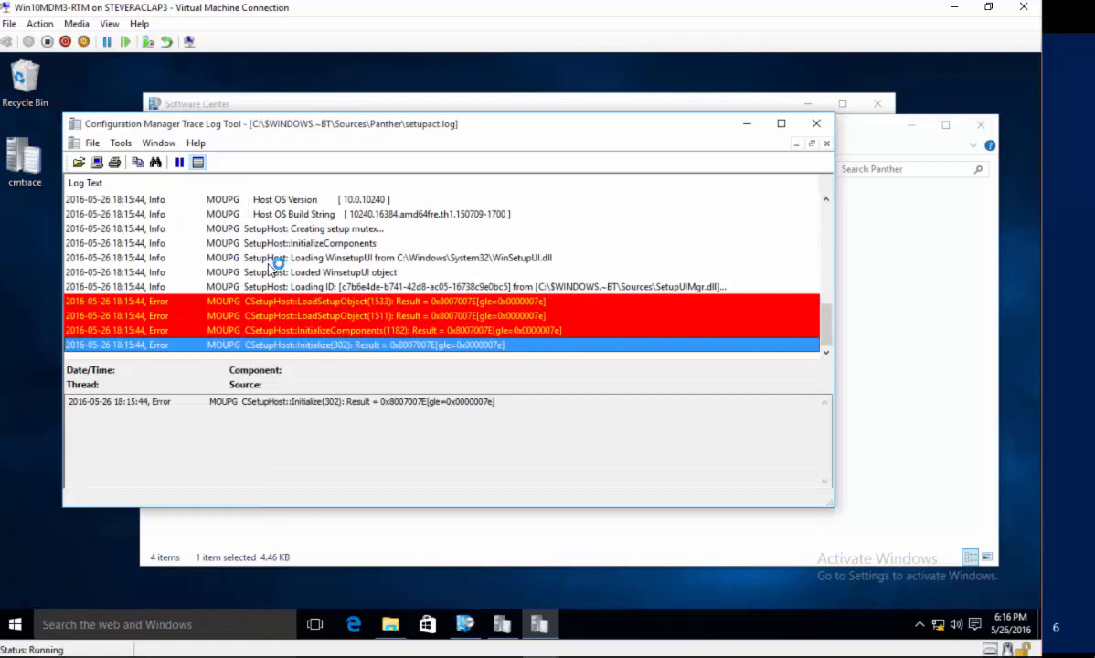
left_click(416, 302)
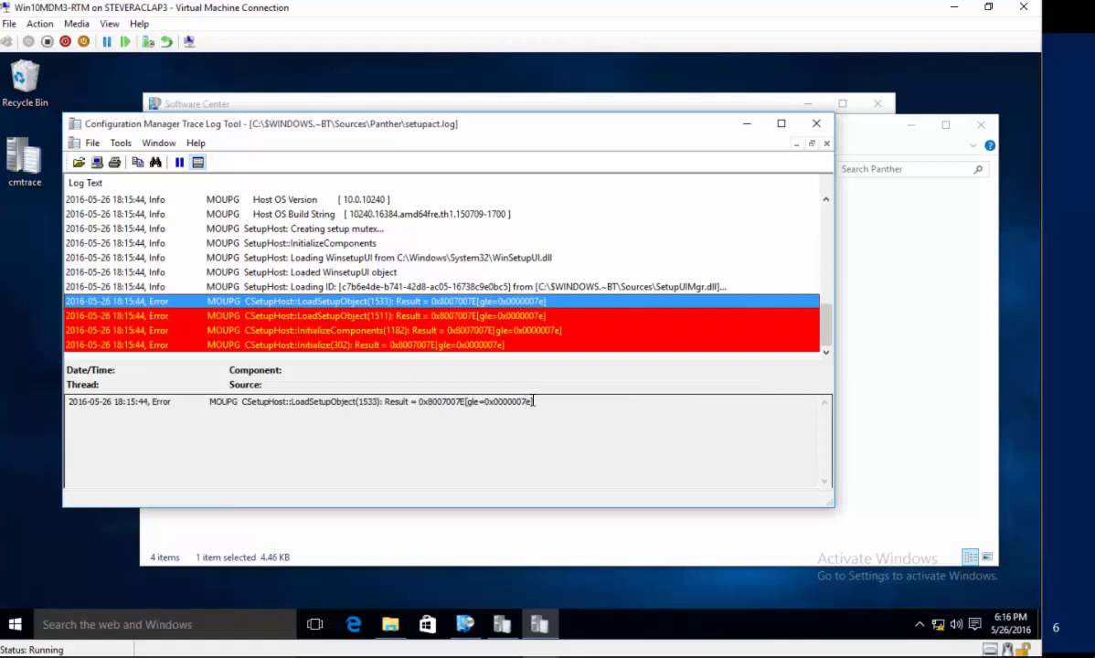
left_click_drag(534, 402, 497, 404)
key("ctrl+c")
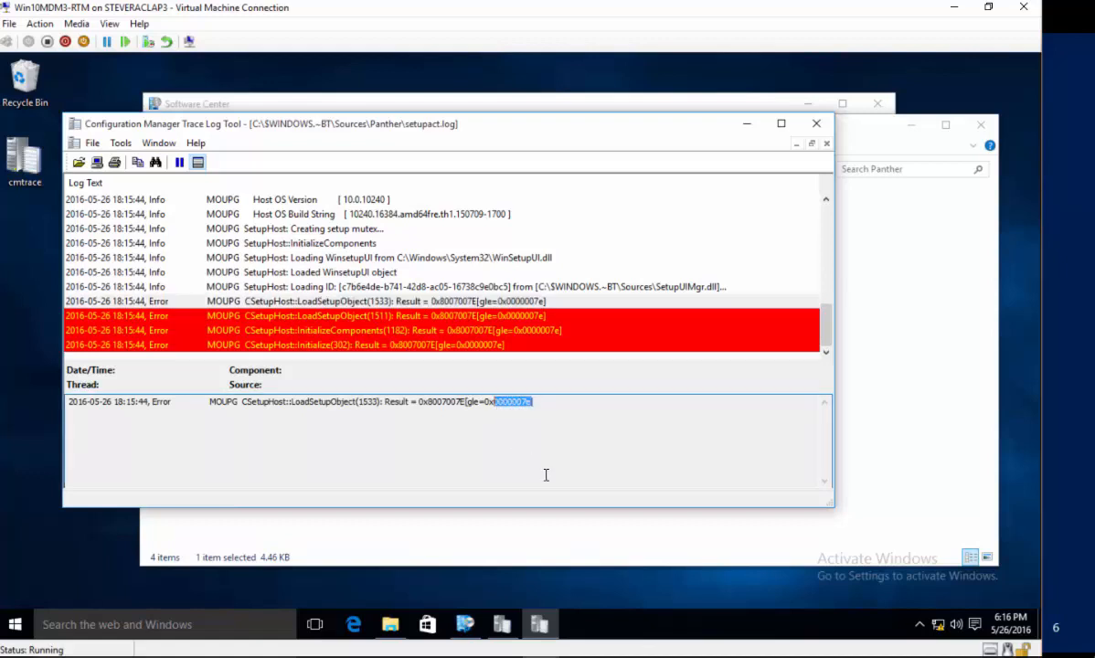
left_click(119, 145)
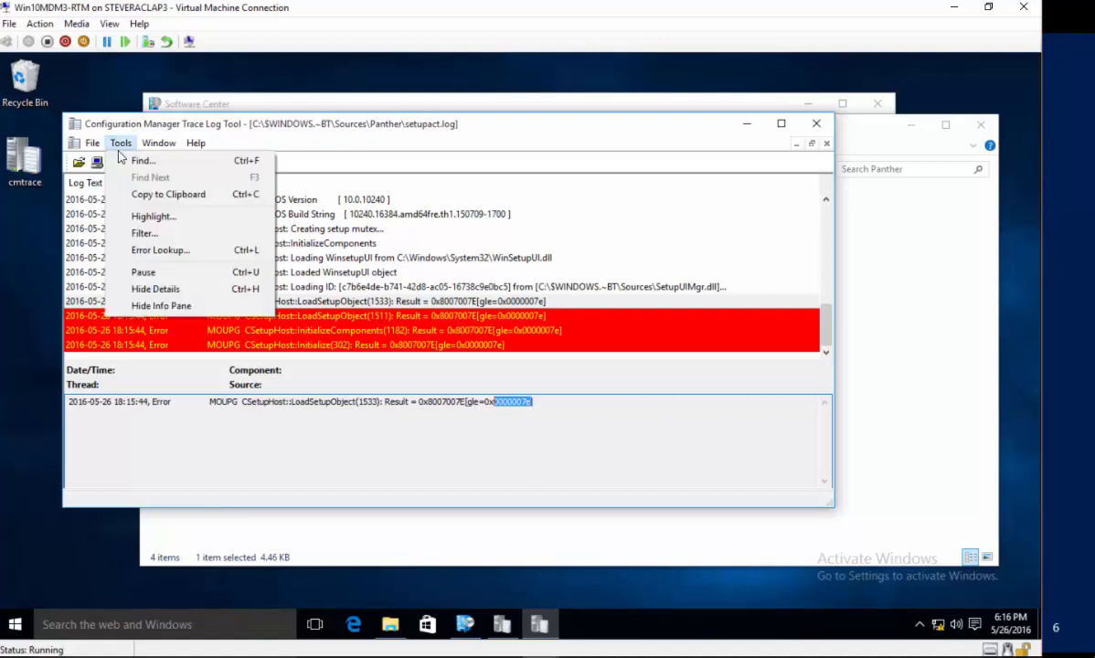
left_click(160, 250)
key("ctrl+v")
left_click(594, 254)
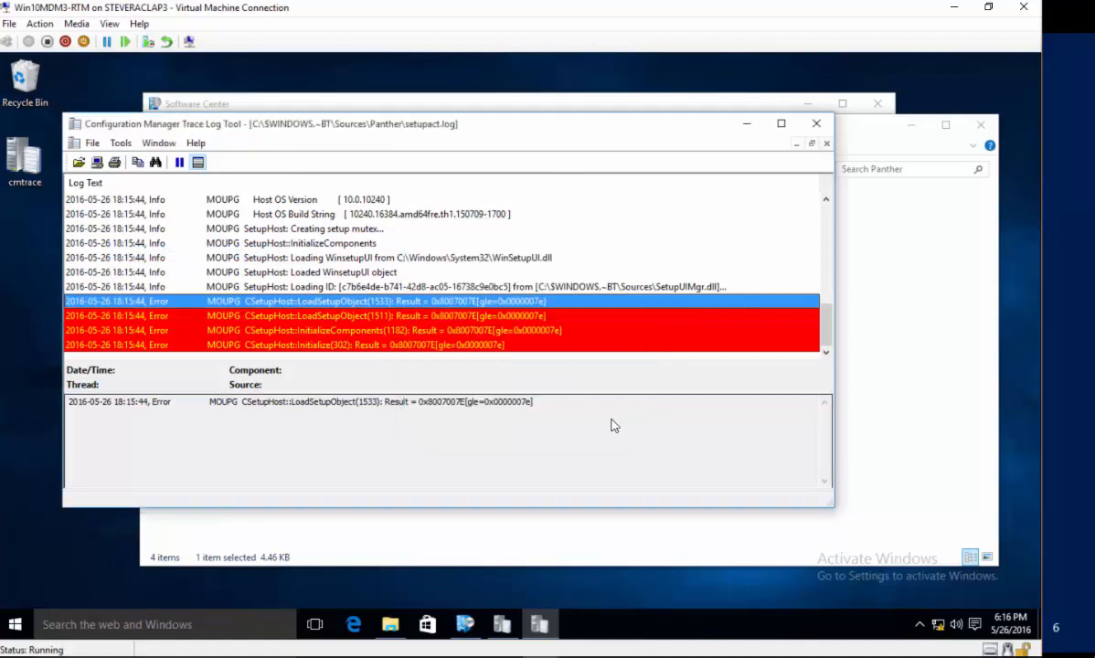
left_click(610, 421)
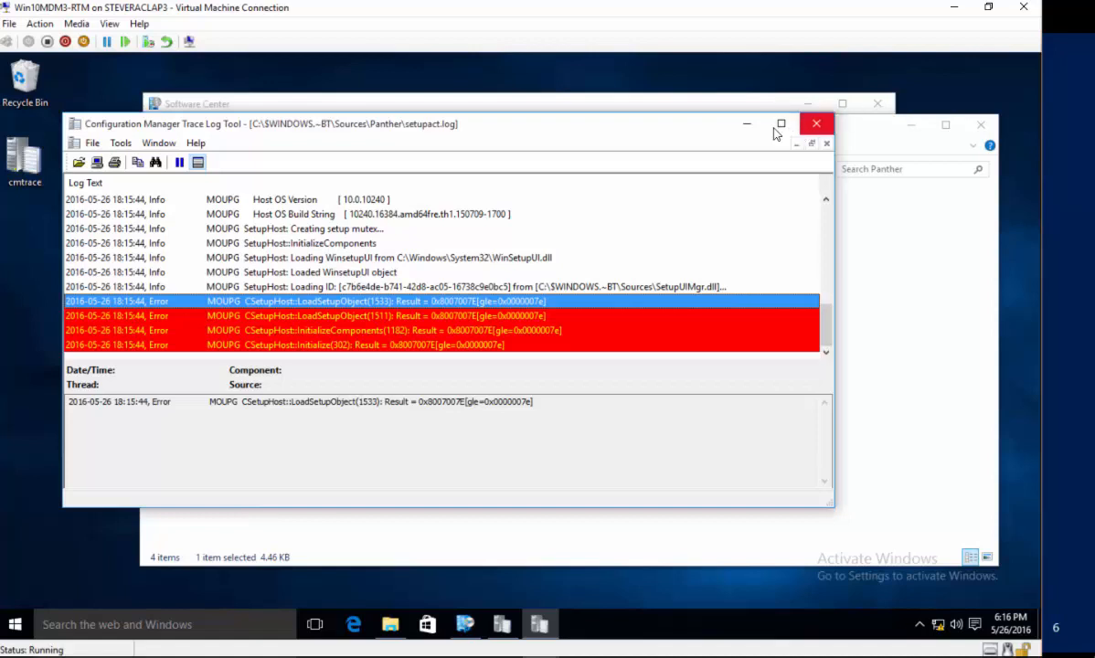
- Check the C:\$WINDOWS.~BT\Sources folder for the SetupUIMgr.dll file named in the setupact log
left_click_drag(673, 128, 661, 324)
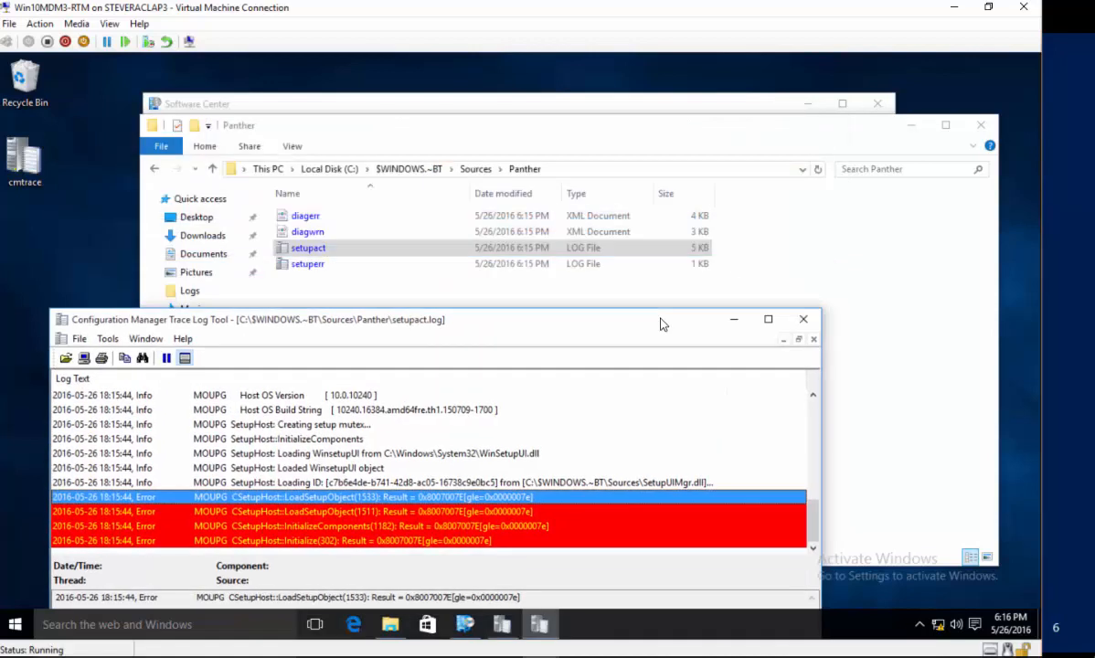
left_click(478, 177)
left_click(478, 176)
scroll(363, 363, "down", 20)
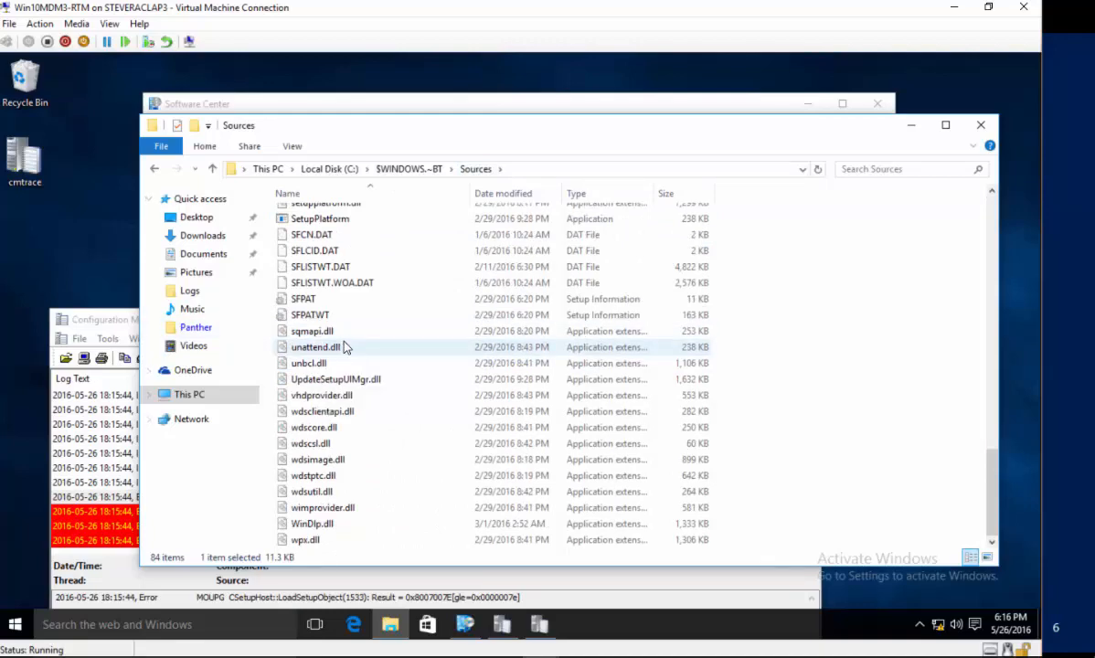
key("alt+Tab")
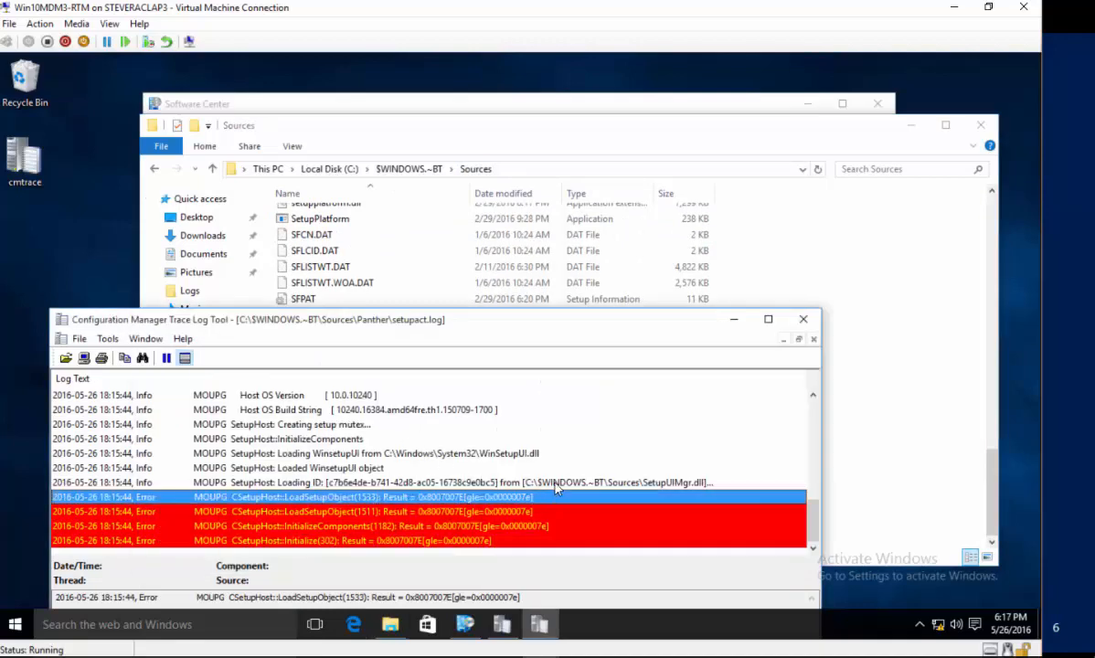
left_click(470, 130)
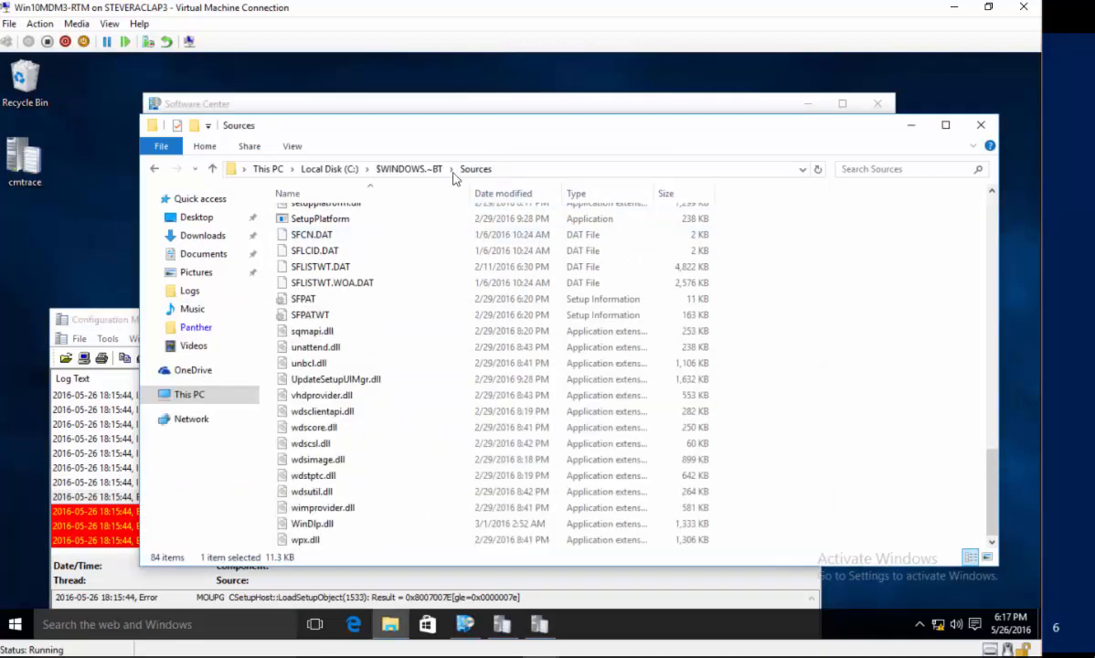
scroll(366, 352, "up", 4)
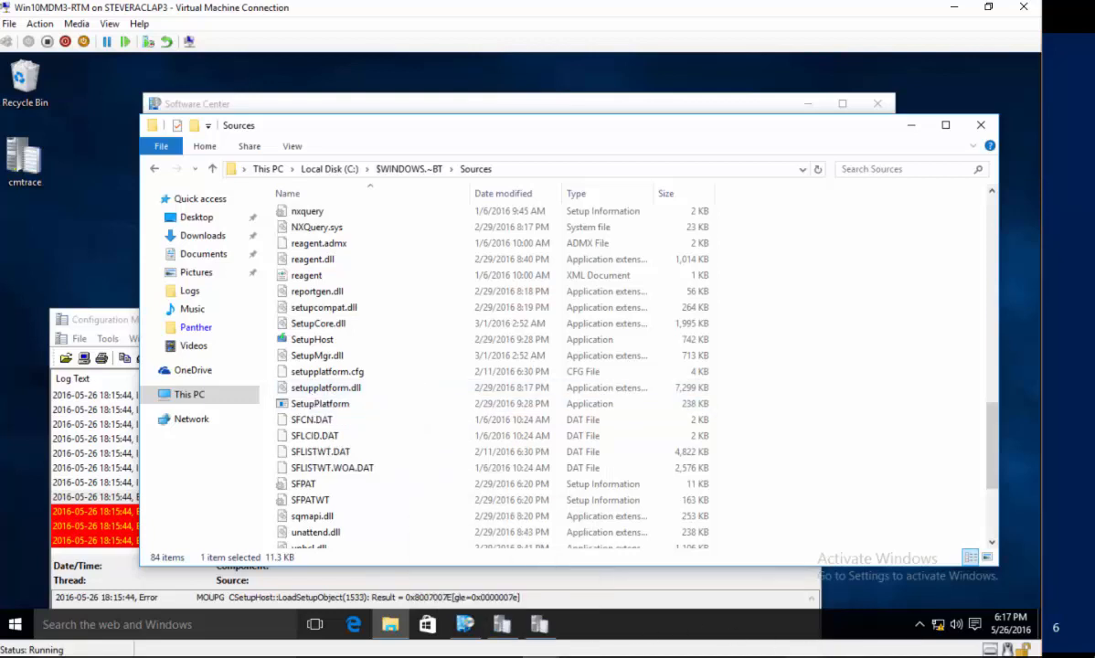
- Switch to the CMCBPRISQL server and view All Windows 10 Updates under Windows 10 Servicing in the Software Library
mouse_move(692, 657)
mouse_move(541, 656)
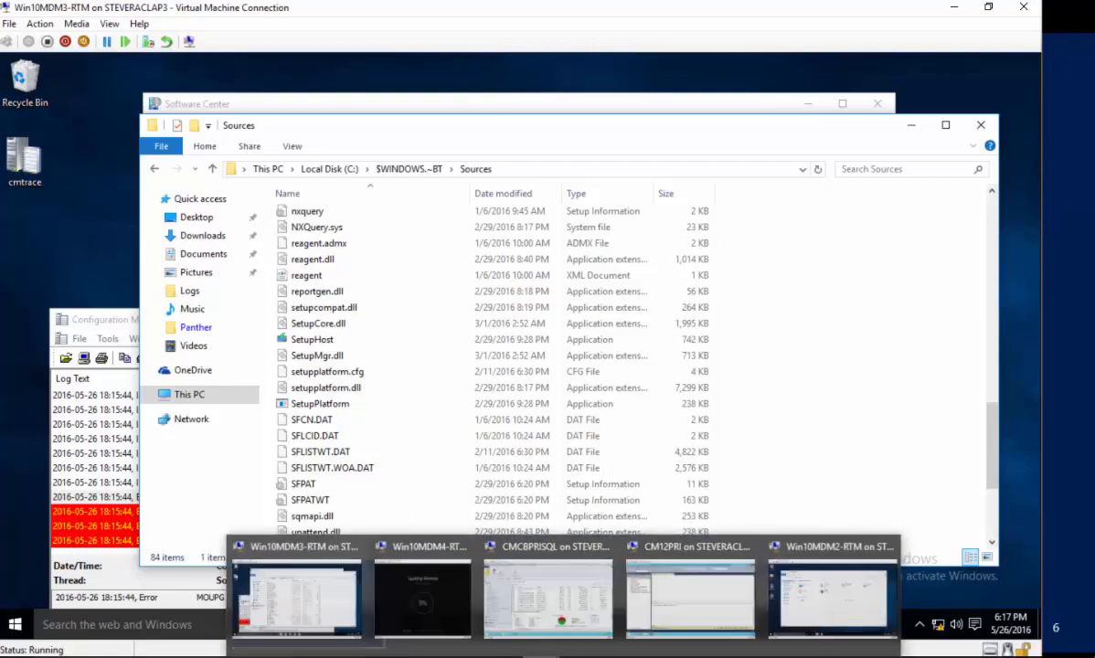
left_click(573, 613)
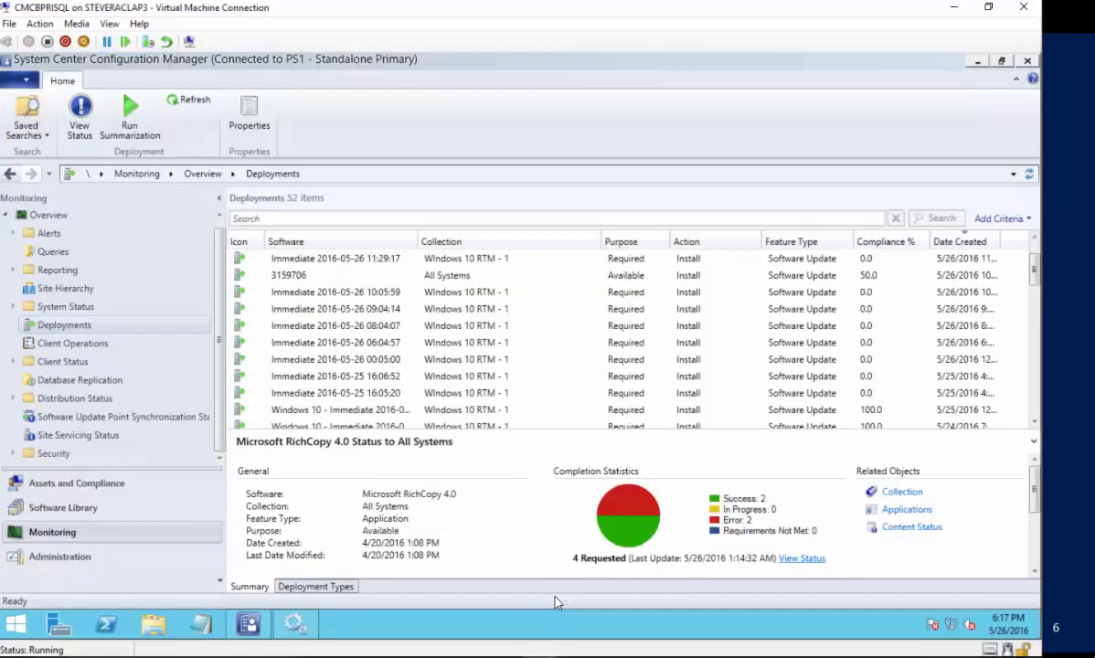
left_click(91, 508)
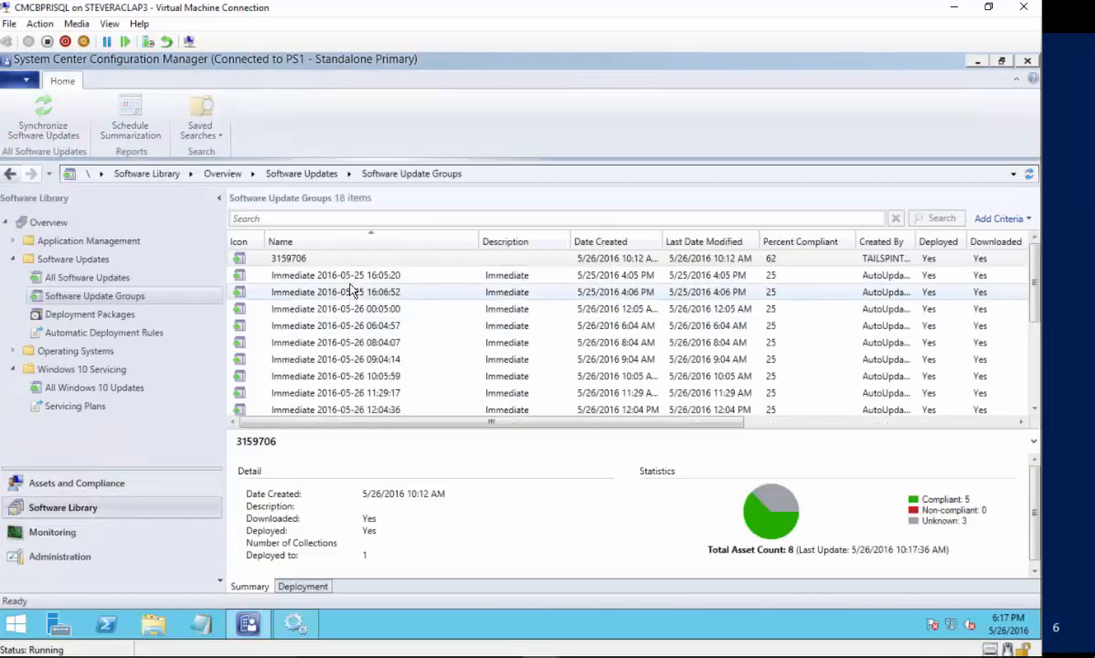
left_click(73, 387)
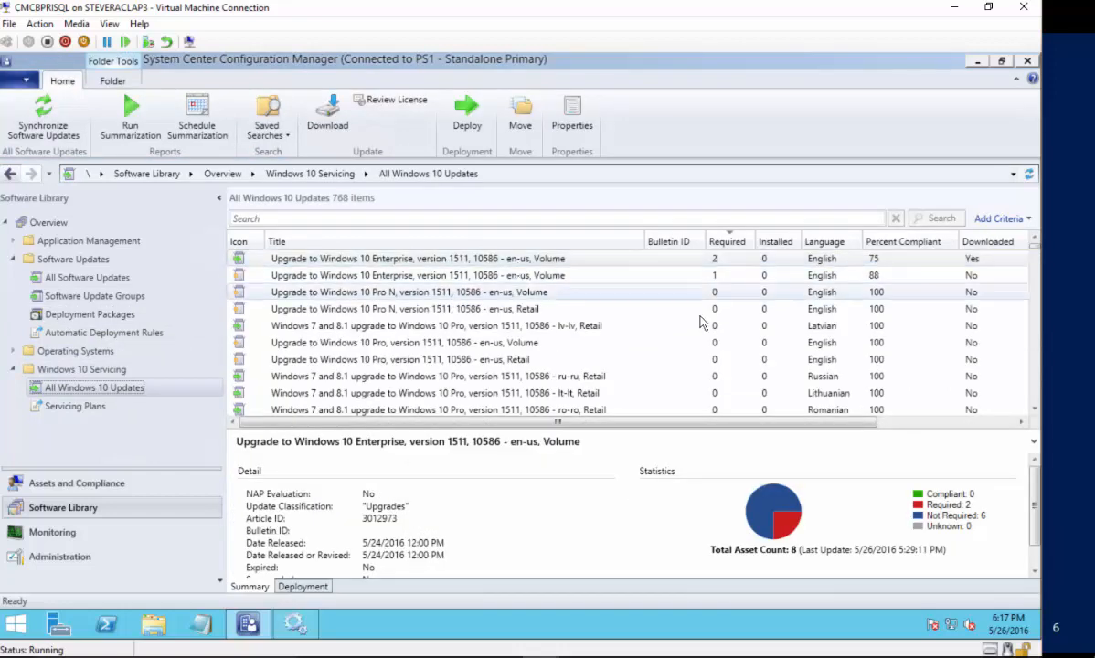
- Return to the Win10MDM3-RTM virtual machine and close the Sources folder window and the setupact log
left_click(953, 11)
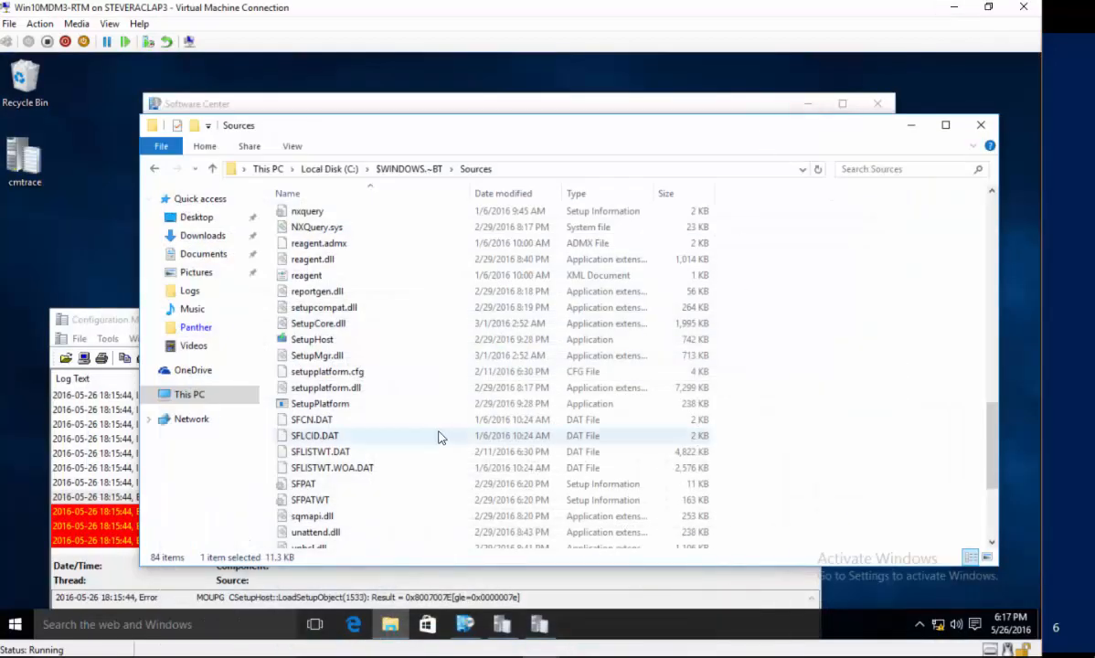
left_click(980, 127)
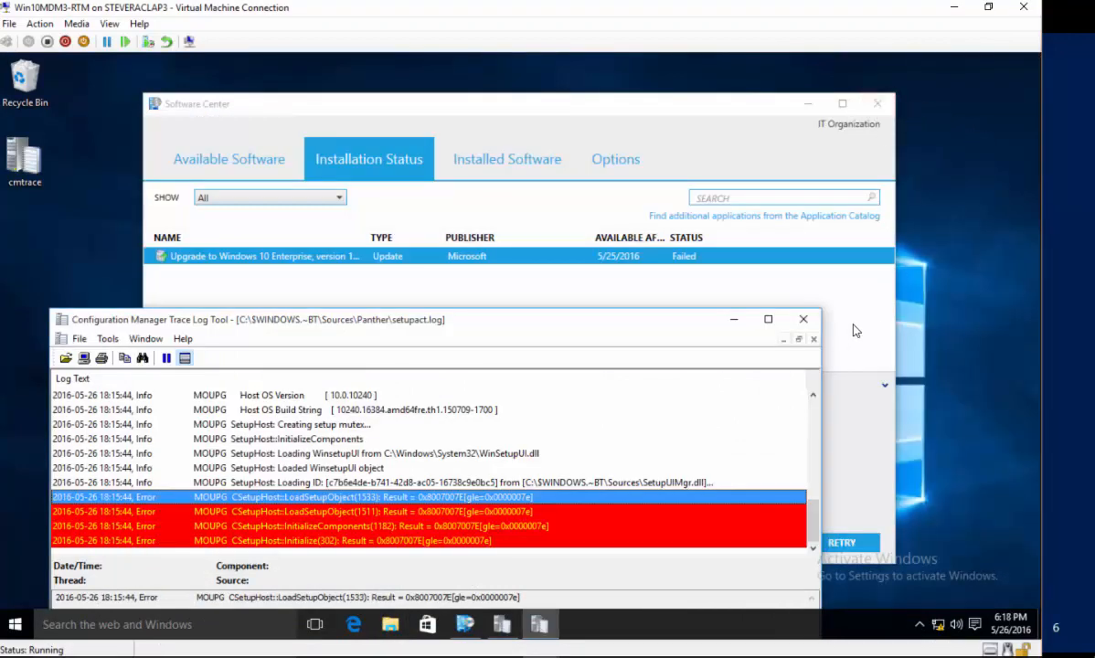
left_click(802, 317)
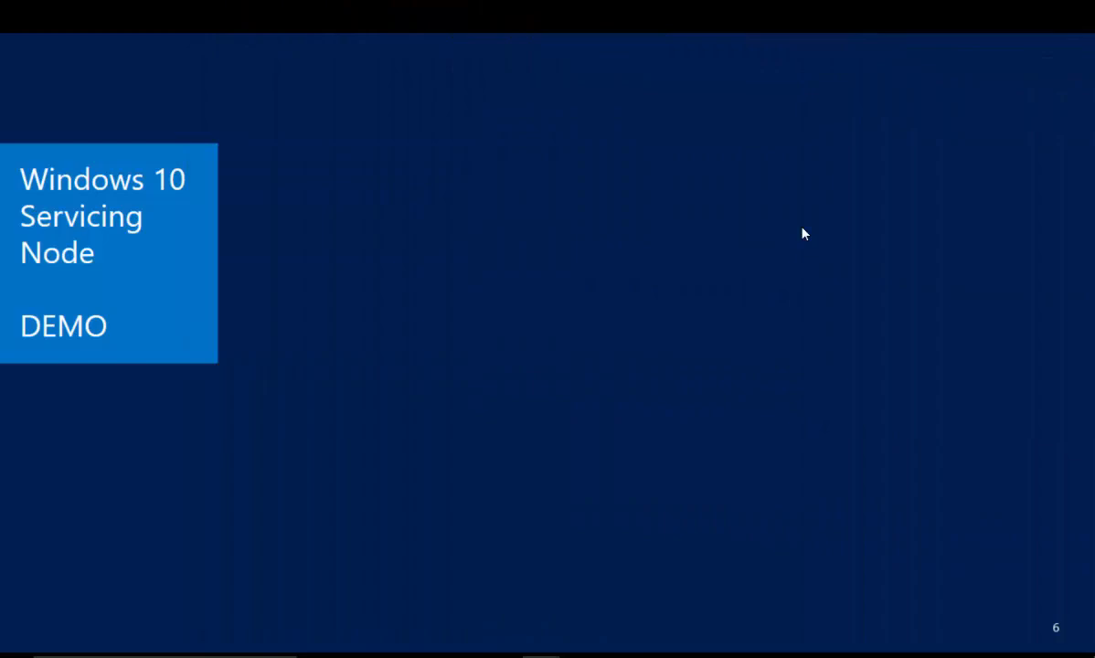
left_click(483, 283)
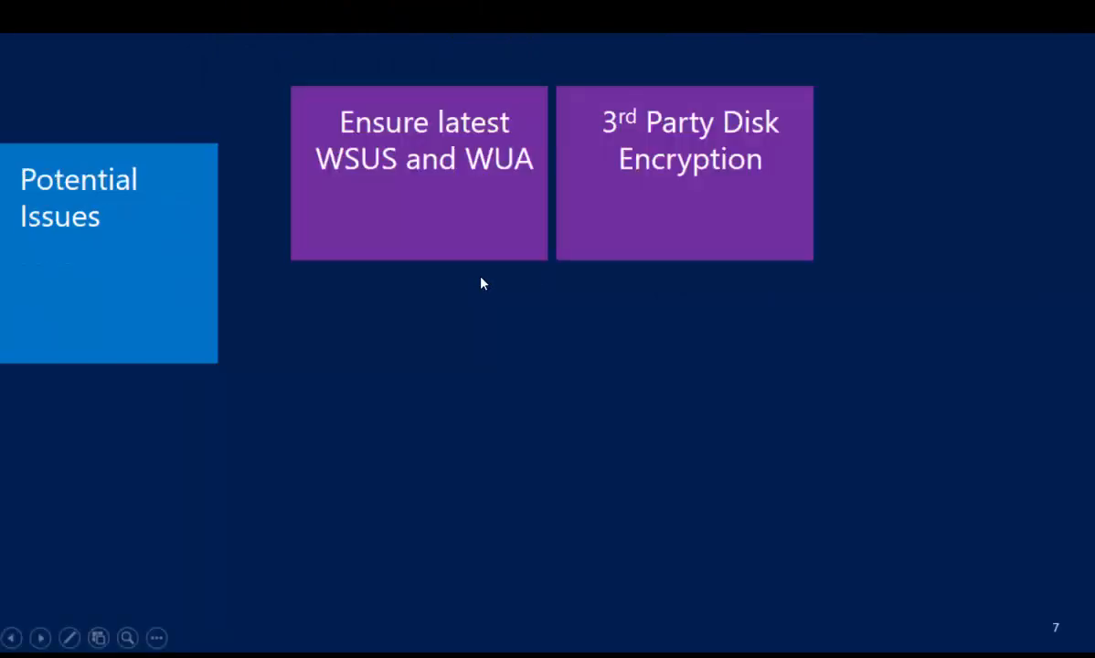